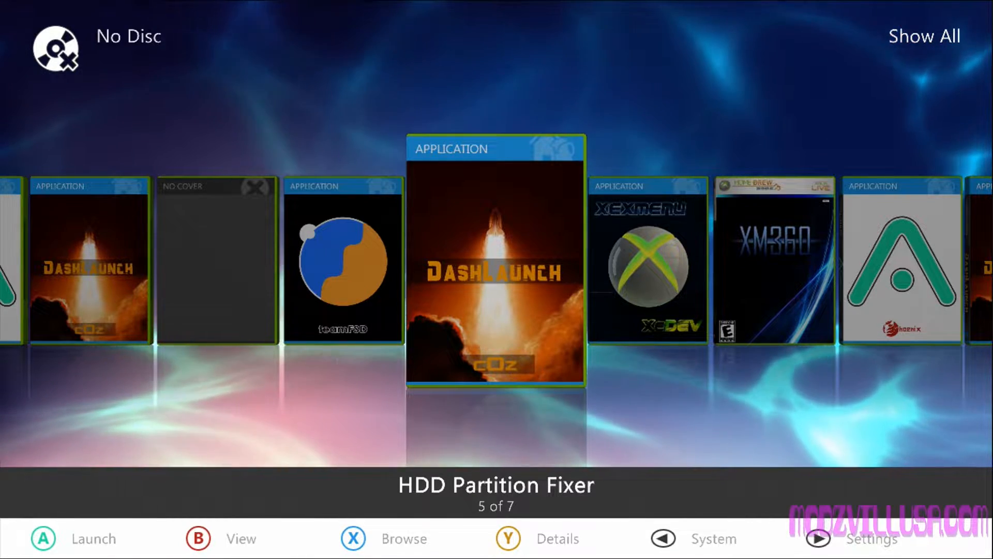
# - Look through the installed applications in the cover flow, including XM360, Flash 360 and Freestyle 3, ending on Aurora
pyautogui.press('Right')
pyautogui.press('Left')
pyautogui.press('Left')
pyautogui.press('Left')
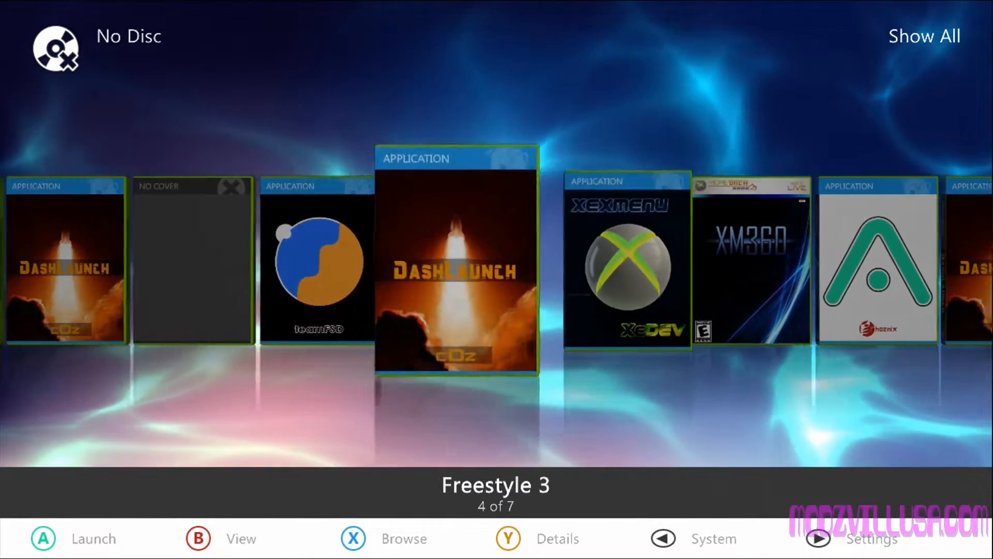
pyautogui.press('Right')
pyautogui.press('Right')
pyautogui.press('Right')
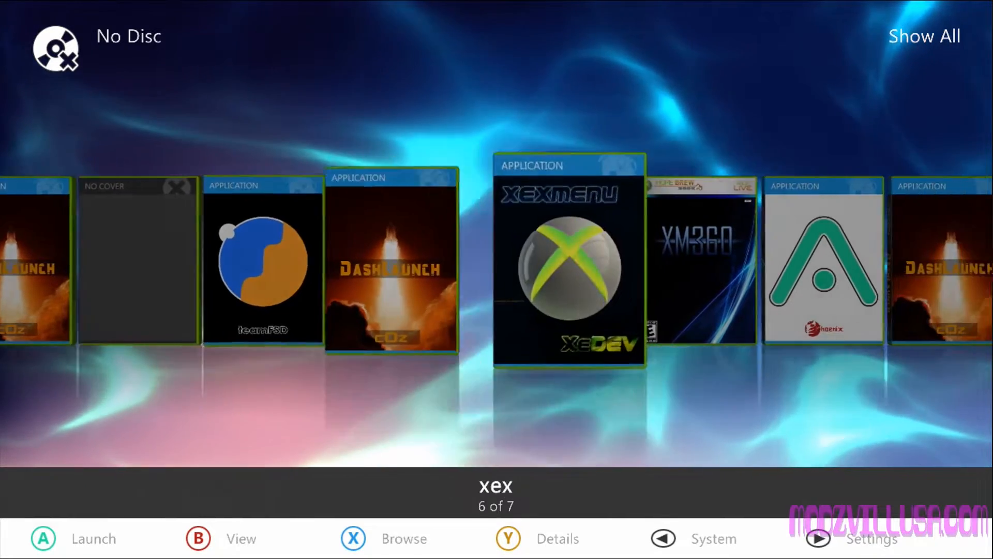
pyautogui.press('Right')
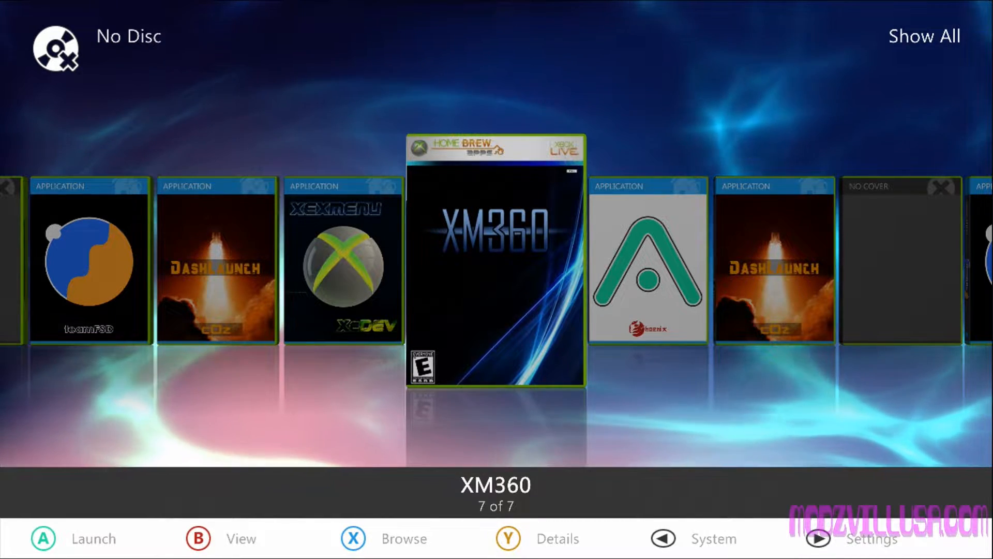
pyautogui.press('Left')
pyautogui.press('Left')
pyautogui.press('Left')
pyautogui.press('Left')
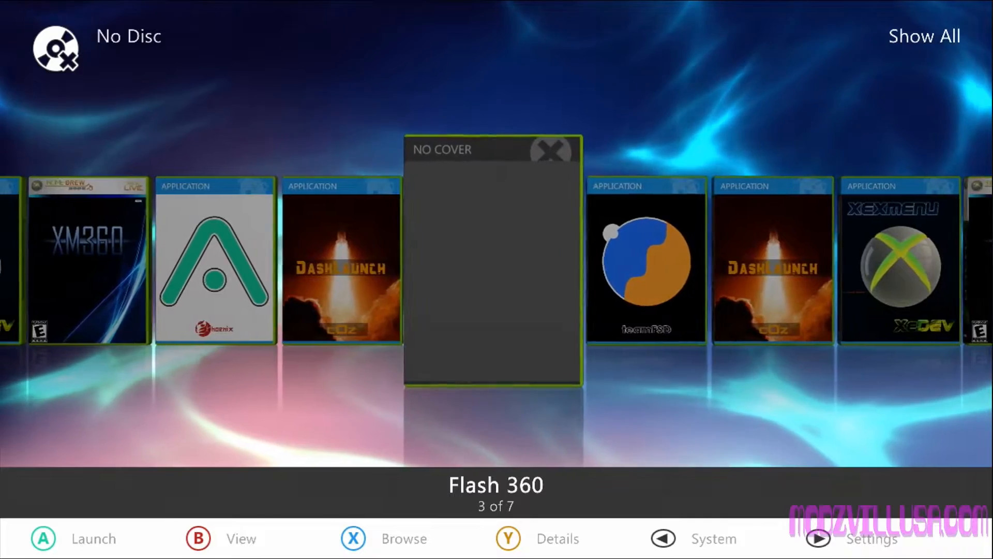
pyautogui.press('Right')
pyautogui.press('Right')
pyautogui.press('Right')
pyautogui.press('Right')
pyautogui.press('Right')
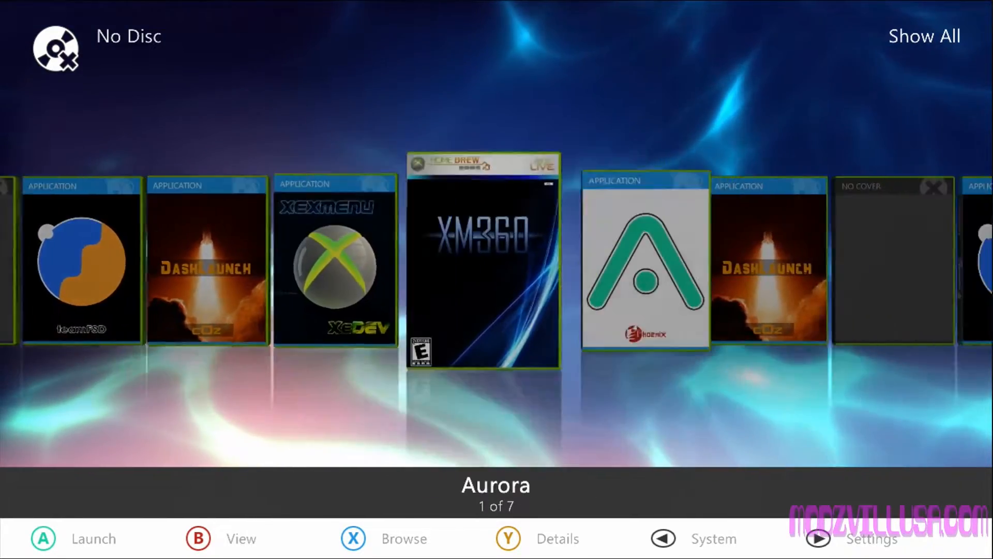
pyautogui.press('Right')
pyautogui.press('Right')
pyautogui.press('Right')
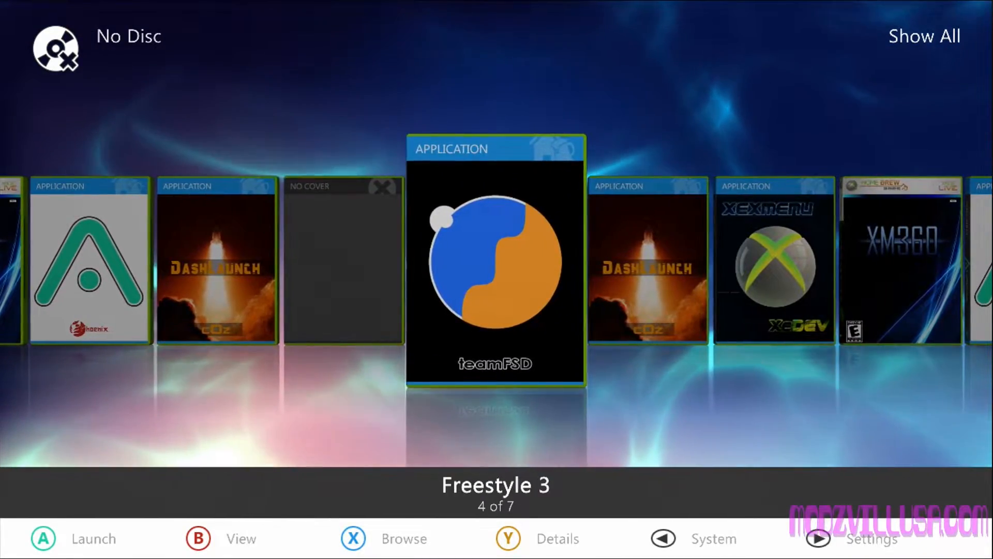
pyautogui.press('Left')
pyautogui.press('Left')
pyautogui.press('Left')
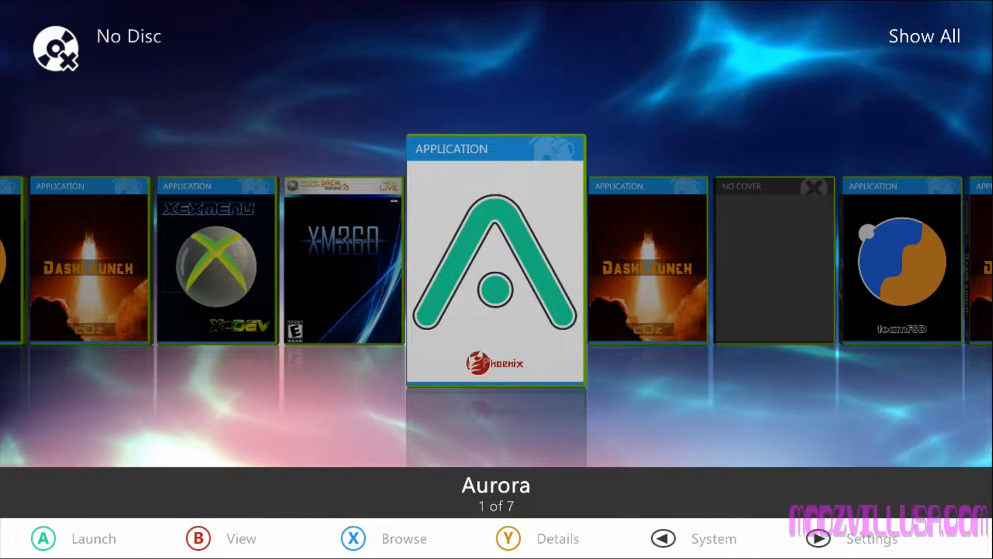
# - Open the File Manager from the System tools
pyautogui.press('BackSpace')
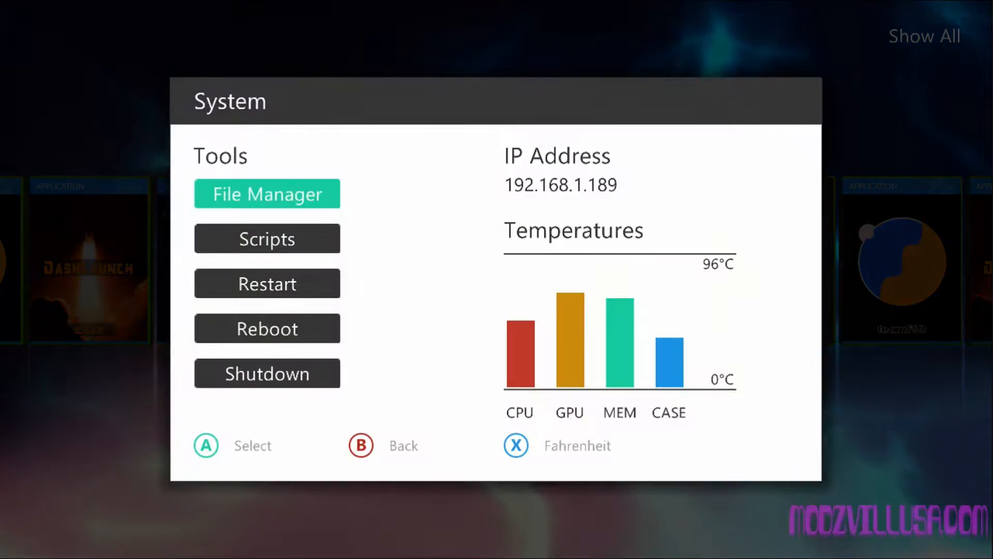
pyautogui.press('Down')
pyautogui.press('Up')
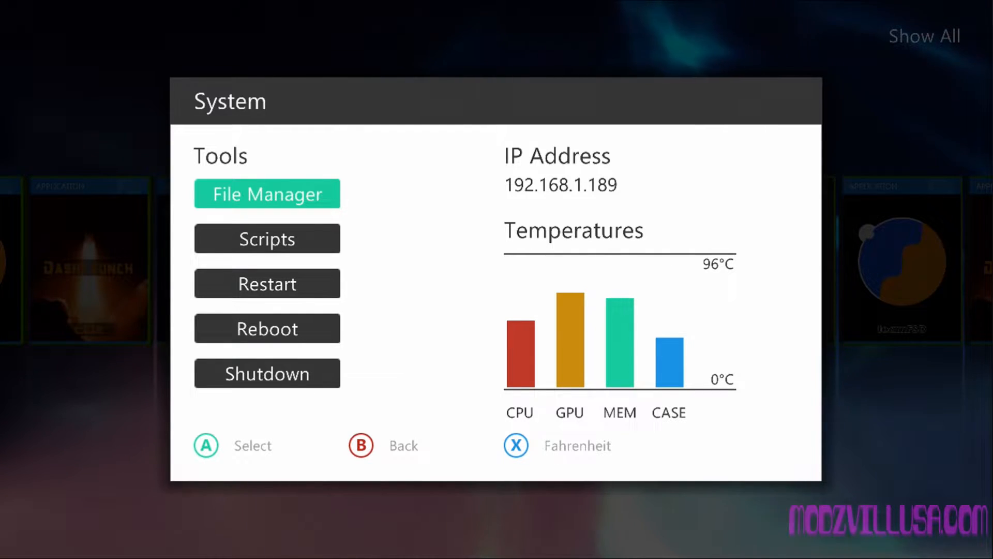
pyautogui.press('Return')
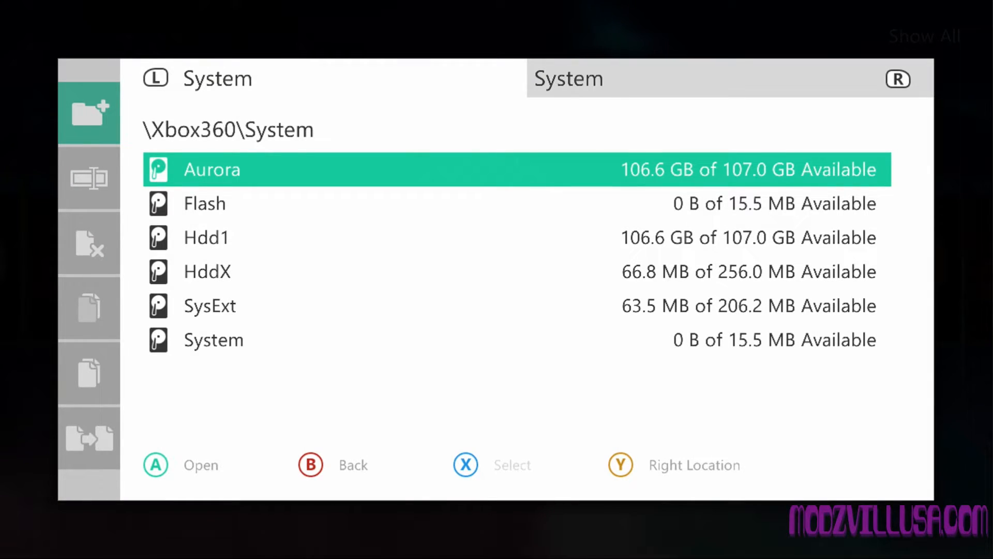
# - Open the Flash drive and launch dash.xex to start the stock Xbox dashboard
pyautogui.press('Down')
pyautogui.press('Down')
pyautogui.press('Up')
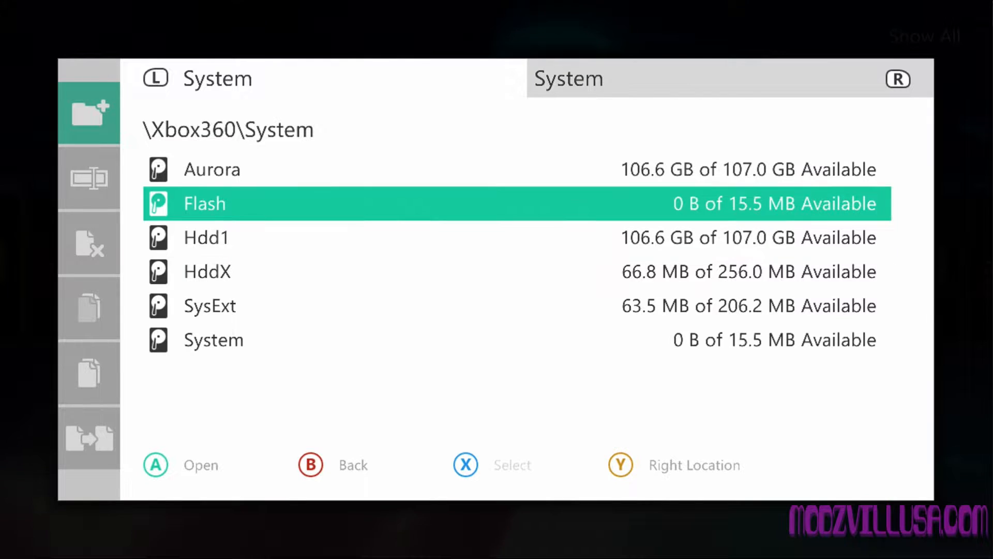
pyautogui.press('Return')
pyautogui.press('Down')
pyautogui.press('Down')
pyautogui.press('Down')
pyautogui.press('Down')
pyautogui.press('Down')
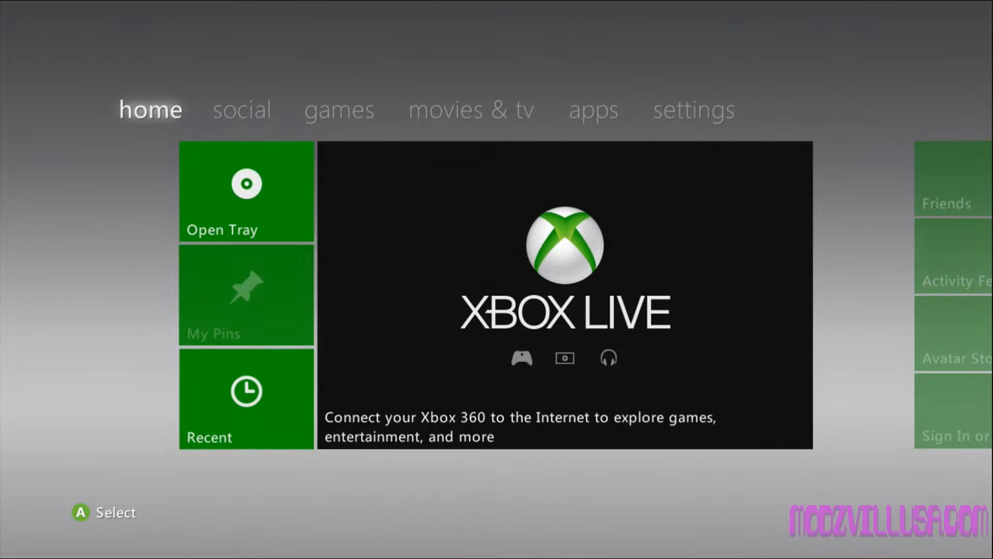
# - Create a new profile through Sign In or Out in the dashboard's social section
pyautogui.press('Right')
pyautogui.press('Right')
pyautogui.press('Left')
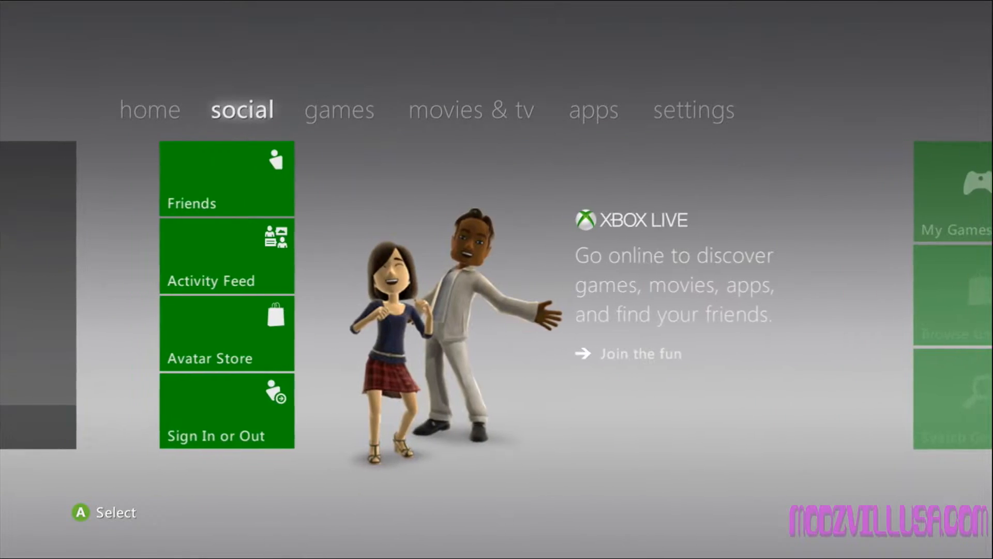
pyautogui.press('Right')
pyautogui.press('Left')
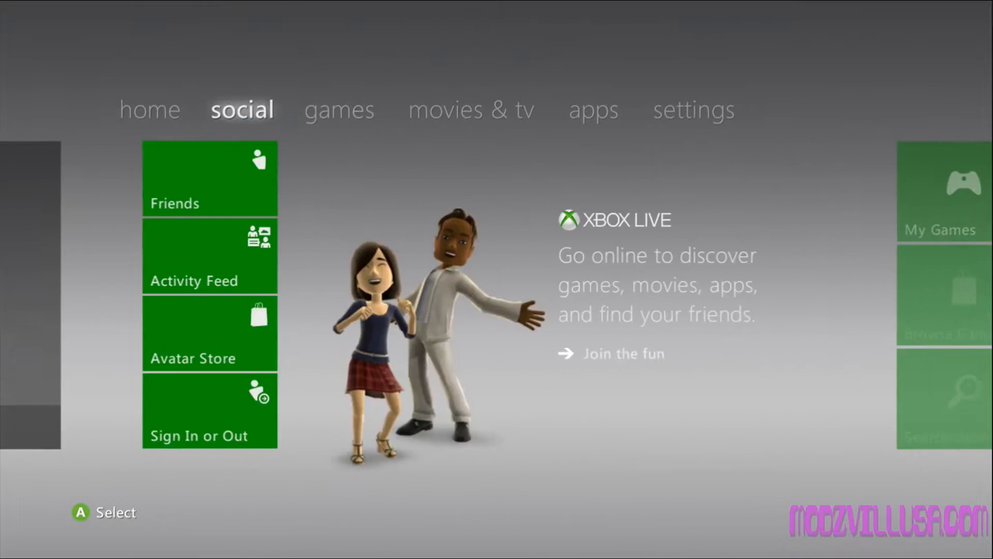
pyautogui.press('Left')
pyautogui.press('Right')
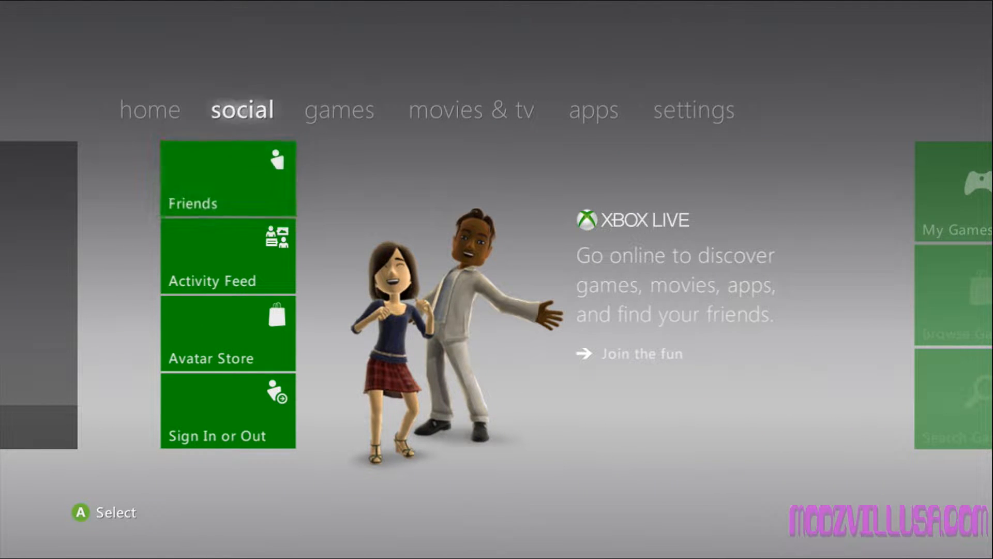
pyautogui.press('Down')
pyautogui.press('Down')
pyautogui.press('Down')
pyautogui.press('Return')
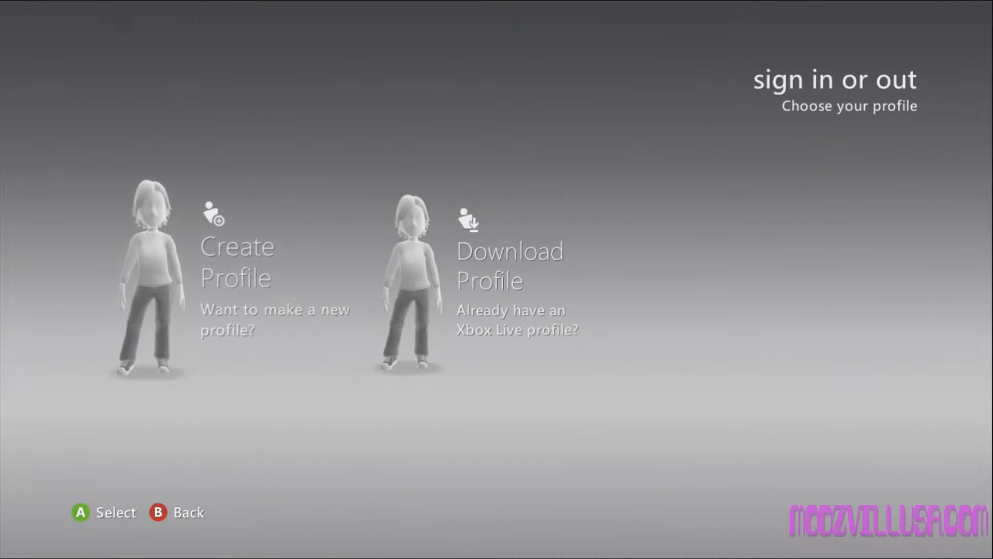
pyautogui.press('Return')
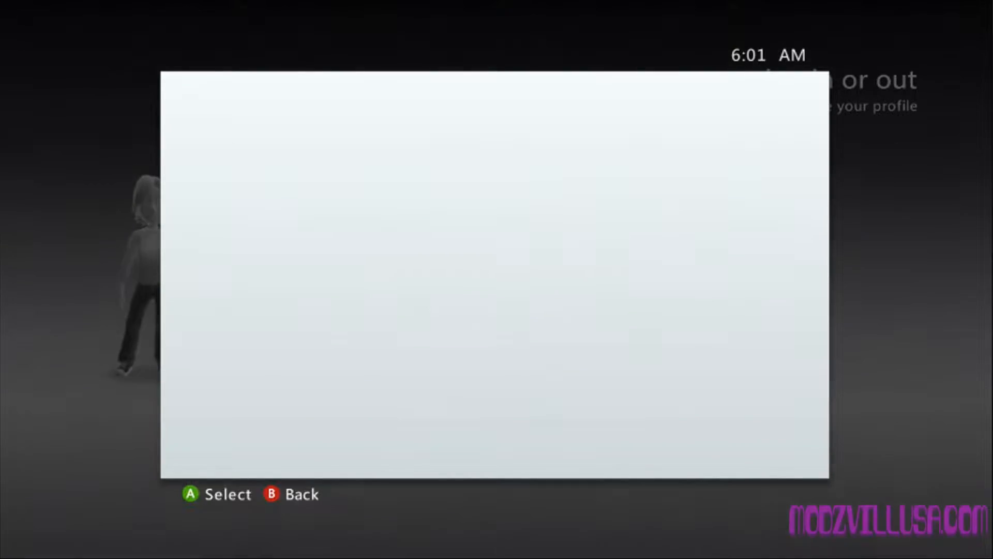
pyautogui.press('Return')
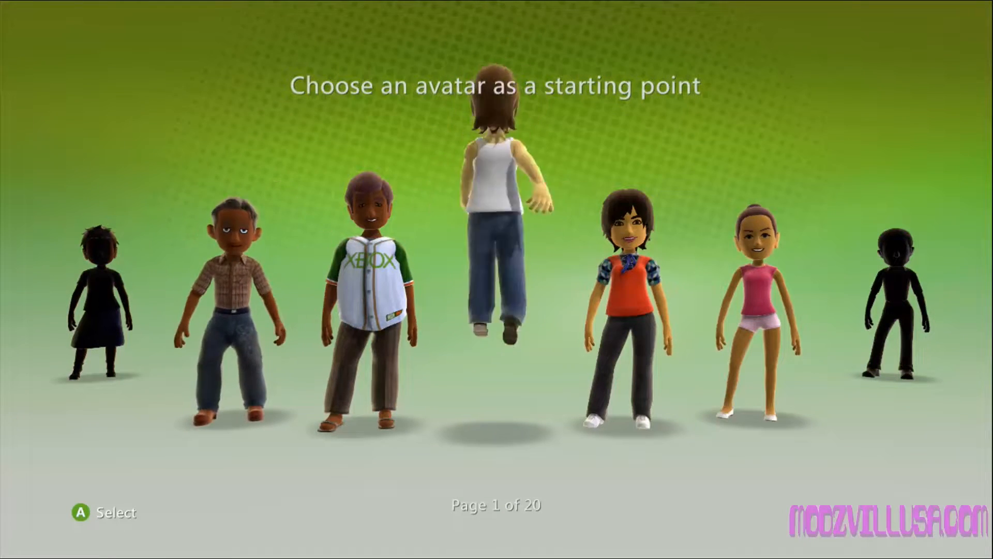
# - Choose the avatar with the white tank top and jeans for the new profile, and leave the avatar editor
pyautogui.press('Right')
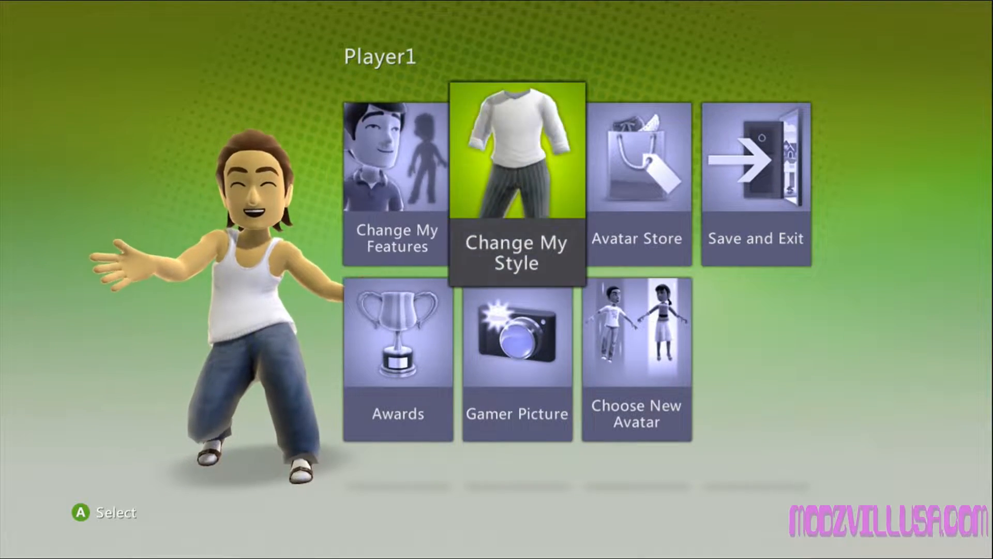
pyautogui.press('Down')
pyautogui.press('Right')
pyautogui.press('Right')
pyautogui.press('Return')
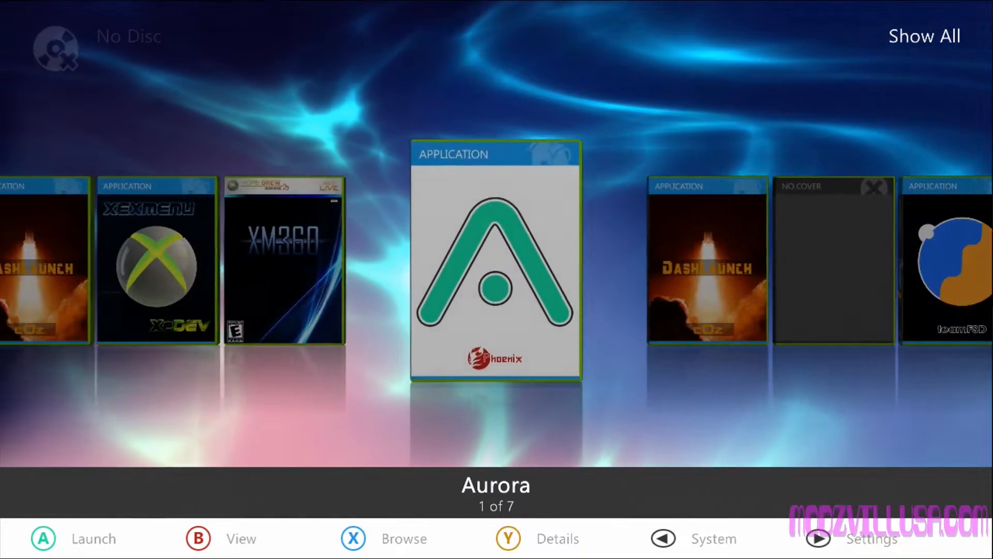
# - Reopen the System tools in Aurora and start the File Manager
pyautogui.press('BackSpace')
pyautogui.press('Down')
pyautogui.press('Up')
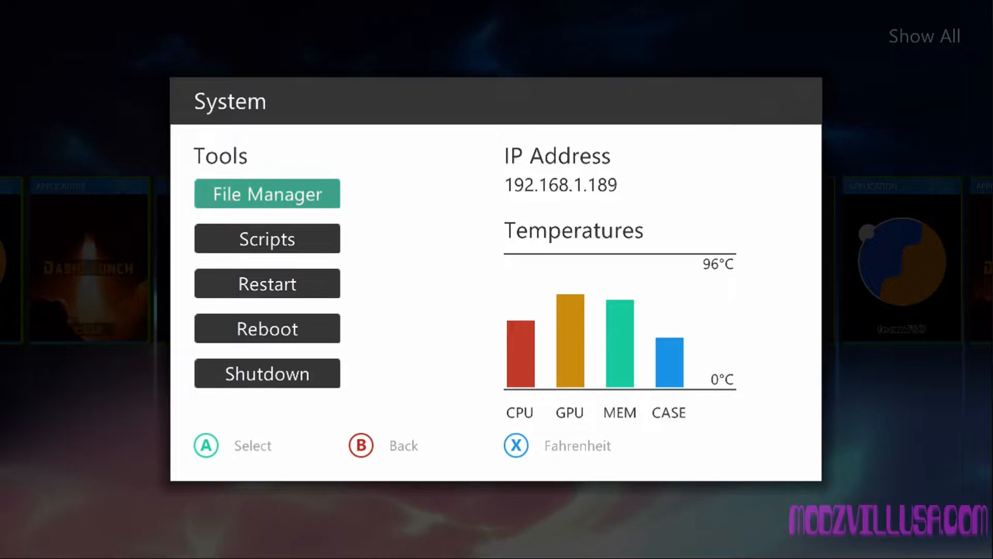
pyautogui.press('Return')
# - Launch dash.xex from the Flash drive again to return to the Xbox dashboard
pyautogui.press('Down')
pyautogui.press('Down')
pyautogui.press('Up')
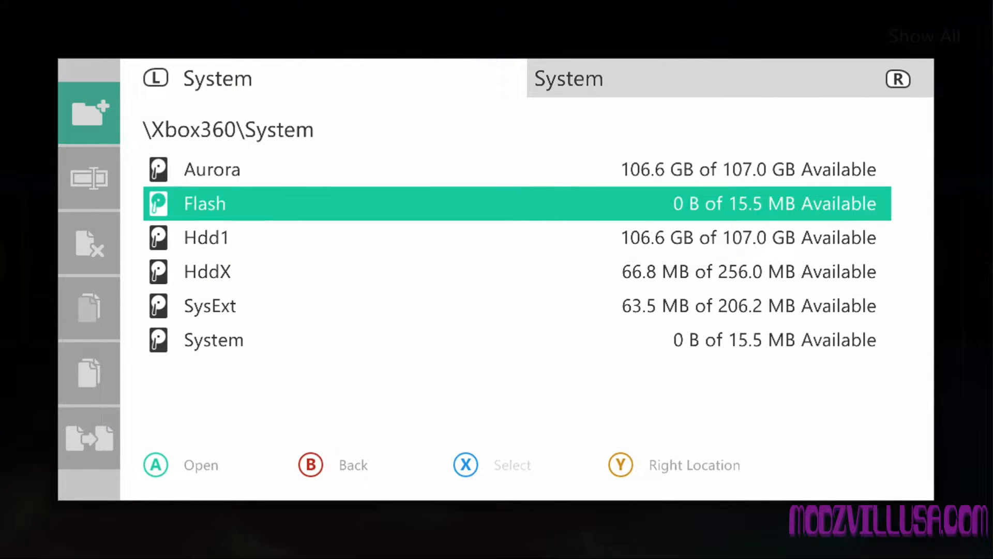
pyautogui.press('Return')
pyautogui.press('Down')
pyautogui.press('Down')
pyautogui.press('Down')
pyautogui.press('Down')
pyautogui.press('Down')
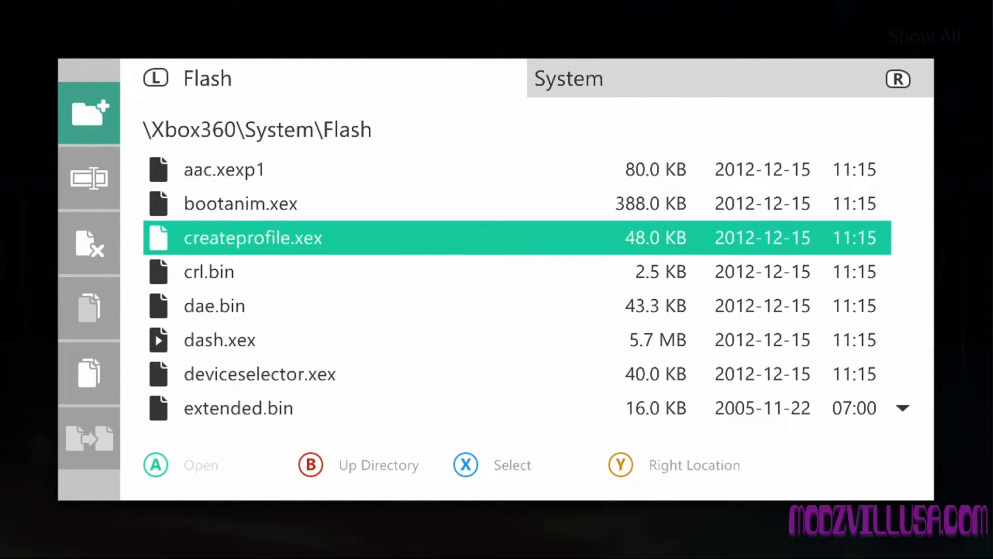
pyautogui.press('Return')
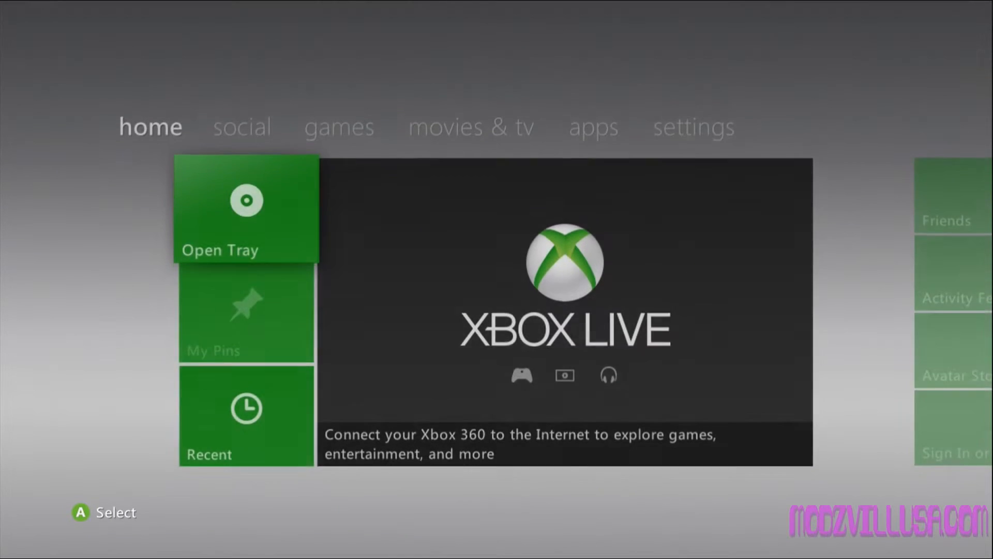
# - Check the avatar and the options in the dashboard's social section with the new profile signed in
pyautogui.press('Right')
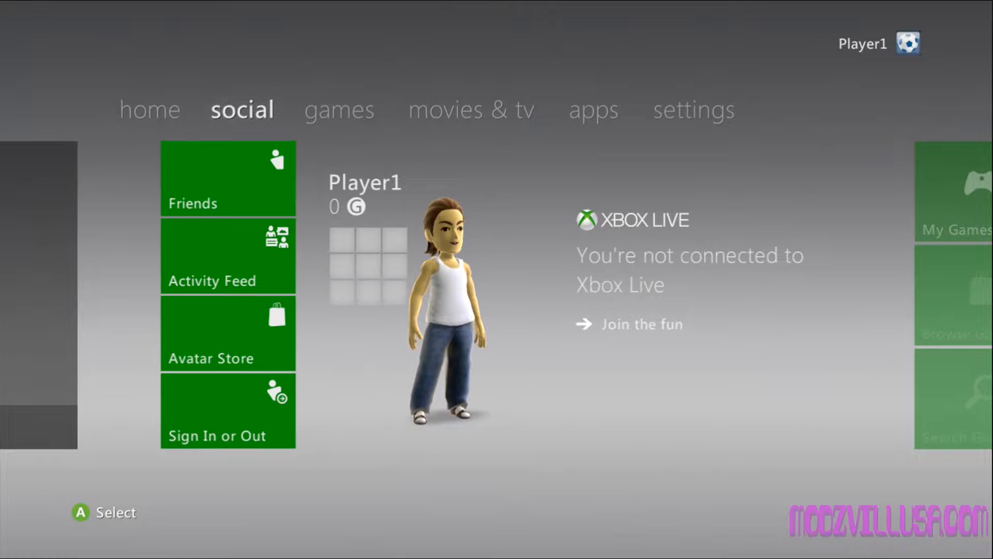
pyautogui.press('Down')
pyautogui.press('Down')
pyautogui.press('Down')
pyautogui.press('Up')
pyautogui.press('Up')
pyautogui.press('Up')
# - Open Console Settings from the System settings of the Xbox dashboard
pyautogui.press('Right')
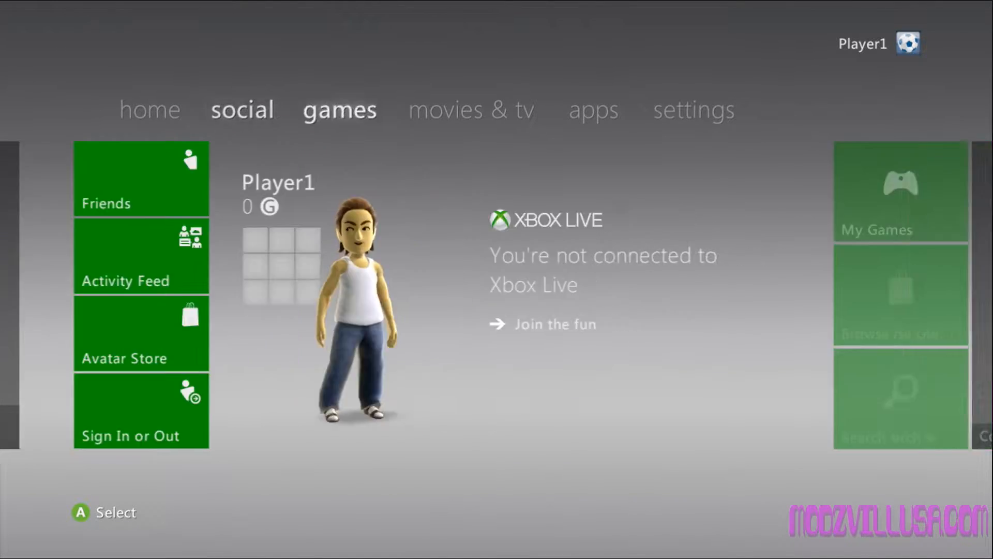
pyautogui.press('Right')
pyautogui.press('Right')
pyautogui.press('Right')
pyautogui.press('Left')
pyautogui.press('Right')
pyautogui.press('Right')
pyautogui.press('Left')
pyautogui.press('Return')
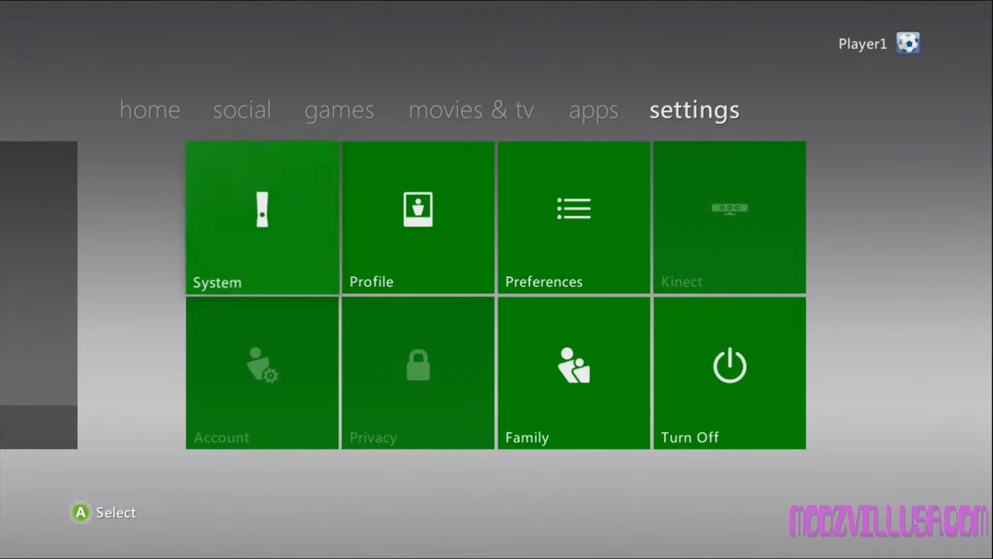
pyautogui.press('Down')
pyautogui.press('Up')
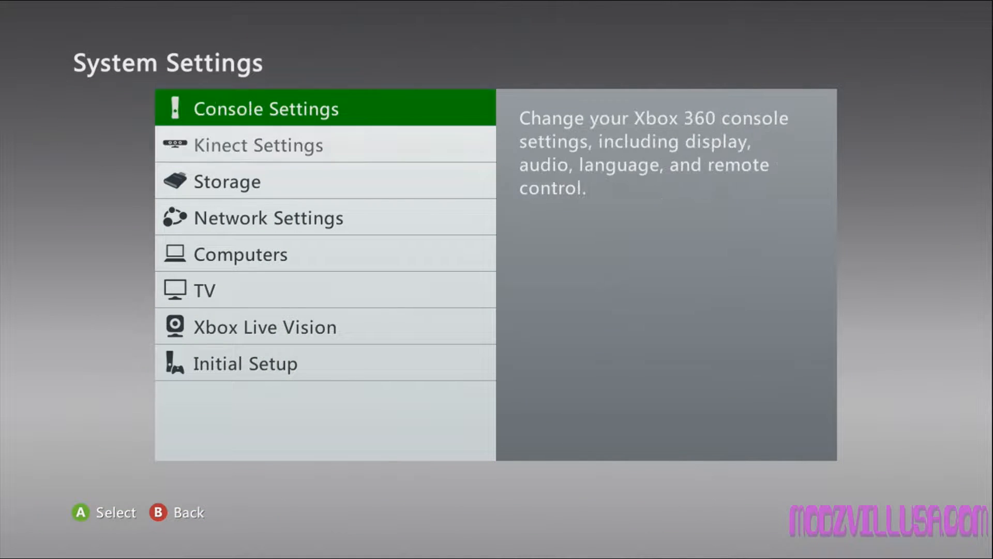
pyautogui.press('Return')
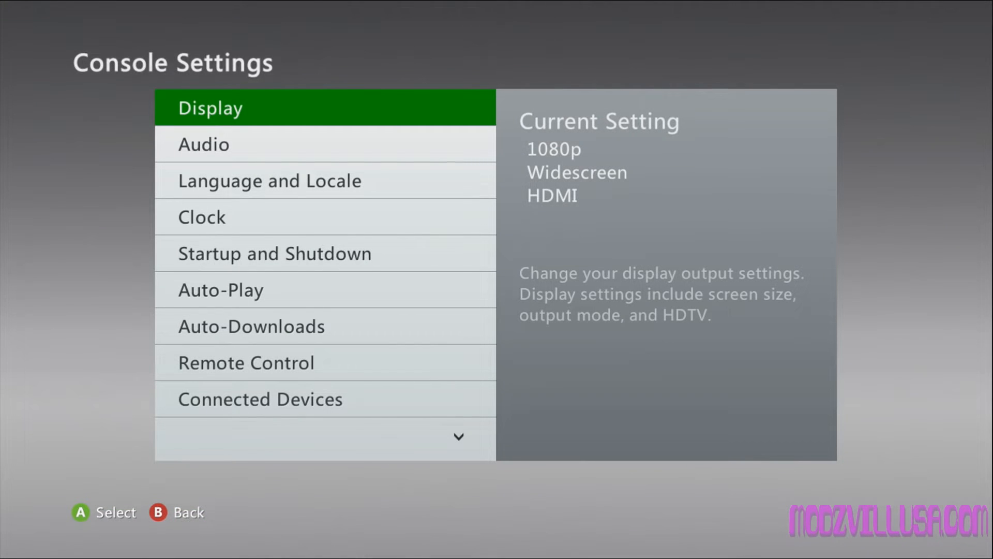
# - Check the dashboard version shown for System Info in Console Settings
pyautogui.press('Down')
pyautogui.press('Down')
pyautogui.press('Down')
pyautogui.press('Down')
pyautogui.press('Down')
pyautogui.press('Down')
pyautogui.press('Down')
pyautogui.press('Down')
pyautogui.press('Down')
pyautogui.press('Down')
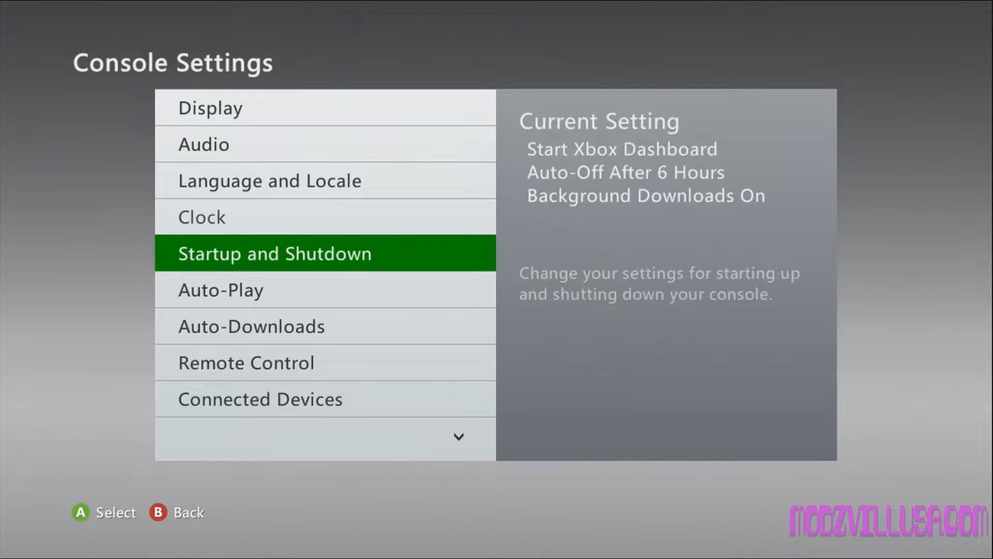
pyautogui.press('Up')
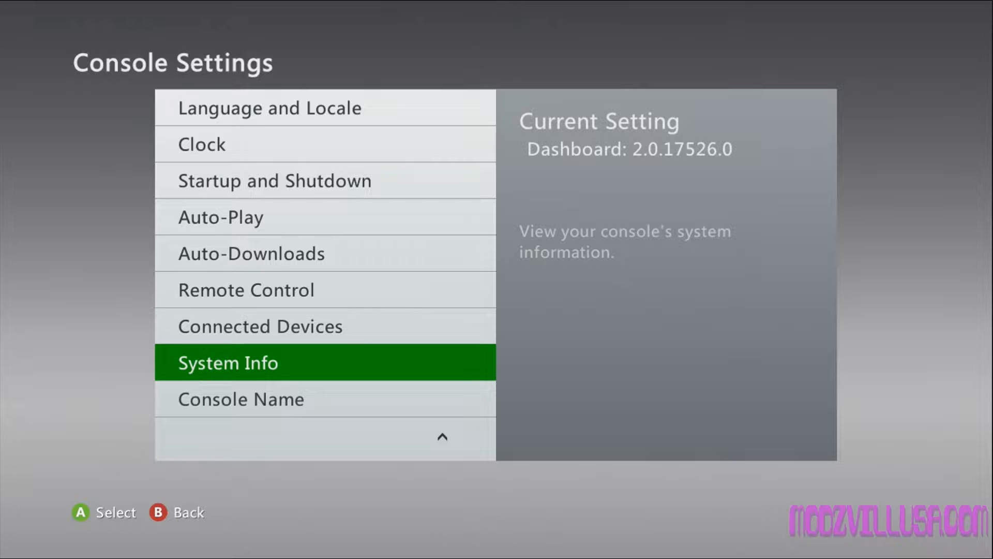
pyautogui.press('Up')
pyautogui.press('Down')
# - Leave the console capture view, search the web in Chrome for "xbox 360 dashboard update", and open the Xbox Support page on system versions
pyautogui.doubleClick(477, 155)
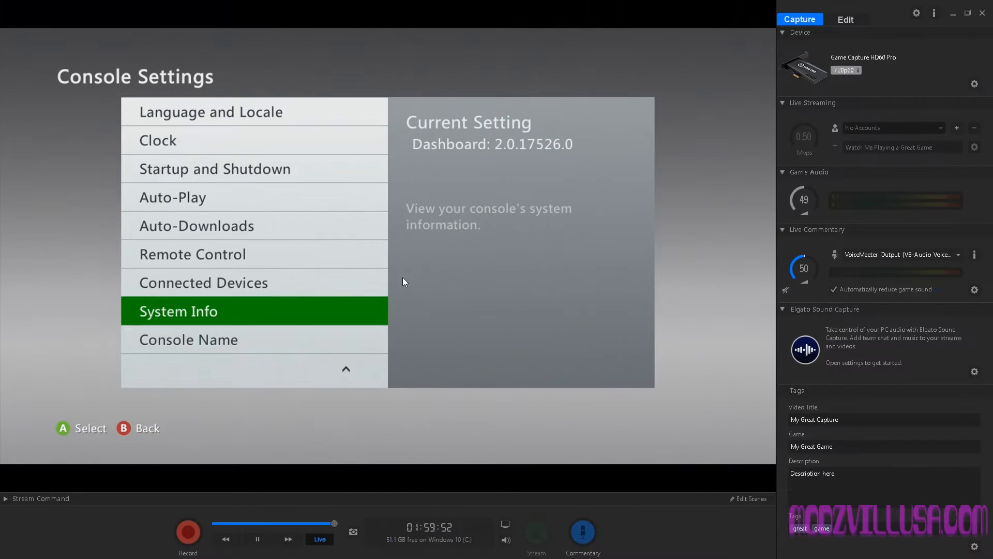
pyautogui.click(954, 14)
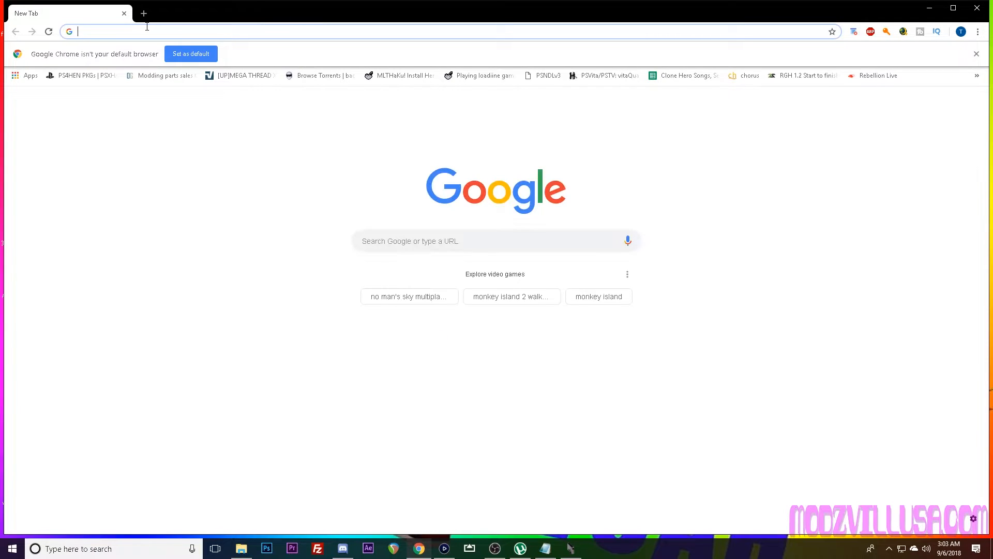
pyautogui.write('xbox 365')
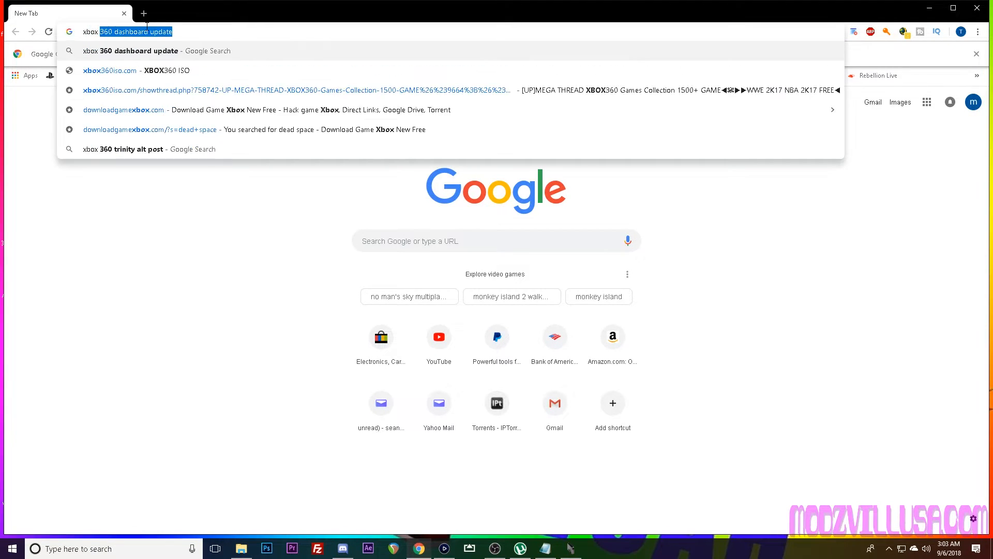
pyautogui.press('BackSpace')
pyautogui.write('0')
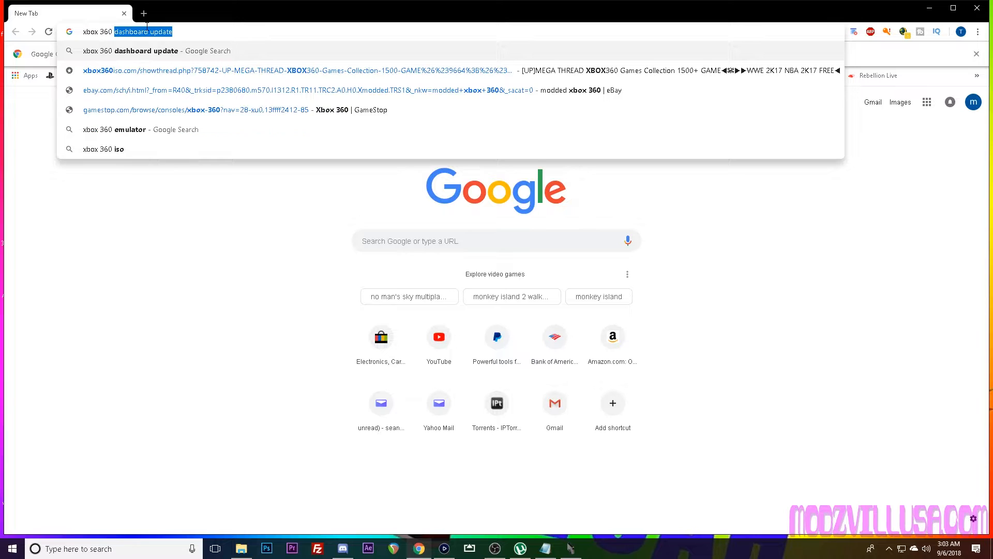
pyautogui.press('Return')
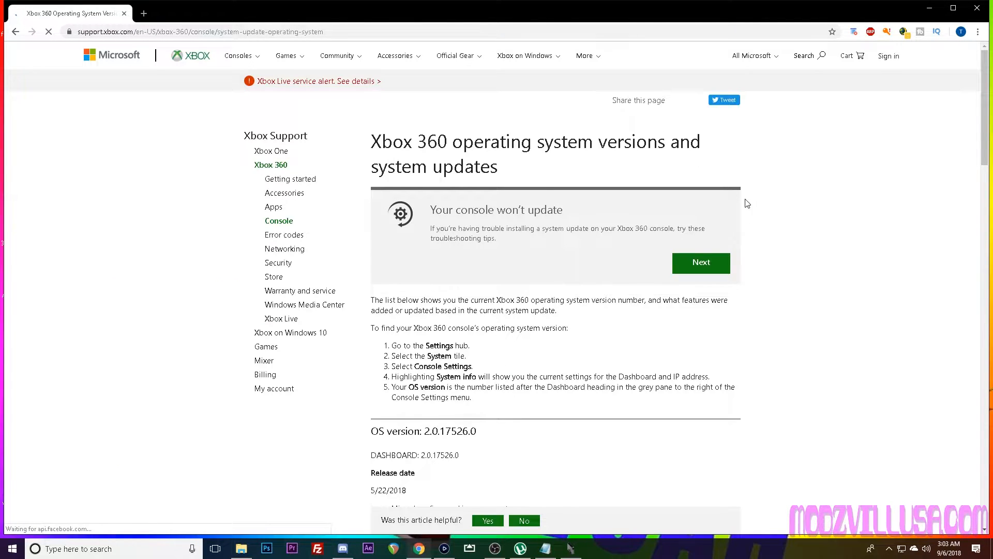
# - Examine the current OS version, its release date and the previous system updates listed on the Xbox Support page
pyautogui.scroll(-2, 798, 237)
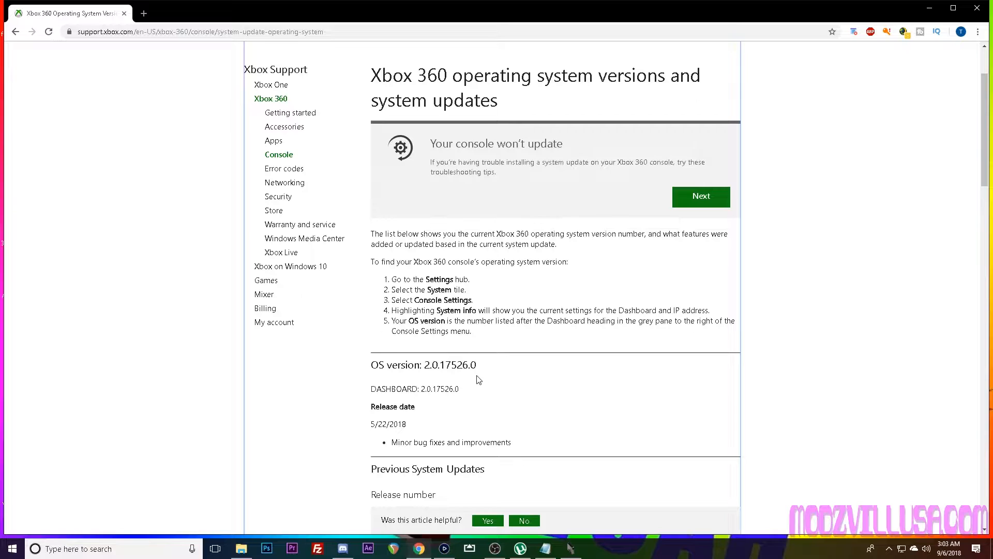
pyautogui.scroll(-1, 515, 368)
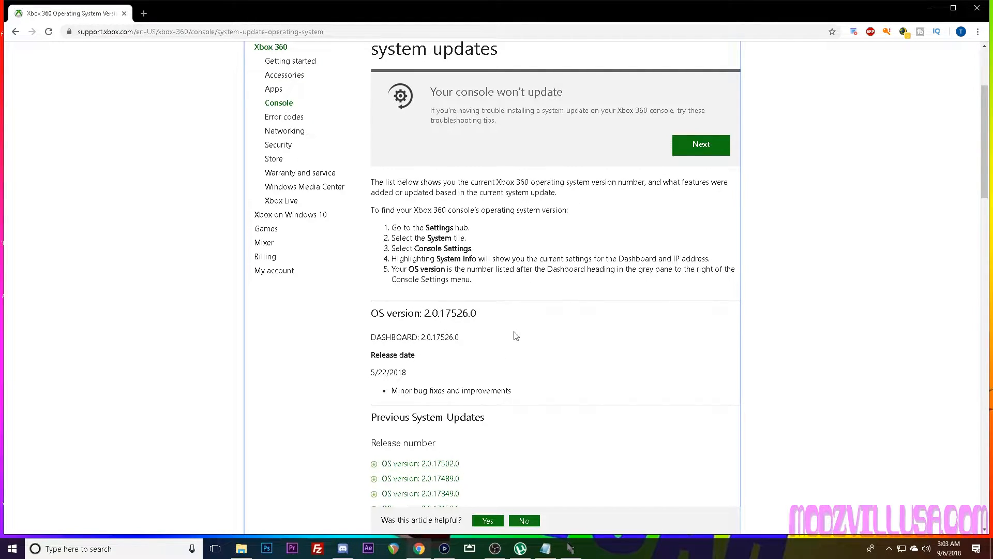
pyautogui.scroll(-2, 484, 308)
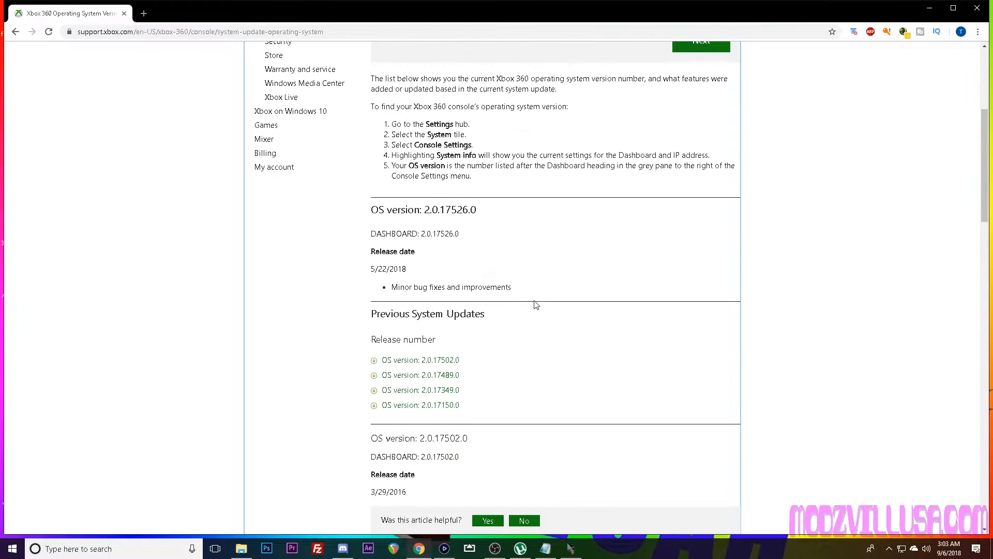
pyautogui.scroll(3, 528, 302)
pyautogui.scroll(-3, 568, 303)
pyautogui.scroll(-2, 571, 244)
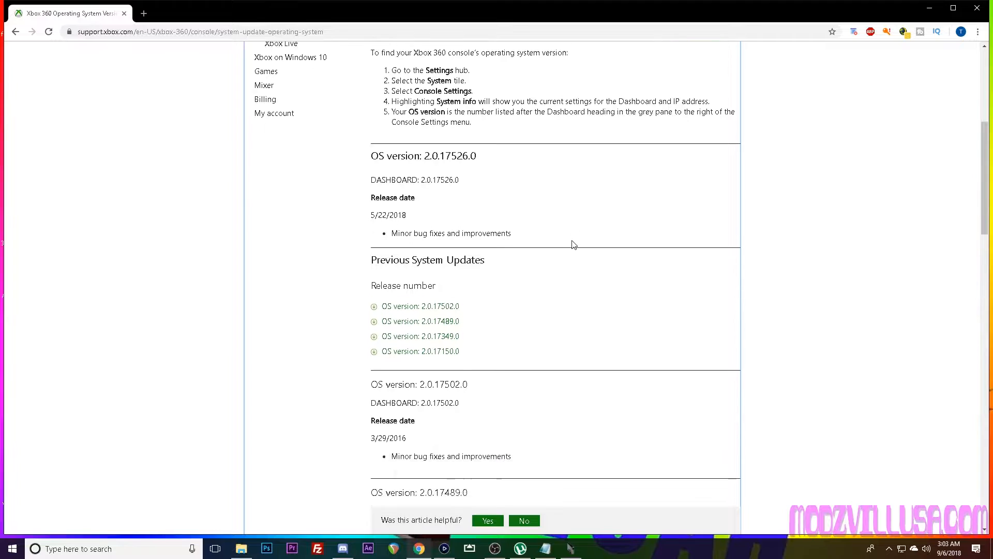
pyautogui.scroll(3, 569, 245)
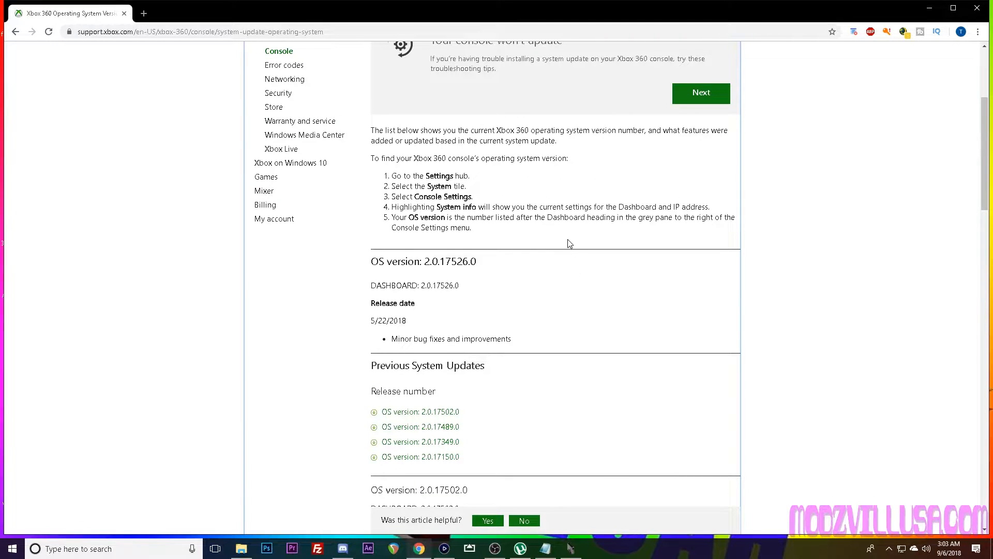
pyautogui.scroll(-1, 569, 243)
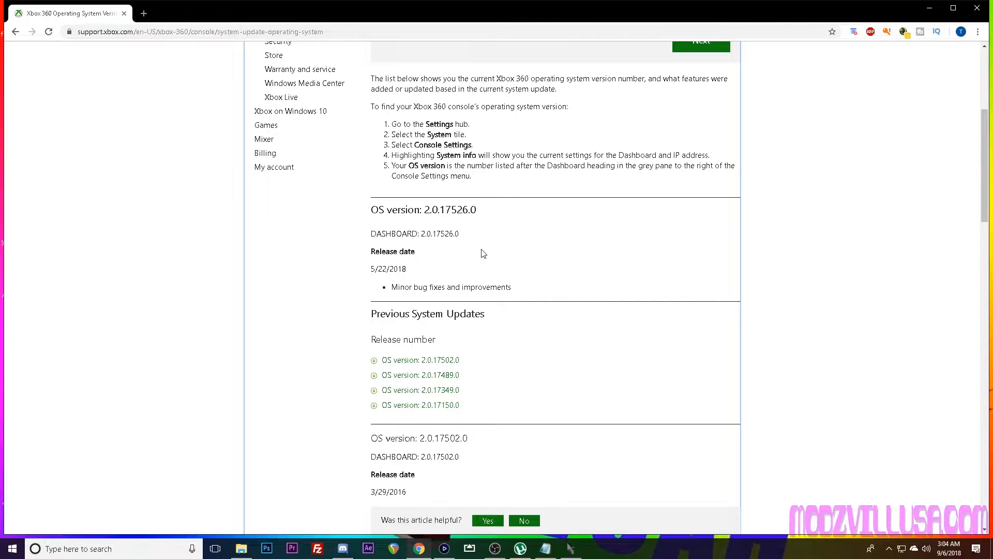
pyautogui.scroll(4, 478, 275)
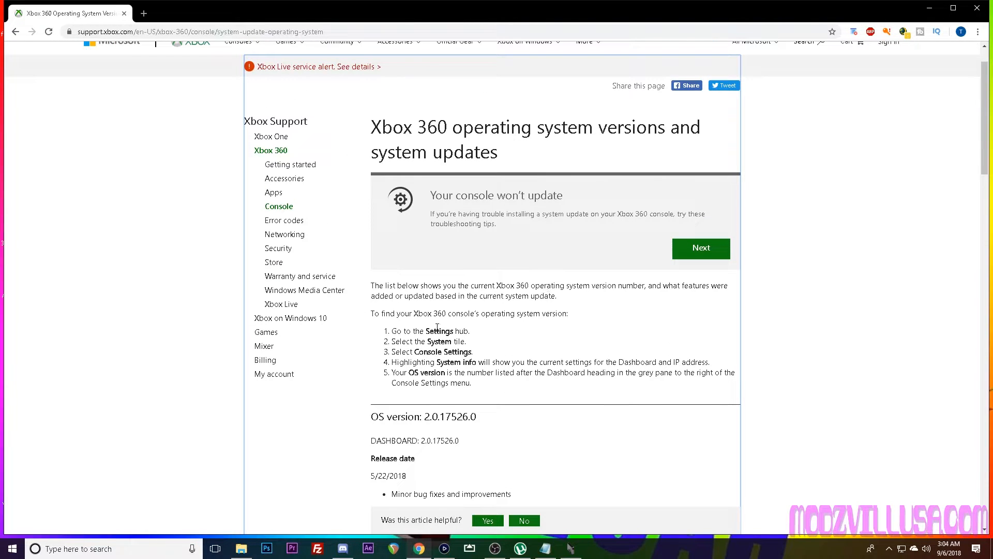
pyautogui.scroll(-7, 520, 363)
pyautogui.scroll(-3, 462, 257)
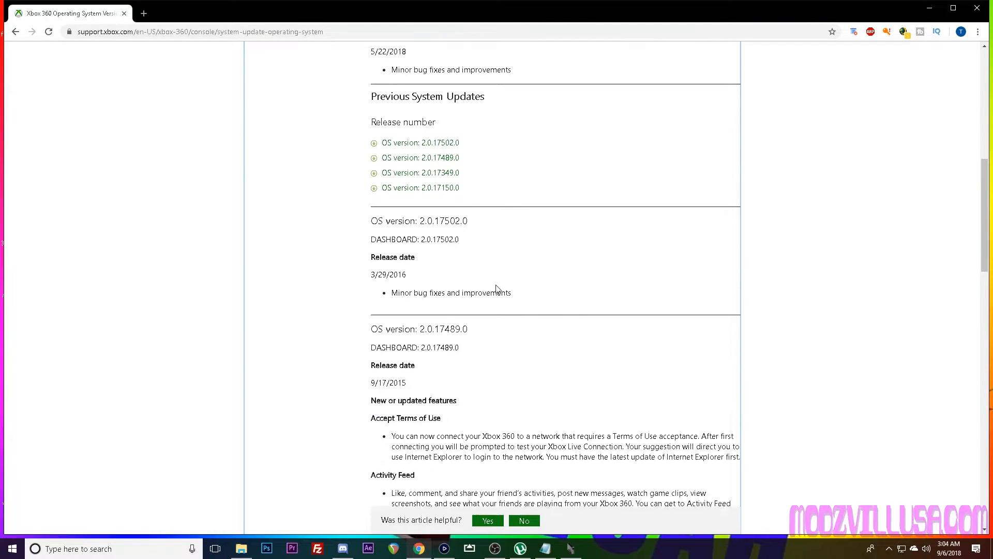
pyautogui.scroll(11, 438, 248)
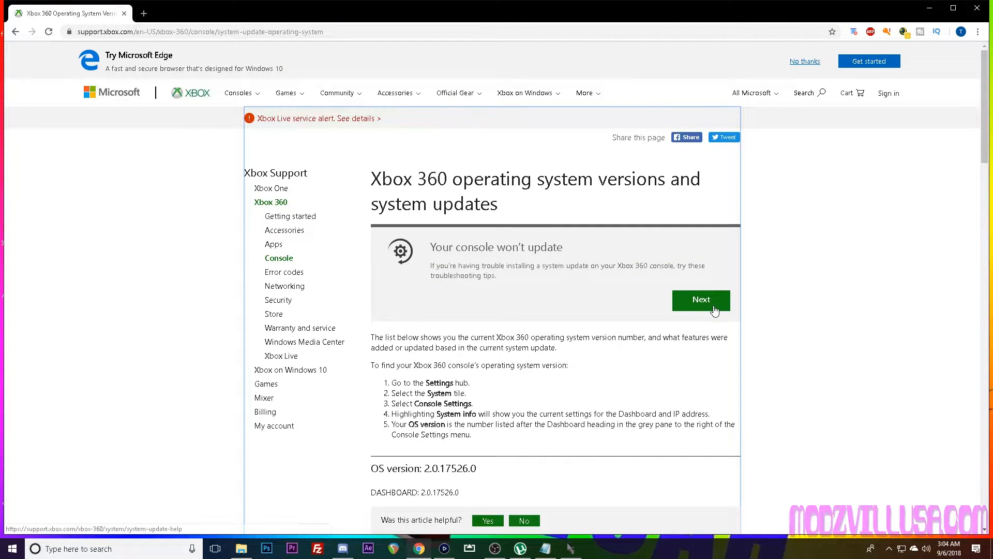
# - Go through the update troubleshooting page's Solution 5 to open the article How to get a new Xbox 360 update
pyautogui.scroll(-3, 674, 274)
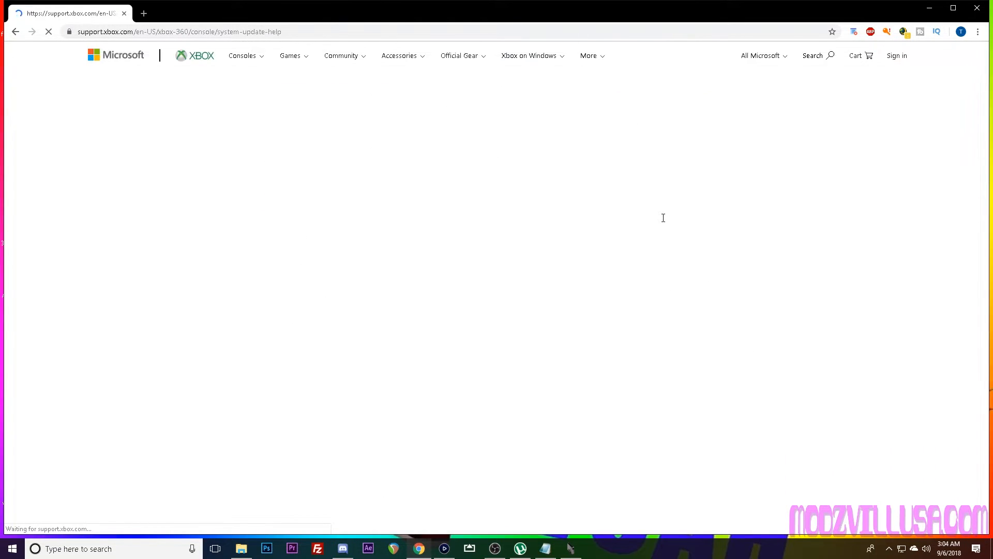
pyautogui.scroll(-2, 573, 349)
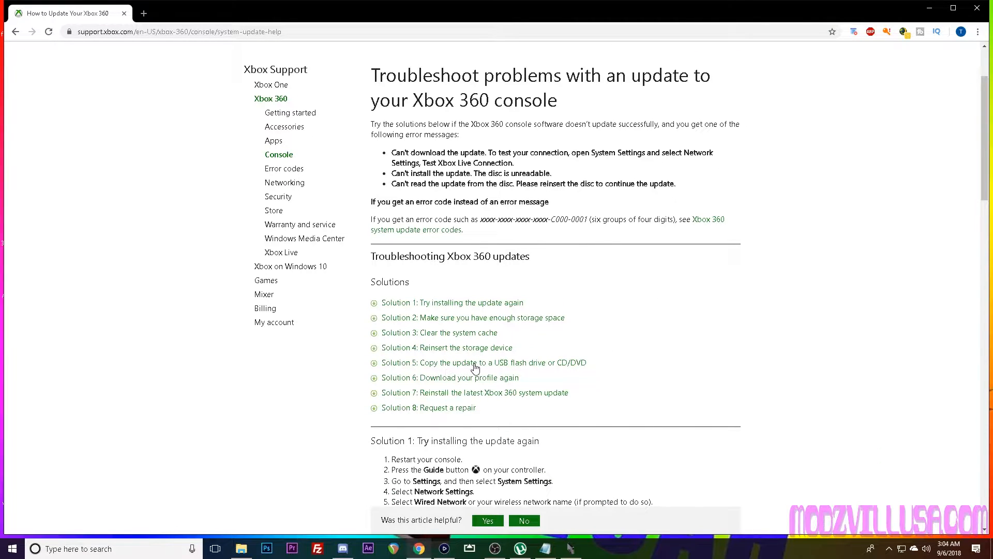
pyautogui.click(476, 365)
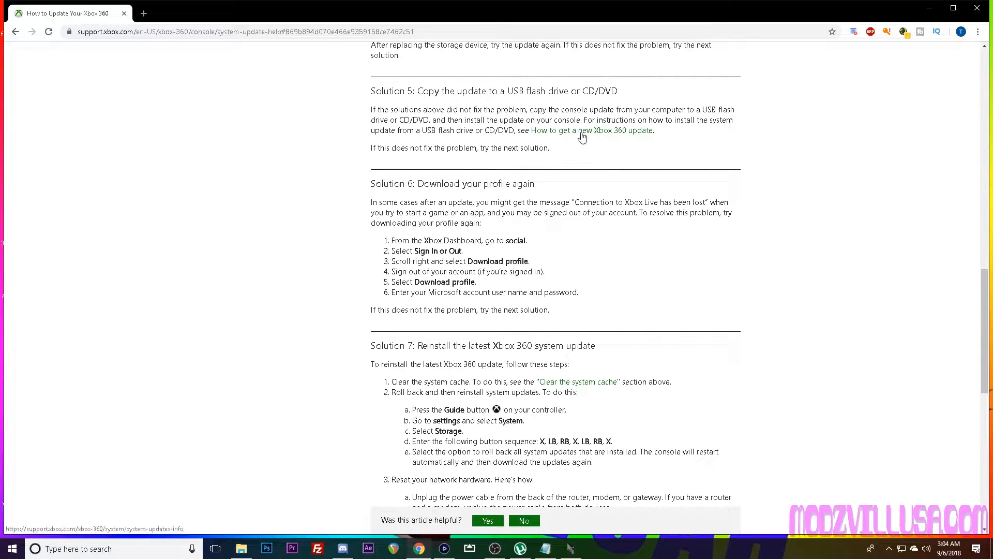
pyautogui.click(603, 131)
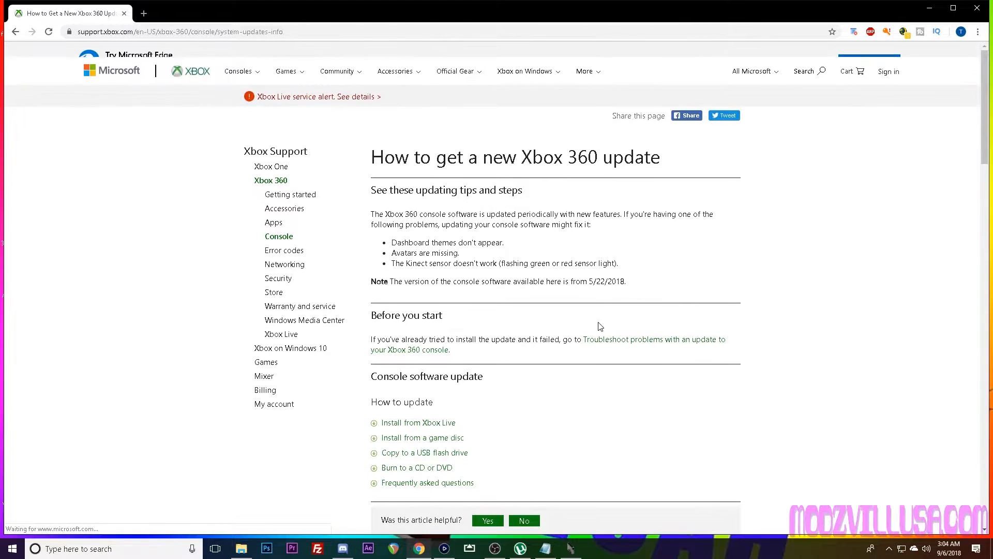
# - Download the update file offered in the instructions for copying the update to a USB flash drive
pyautogui.scroll(-3, 594, 318)
pyautogui.scroll(-4, 614, 316)
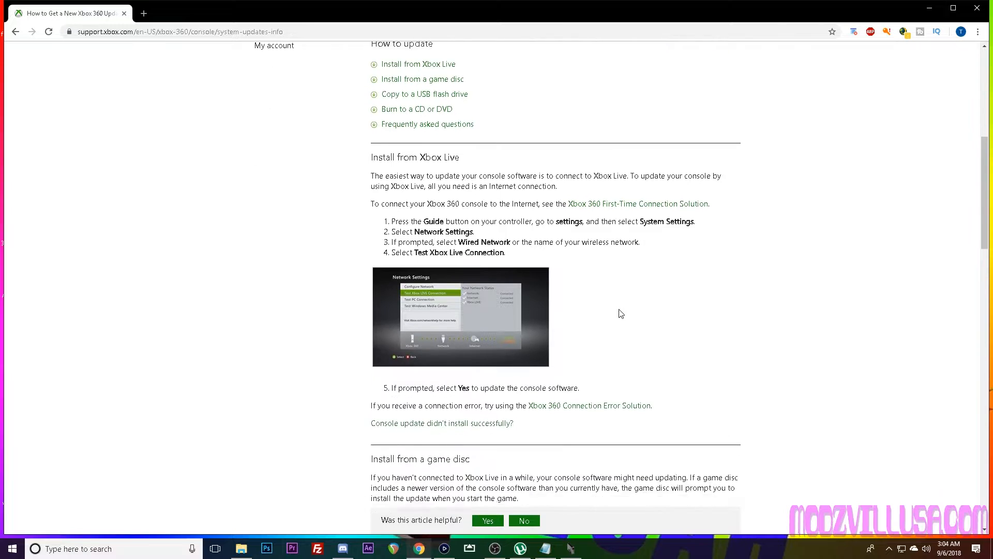
pyautogui.scroll(-3, 625, 318)
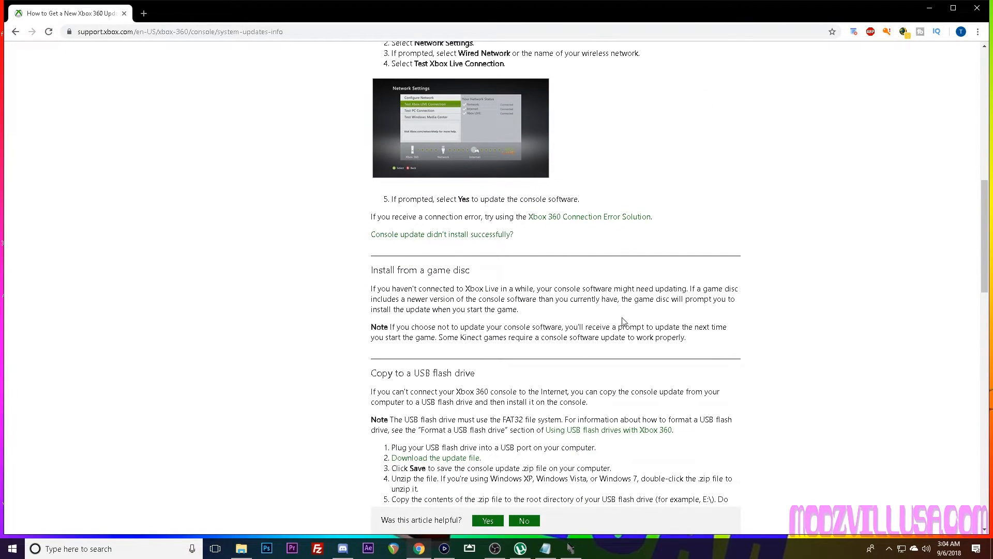
pyautogui.scroll(-3, 592, 325)
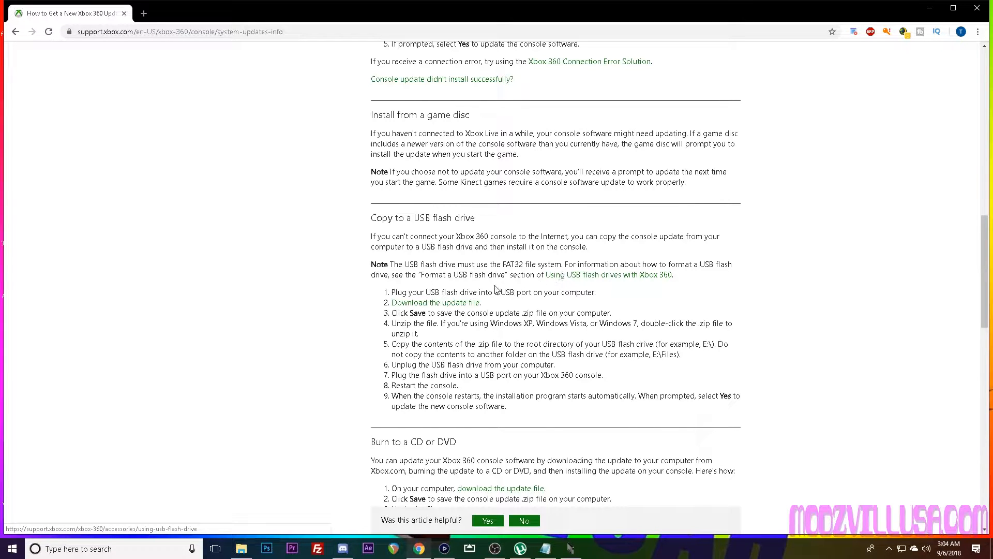
pyautogui.click(449, 304)
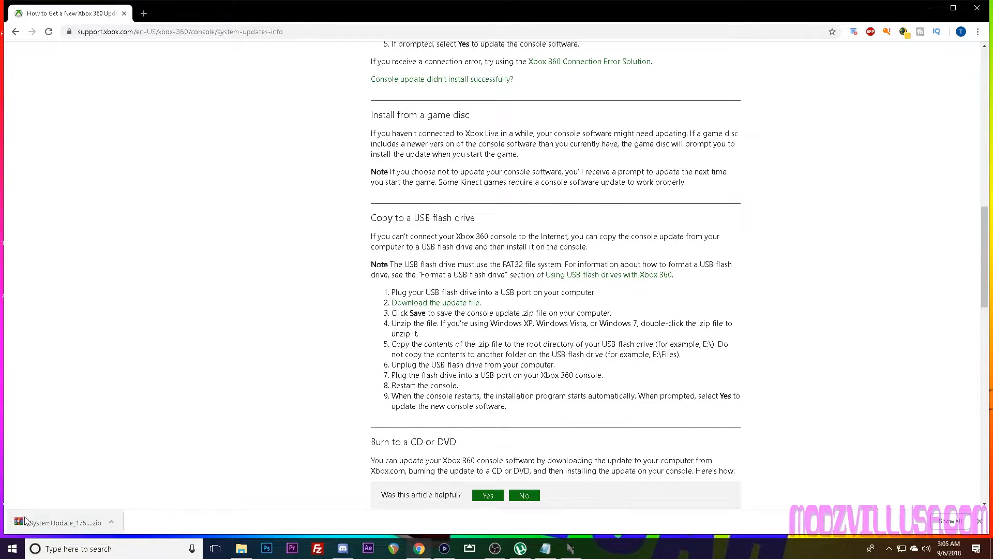
# - Open the downloaded SystemUpdate_17526_USB archive and copy its $SystemUpdate folder to the root of USB Drive (K:)
pyautogui.click(58, 521)
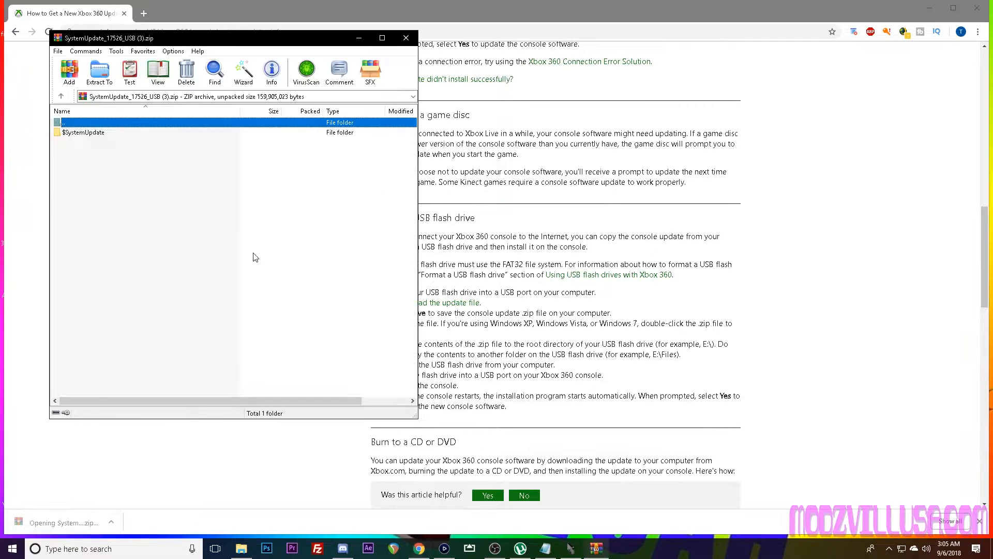
pyautogui.click(90, 134)
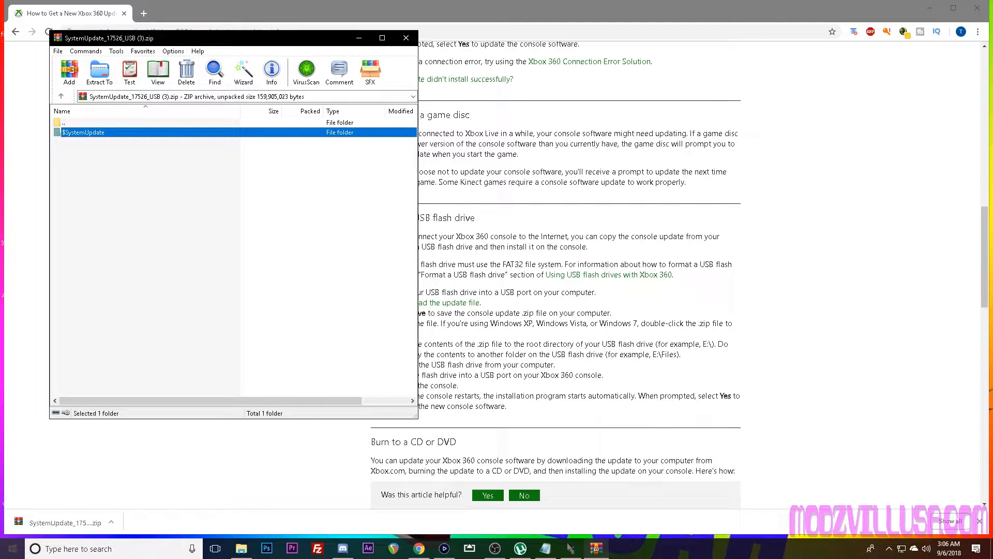
pyautogui.click(253, 546)
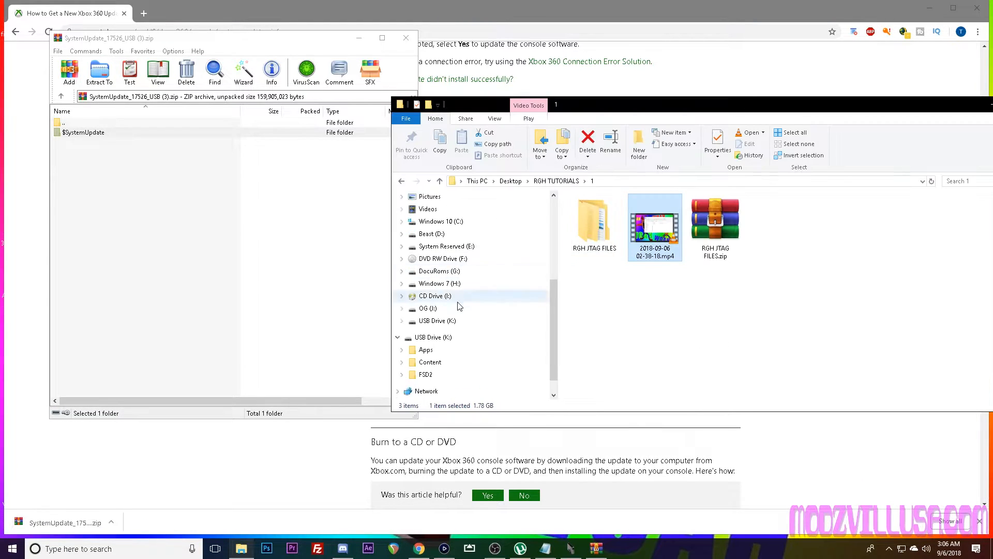
pyautogui.scroll(-1, 454, 290)
pyautogui.click(431, 311)
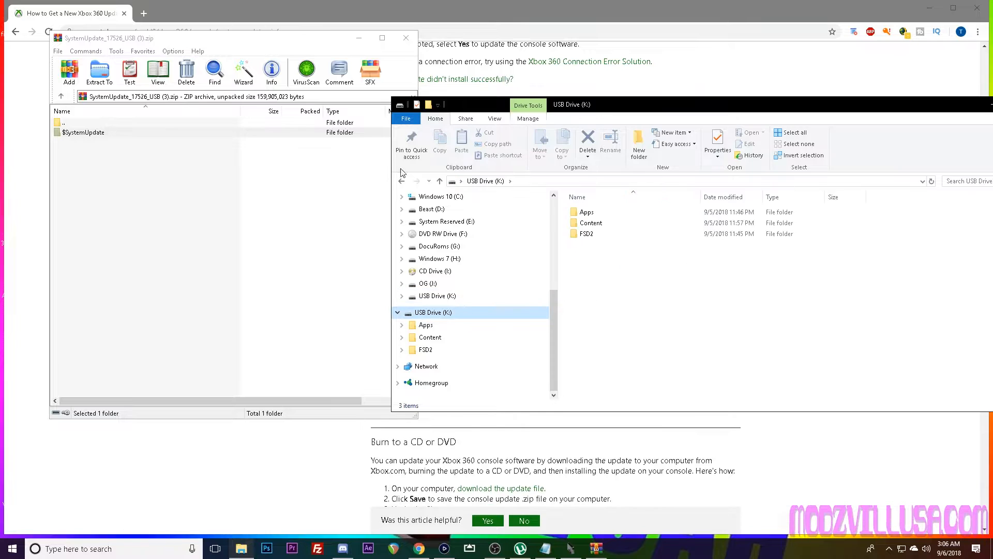
pyautogui.moveTo(84, 133); pyautogui.dragTo(608, 275)
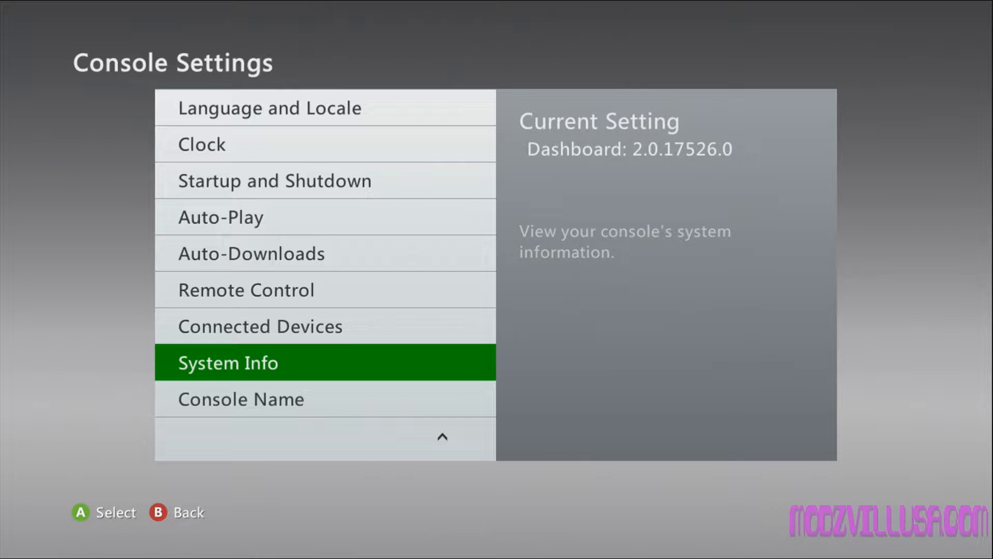
pyautogui.press('Up')
pyautogui.press('Down')
pyautogui.press('Down')
pyautogui.press('Up')
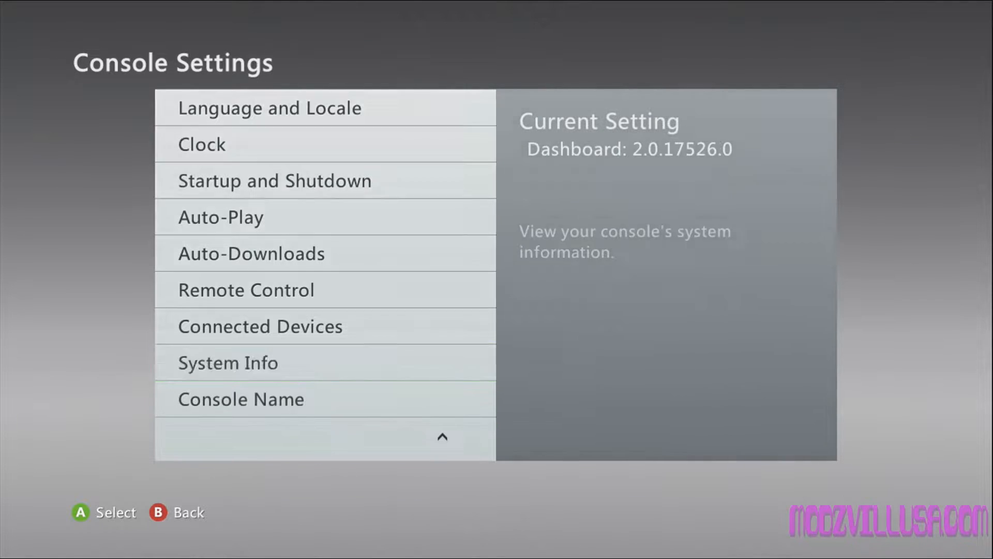
# - Leave Console Settings and the System settings, and return to the home section of the Xbox dashboard
pyautogui.press('Escape')
pyautogui.press('Escape')
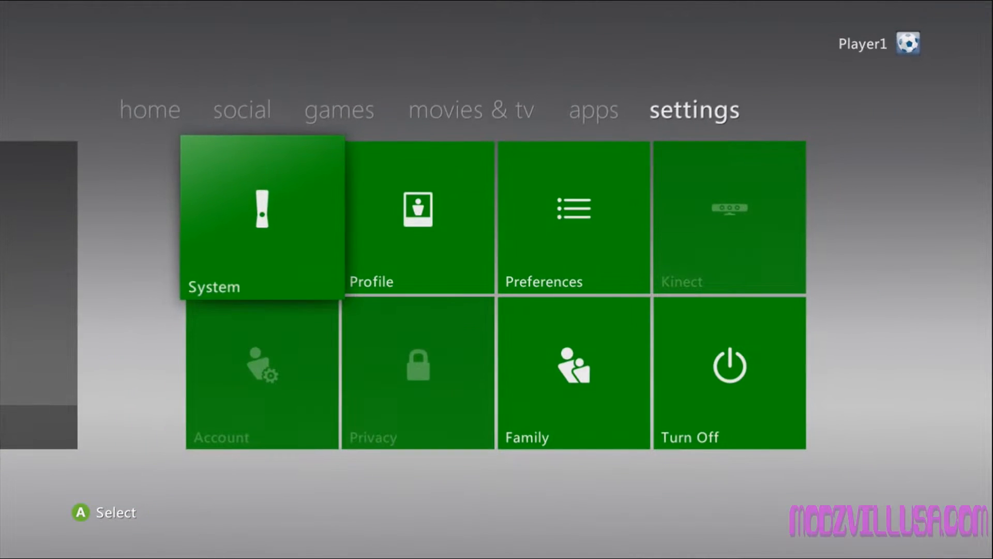
pyautogui.press('Left')
pyautogui.press('Left')
pyautogui.press('Left')
pyautogui.press('Left')
pyautogui.press('Right')
pyautogui.press('Left')
pyautogui.press('Left')
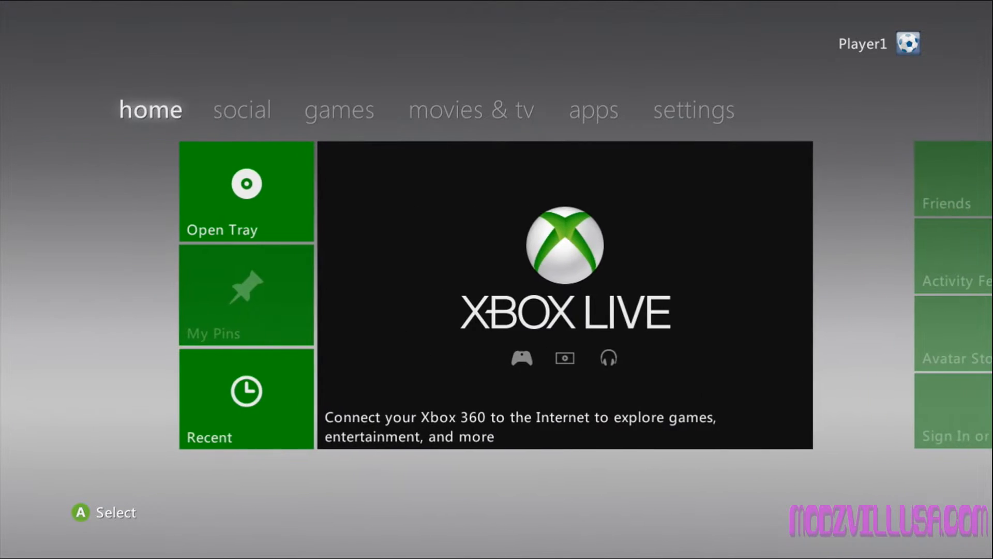
# - Open My Games in the games section of the Xbox dashboard and launch Aurora from there
pyautogui.press('Right')
pyautogui.press('Right')
pyautogui.press('Return')
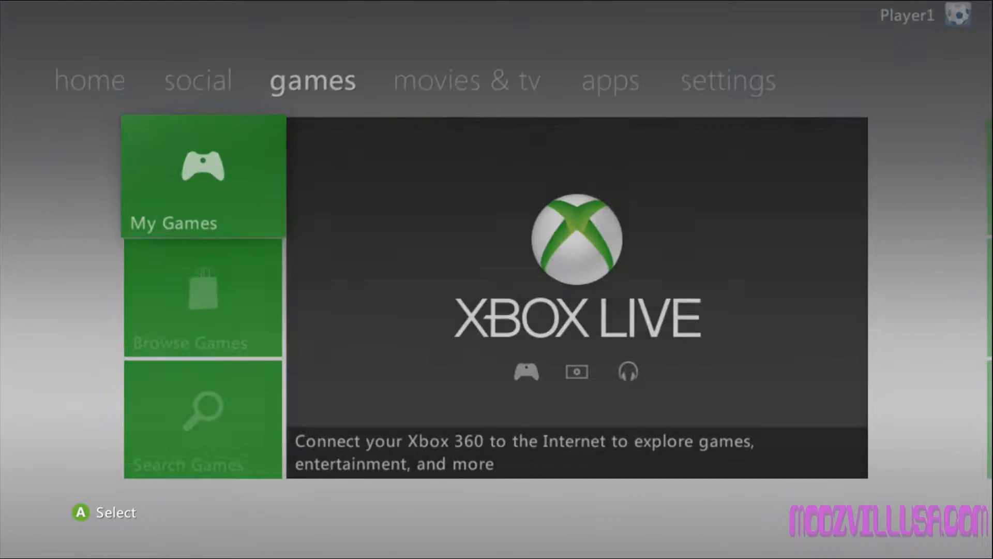
pyautogui.press('Right')
pyautogui.press('Right')
pyautogui.press('Right')
pyautogui.press('Left')
pyautogui.press('Right')
pyautogui.press('Left')
pyautogui.press('Left')
pyautogui.press('Left')
pyautogui.press('Return')
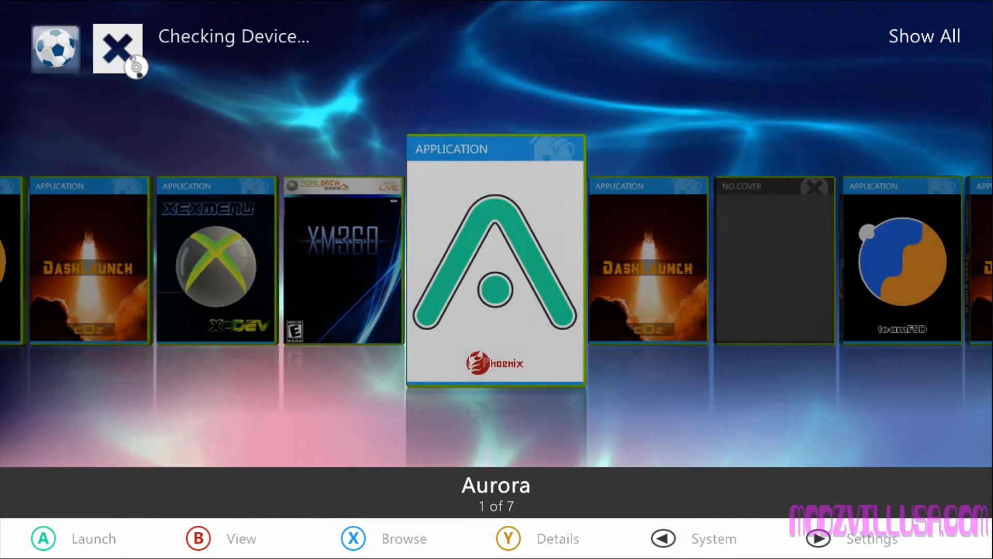
# - Launch Dashlaunch from the Aurora library and move to the Behavior category of its Current Options
pyautogui.press('Left')
pyautogui.press('Right')
pyautogui.press('Right')
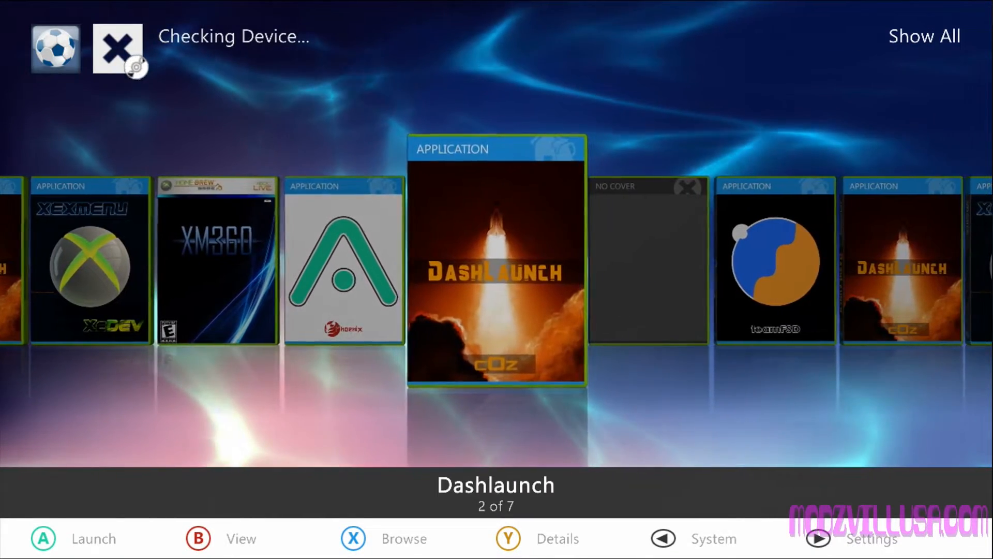
pyautogui.press('Return')
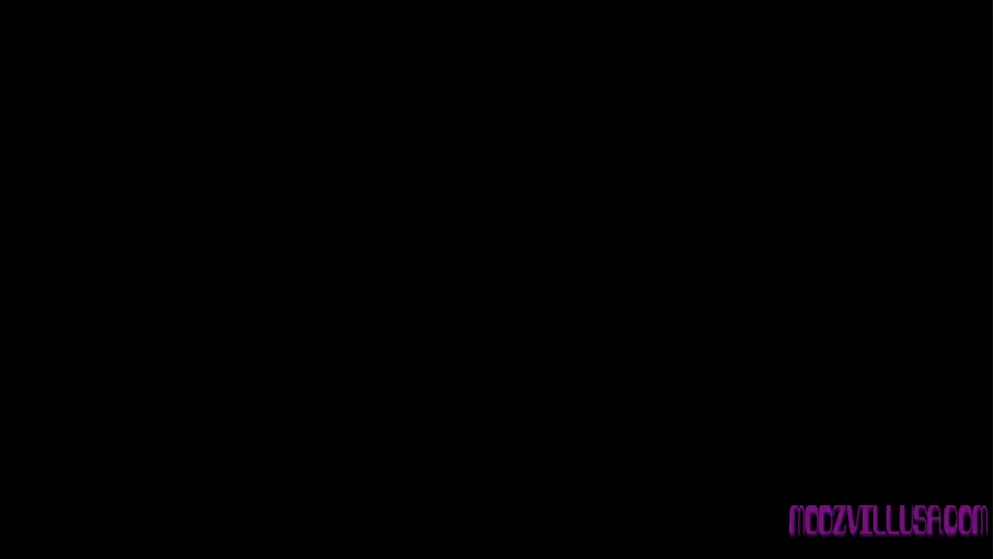
pyautogui.press('Down')
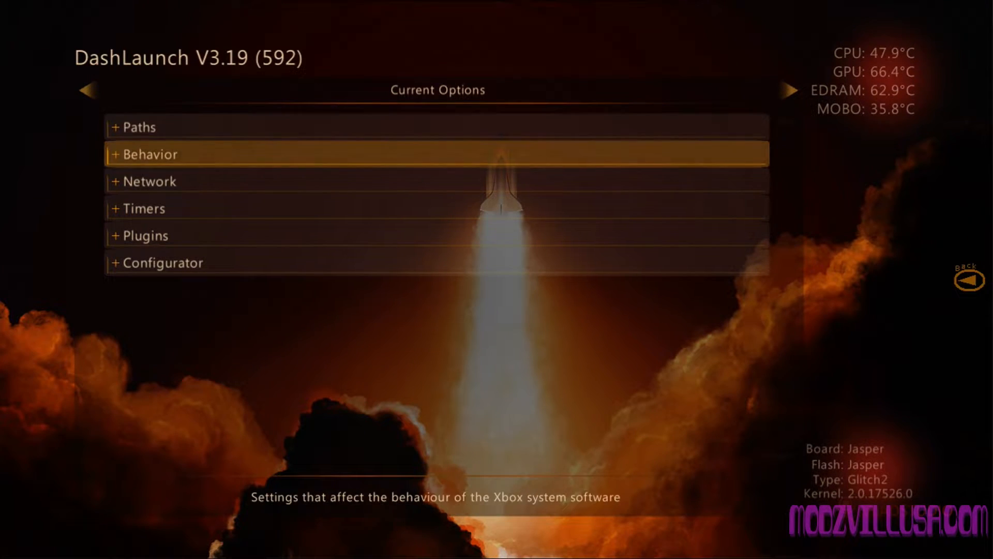
# - Expand the Behavior category in DashLaunch's Current Options and set noupdater to disabled
pyautogui.press('Return')
pyautogui.press('Down')
pyautogui.press('Down')
pyautogui.press('Down')
pyautogui.press('Down')
pyautogui.press('Down')
pyautogui.press('Down')
pyautogui.press('Down')
pyautogui.press('Down')
pyautogui.press('Down')
pyautogui.press('Down')
pyautogui.press('Down')
pyautogui.press('Down')
pyautogui.press('Down')
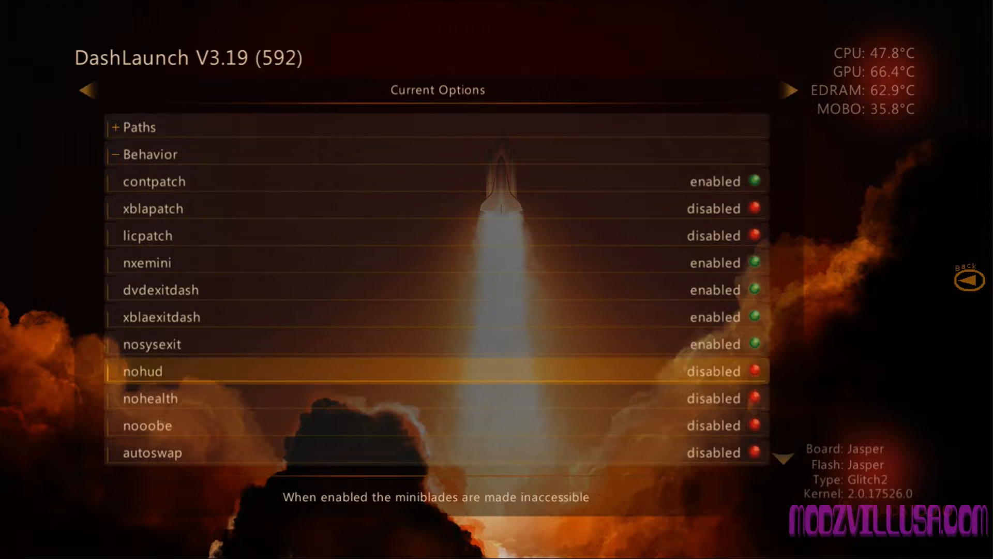
pyautogui.press('Down')
pyautogui.press('Down')
pyautogui.press('Down')
pyautogui.press('Down')
pyautogui.press('Down')
pyautogui.press('Down')
pyautogui.press('Down')
pyautogui.press('Down')
pyautogui.press('Down')
pyautogui.press('Down')
pyautogui.press('Down')
pyautogui.press('Down')
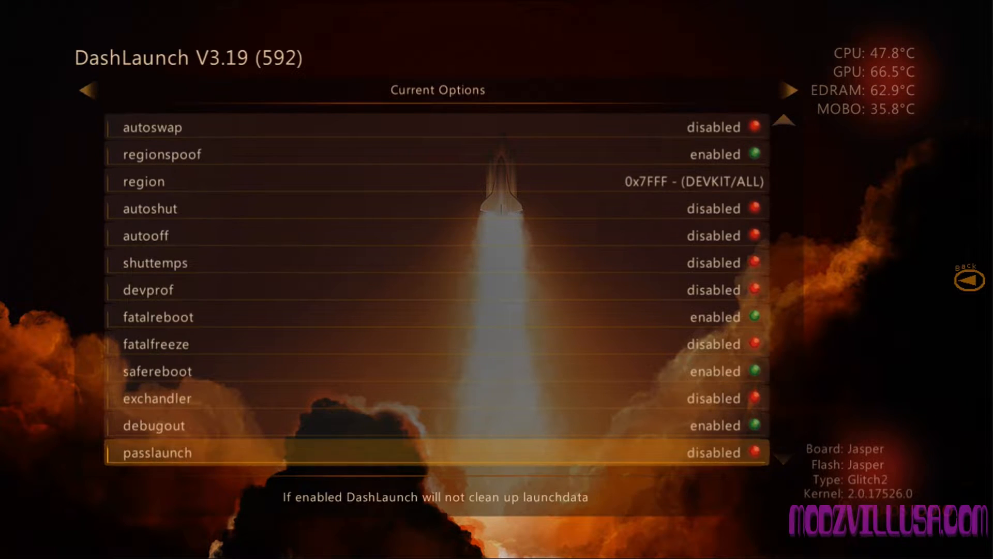
pyautogui.press('Up')
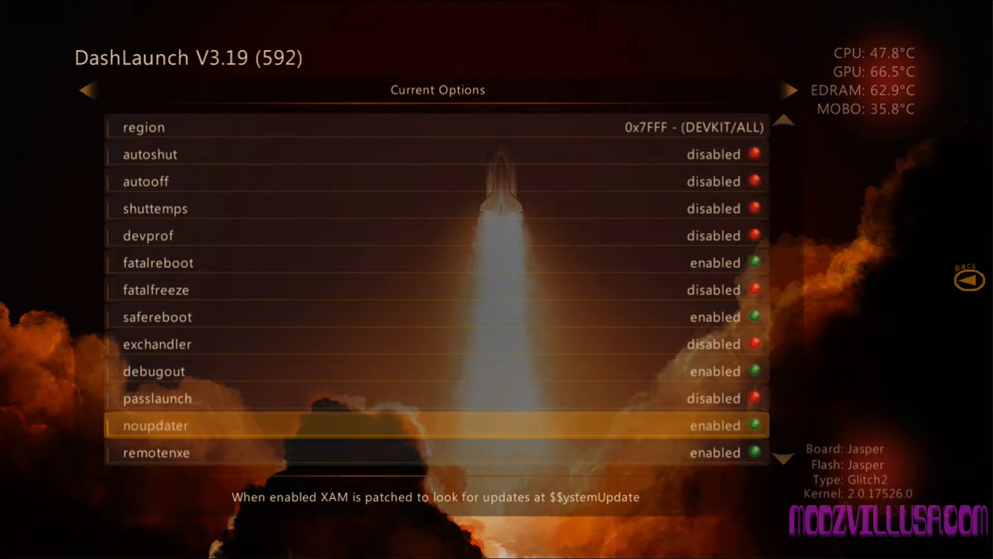
pyautogui.press('Return')
pyautogui.press('Down')
pyautogui.press('Down')
pyautogui.press('Down')
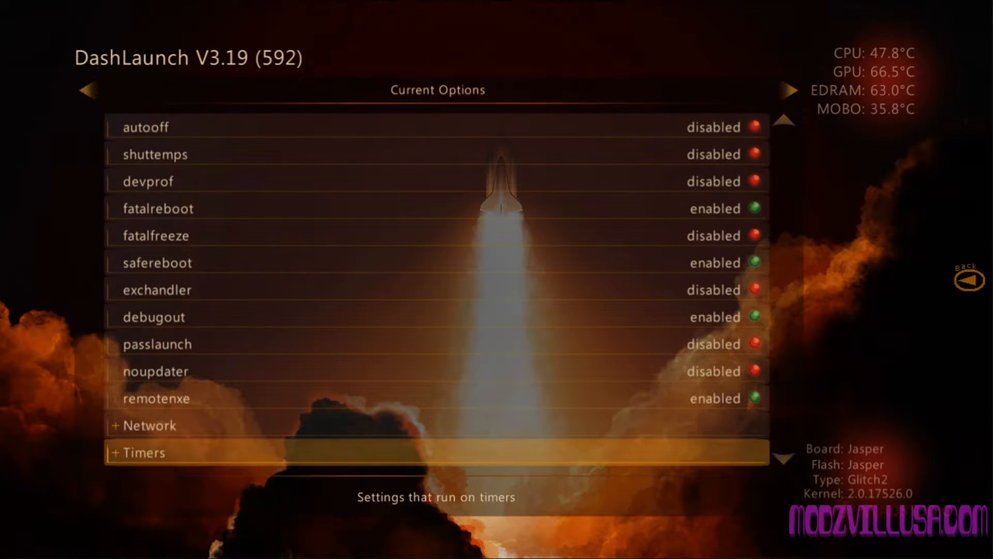
pyautogui.press('Up')
pyautogui.press('Up')
pyautogui.press('Up')
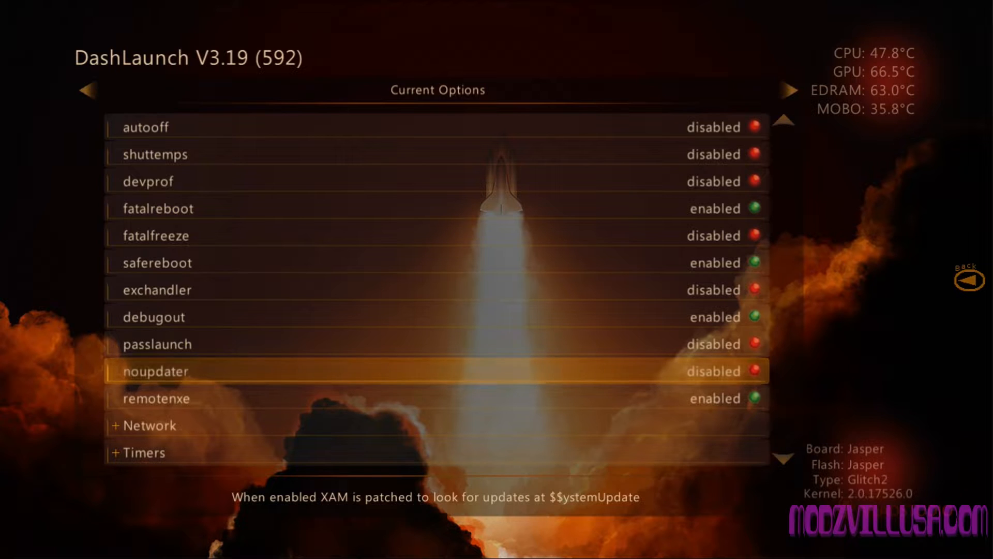
# - Go to the Save \ Load launch.ini page and save the changed options to launch.ini on Hdd
pyautogui.press('Right')
pyautogui.press('Down')
pyautogui.press('Down')
pyautogui.press('Down')
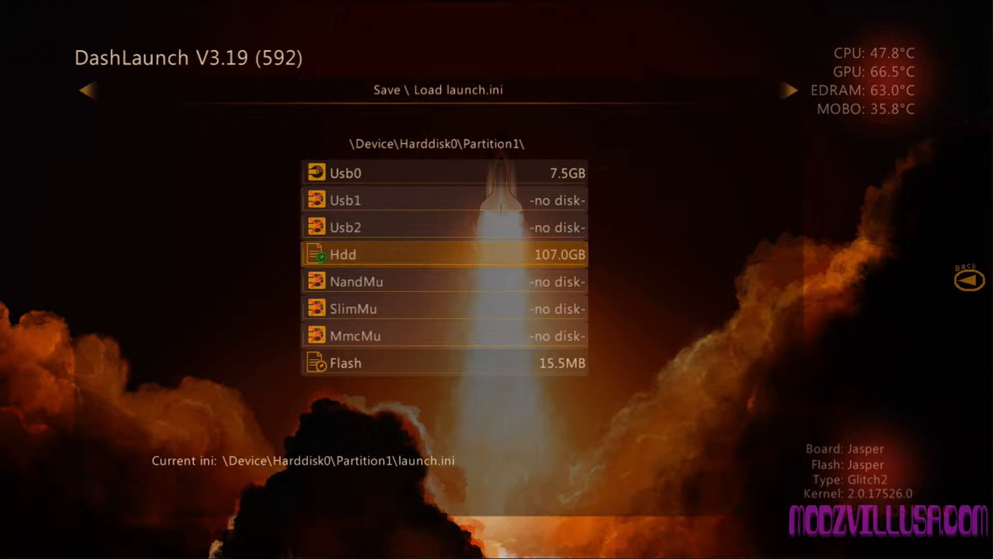
pyautogui.press('Return')
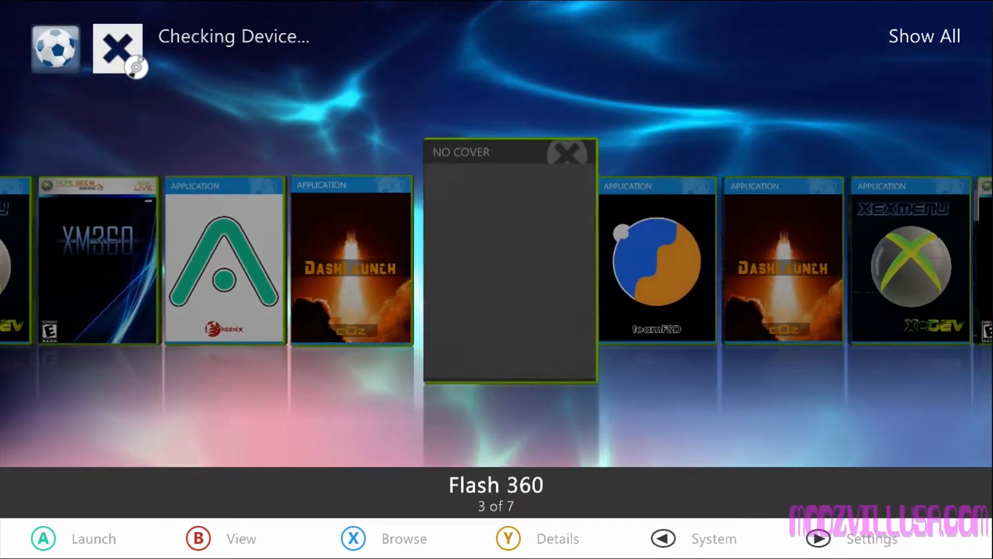
# - Find Freestyle 3 in the Aurora library and launch it
pyautogui.press('Left')
pyautogui.press('Right')
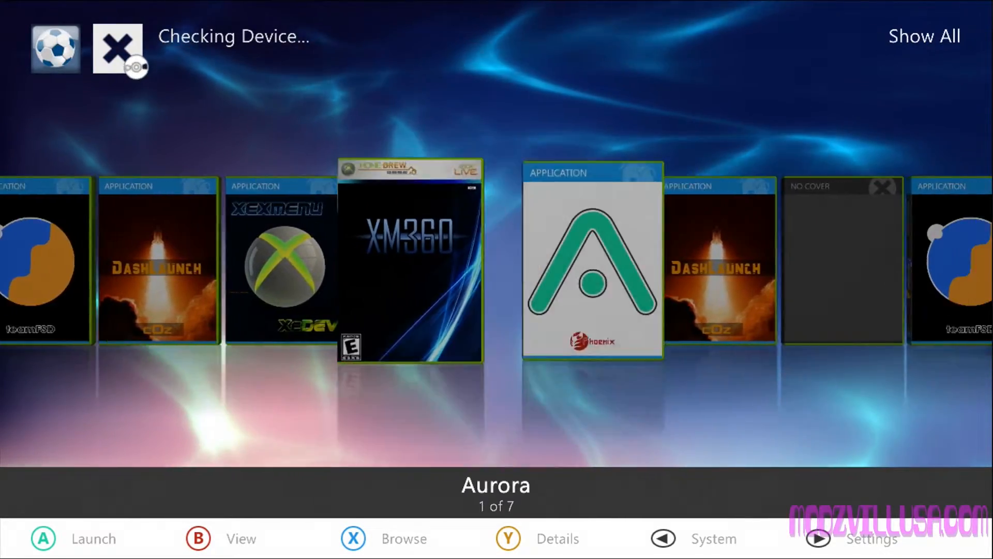
pyautogui.press('Right')
pyautogui.press('Right')
pyautogui.press('Right')
pyautogui.press('Right')
pyautogui.press('Right')
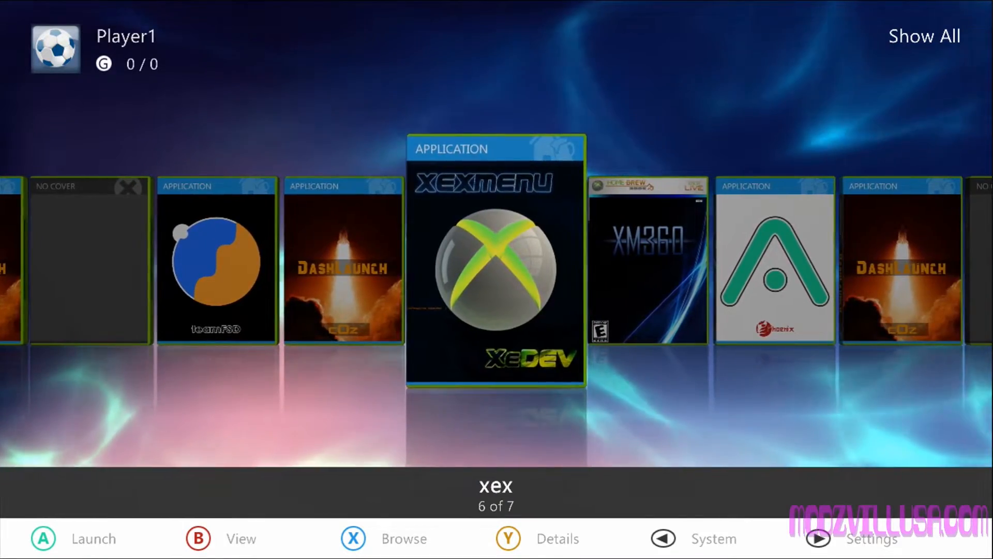
pyautogui.press('Right')
pyautogui.press('Right')
pyautogui.press('Right')
pyautogui.press('Right')
pyautogui.press('Right')
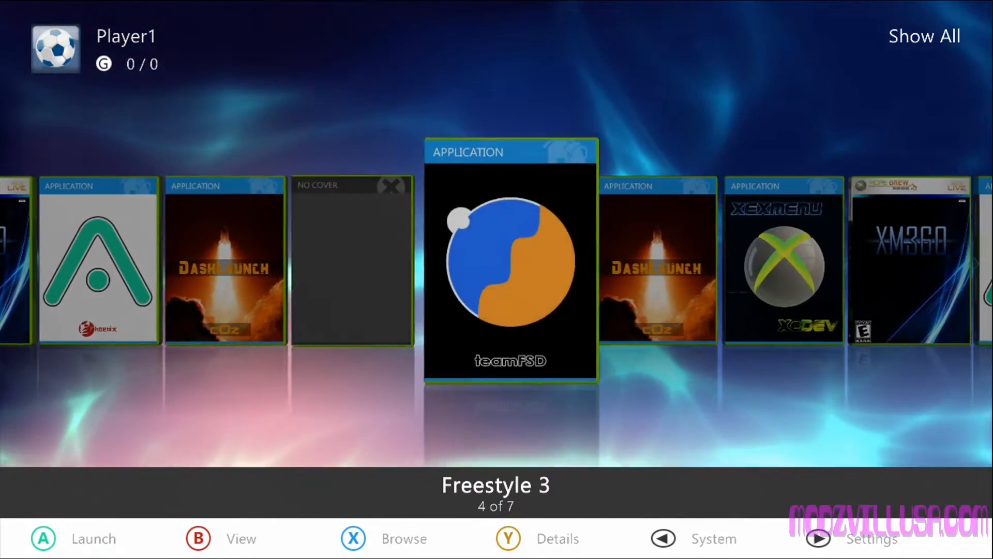
pyautogui.press('Return')
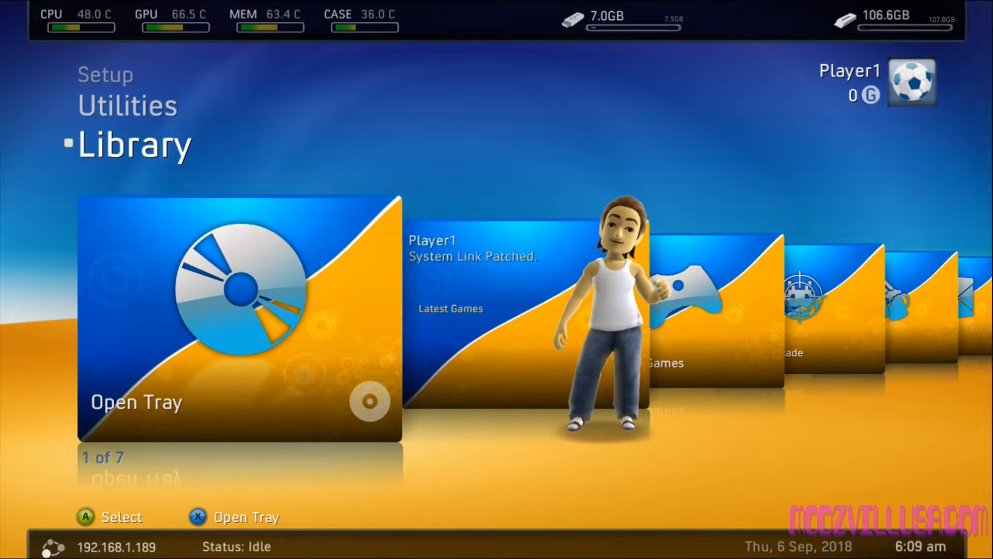
# - Look through Freestyle's Library section and examine the avatar on the player profile tile
pyautogui.press('Up')
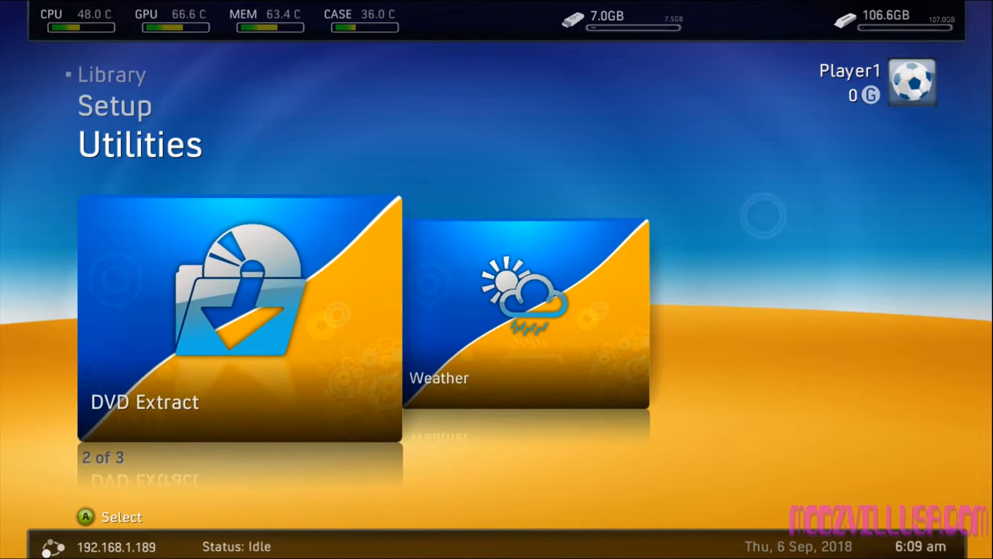
pyautogui.press('Down')
pyautogui.press('Right')
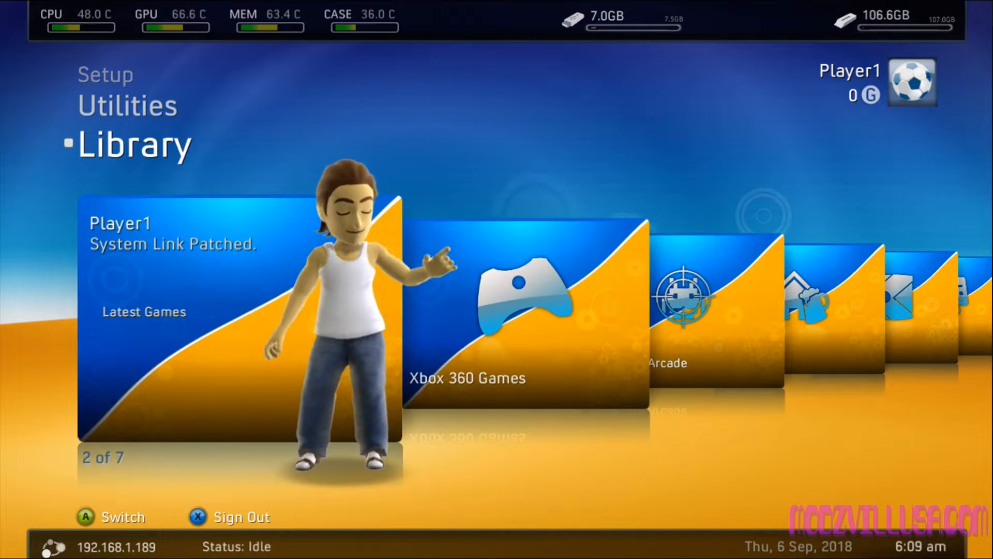
pyautogui.press('Right')
pyautogui.press('Left')
pyautogui.press('Left')
pyautogui.press('Right')
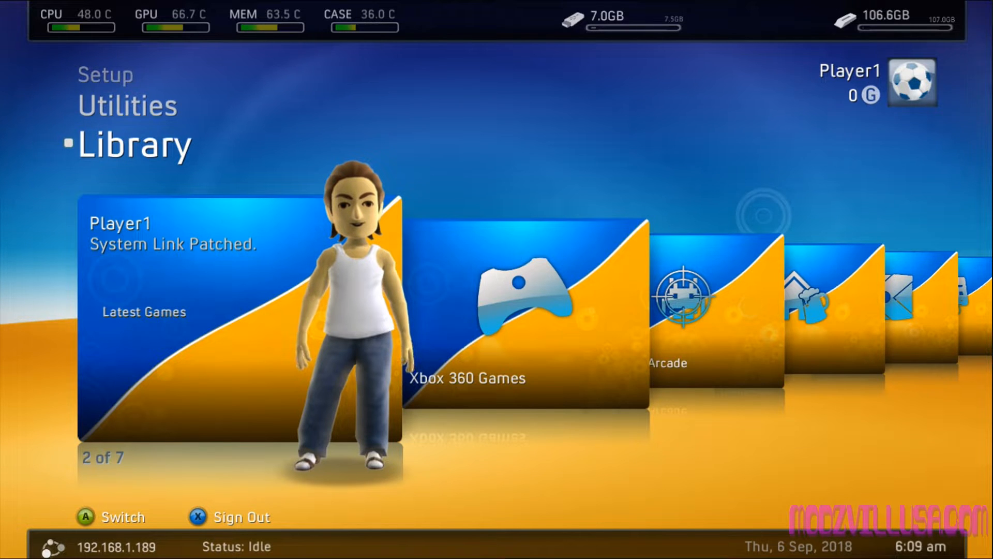
pyautogui.press('Left')
pyautogui.press('Right')
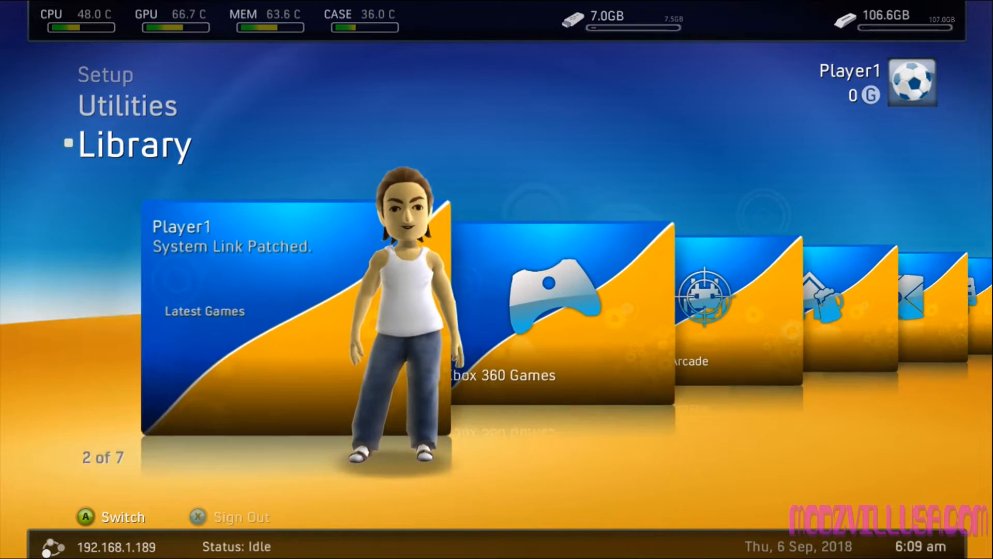
pyautogui.press('Left')
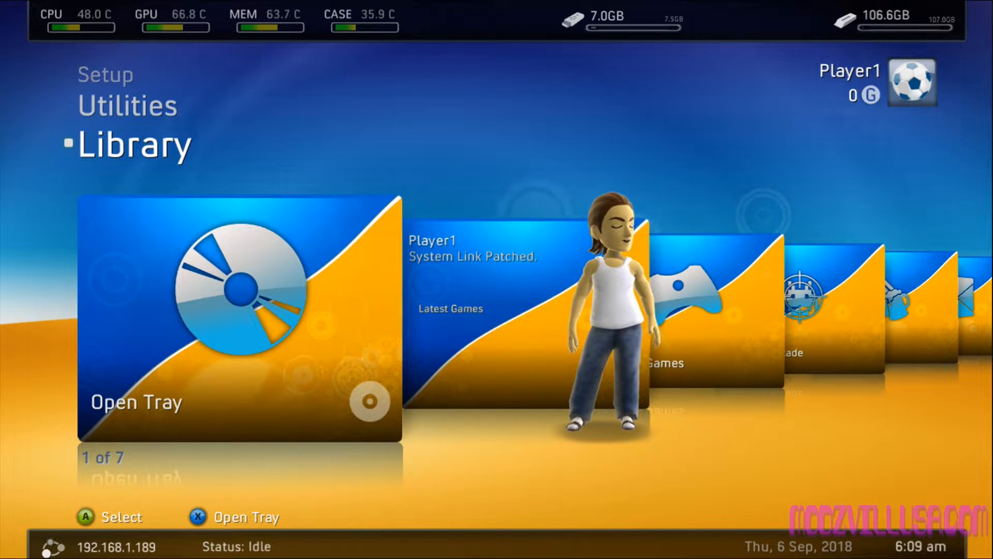
pyautogui.press('Home')
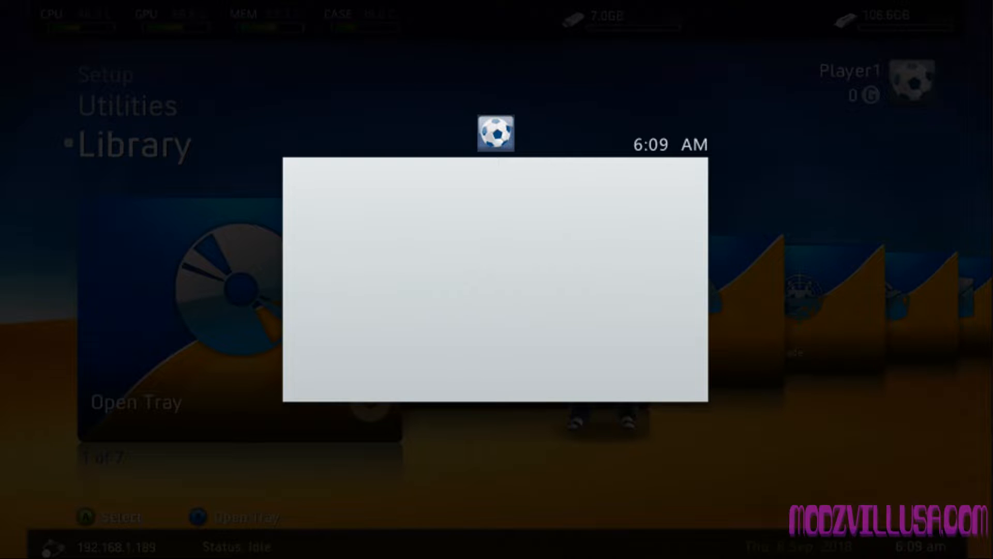
pyautogui.press('Escape')
# - Open the File Manager from Freestyle's Utilities, look over its Game:, Hdd1: and Usb0: root folders, and close it
pyautogui.press('Down')
pyautogui.press('Down')
pyautogui.press('Down')
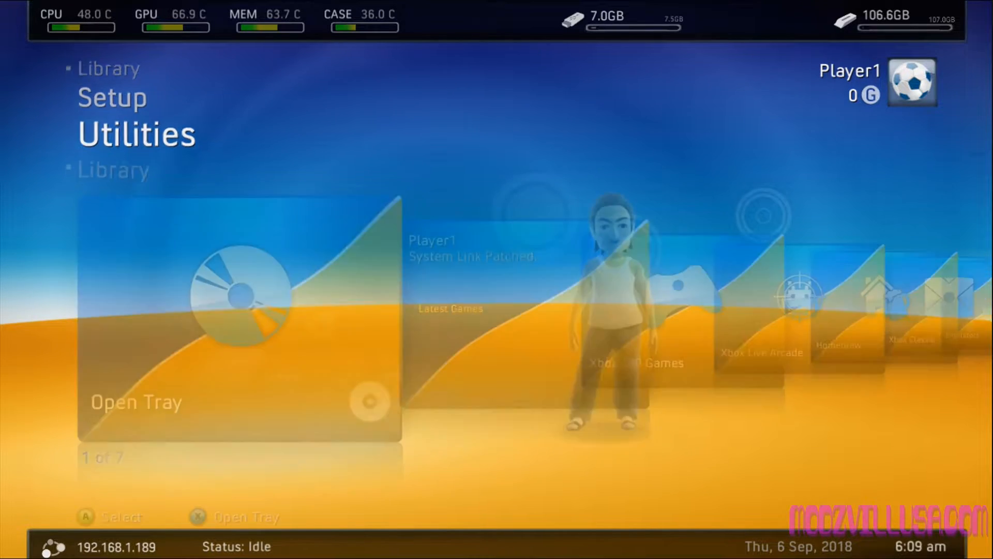
pyautogui.press('Up')
pyautogui.press('Right')
pyautogui.press('Left')
pyautogui.press('Return')
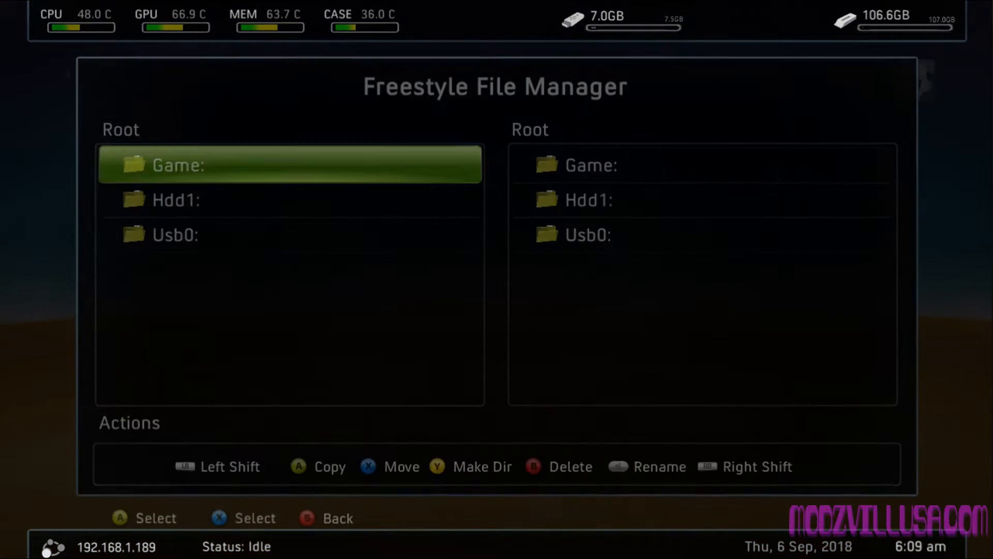
pyautogui.press('Down')
pyautogui.press('Up')
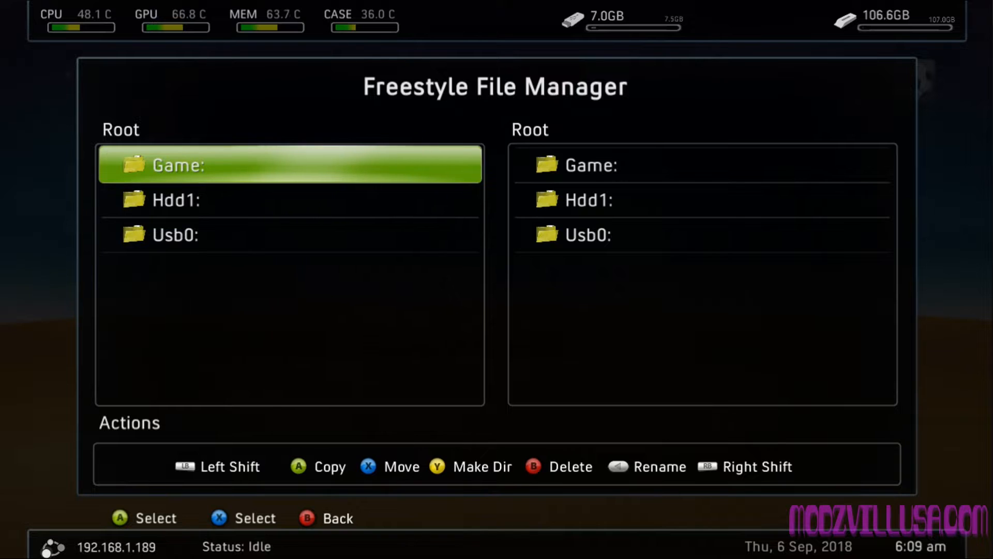
pyautogui.press('Down')
pyautogui.press('Down')
pyautogui.press('Up')
pyautogui.press('Up')
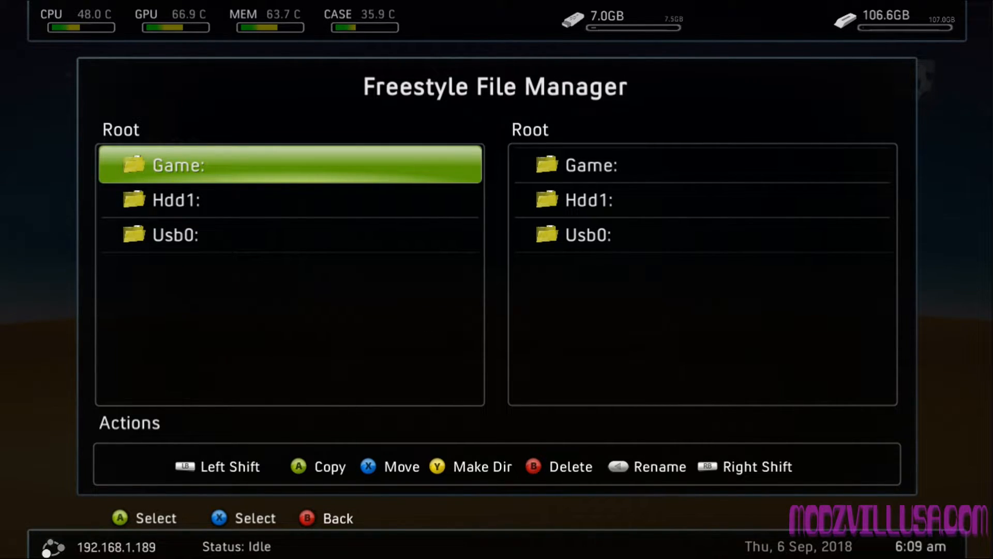
pyautogui.press('Escape')
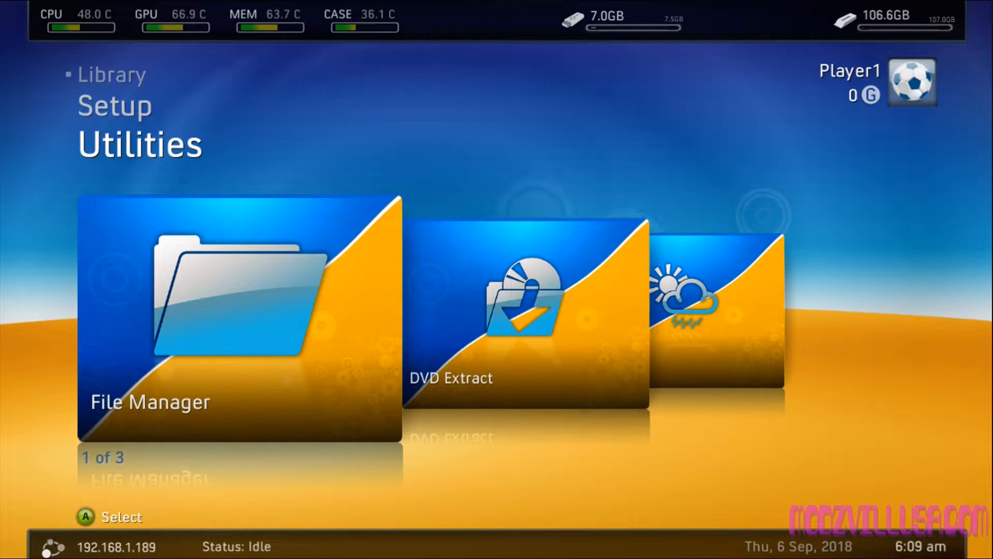
pyautogui.press('Return')
pyautogui.press('Escape')
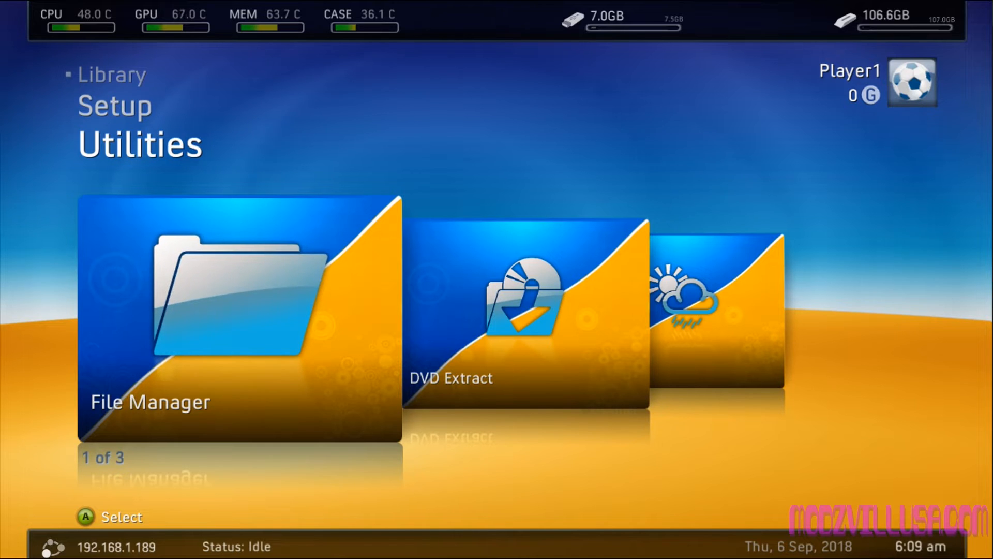
# - Try to open System Settings from the Settings section of the Xbox Guide
pyautogui.press('Home')
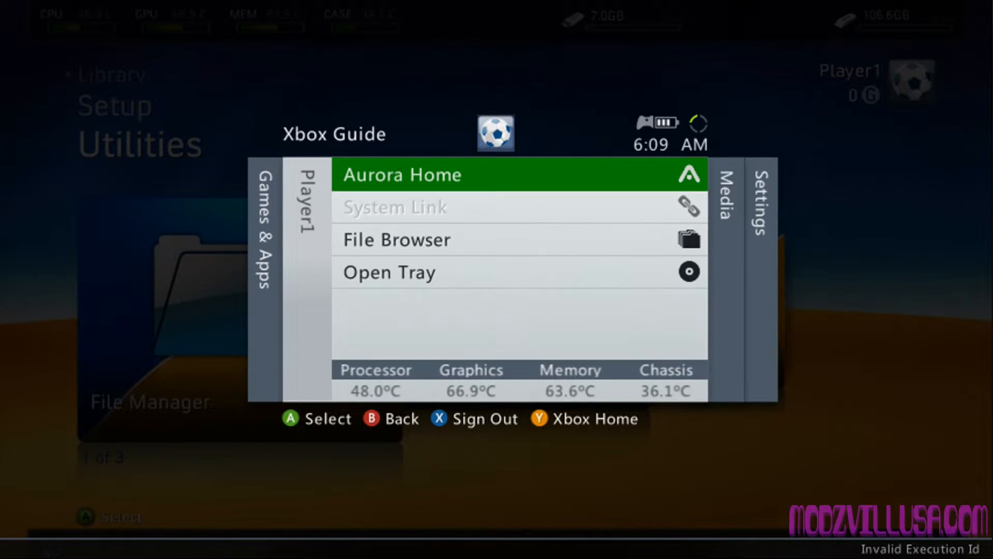
pyautogui.press('Right')
pyautogui.press('Right')
pyautogui.press('Down')
pyautogui.press('Down')
pyautogui.press('Down')
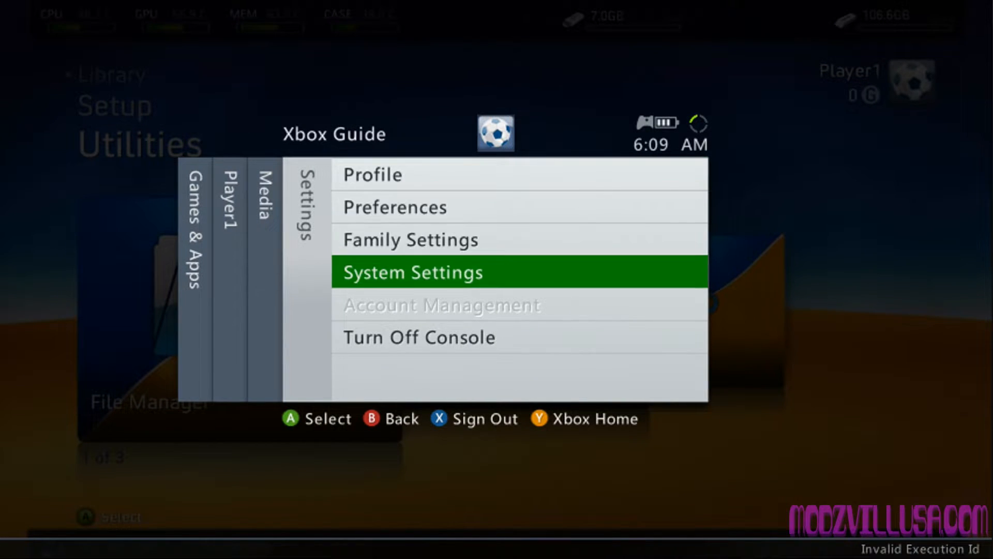
pyautogui.press('Return')
pyautogui.press('Up')
pyautogui.press('Return')
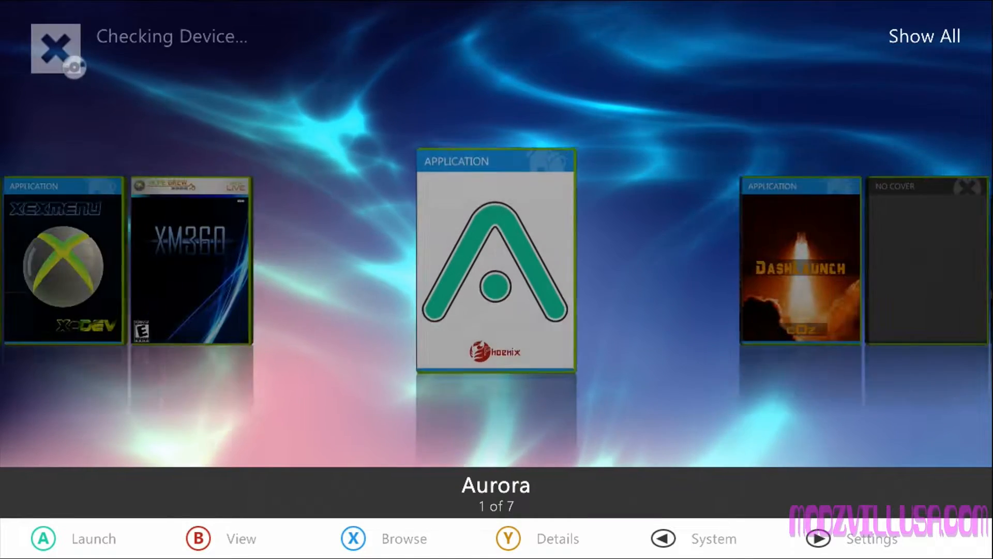
# - Open Aurora's System tools and start the File Manager from there
pyautogui.press('BackSpace')
pyautogui.press('Down')
pyautogui.press('Down')
pyautogui.press('Down')
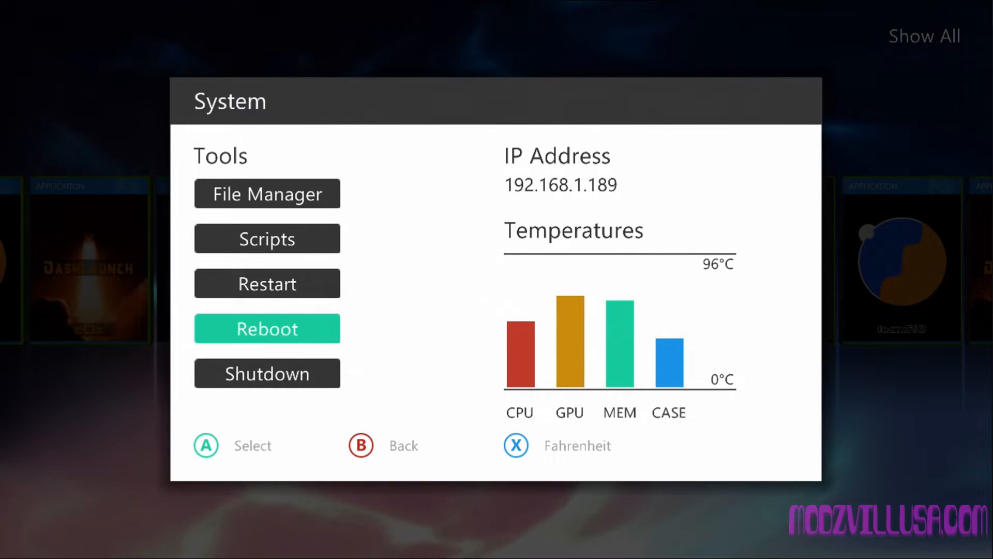
pyautogui.press('Up')
pyautogui.press('Up')
pyautogui.press('Up')
pyautogui.press('Return')
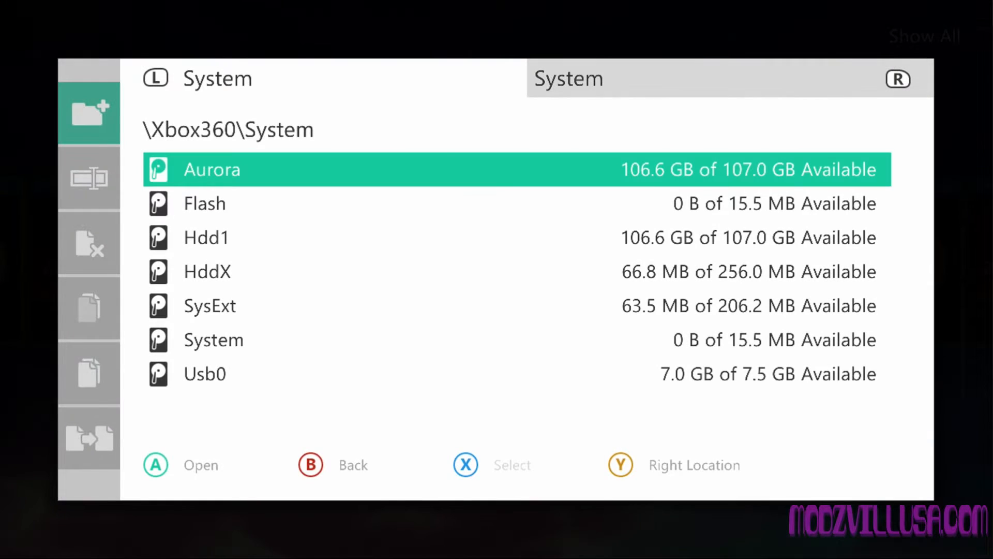
# - Open the Flash device in the File Manager and launch dash.xex
pyautogui.press('Down')
pyautogui.press('Down')
pyautogui.press('Up')
pyautogui.press('Return')
pyautogui.press('Down')
pyautogui.press('Down')
pyautogui.press('Down')
pyautogui.press('Down')
pyautogui.press('Down')
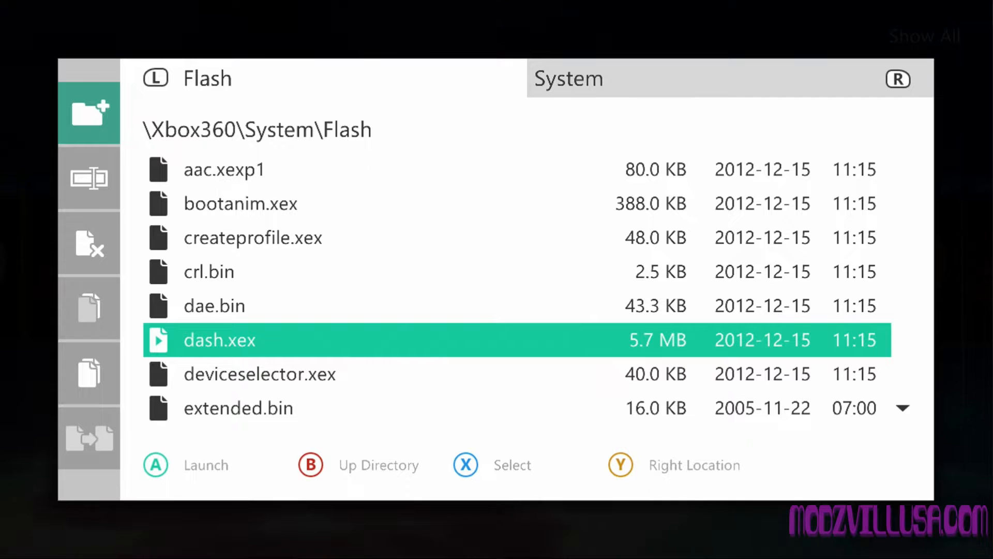
pyautogui.press('Return')
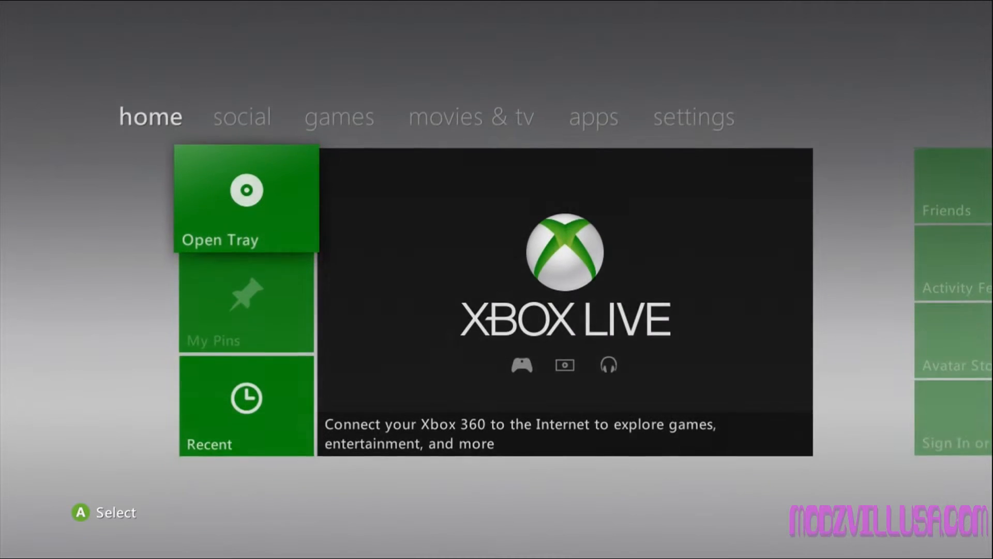
# - Go to the settings section of the Xbox dashboard and open Console Settings under System
pyautogui.press('Right')
pyautogui.press('Right')
pyautogui.press('Right')
pyautogui.press('Right')
pyautogui.press('Right')
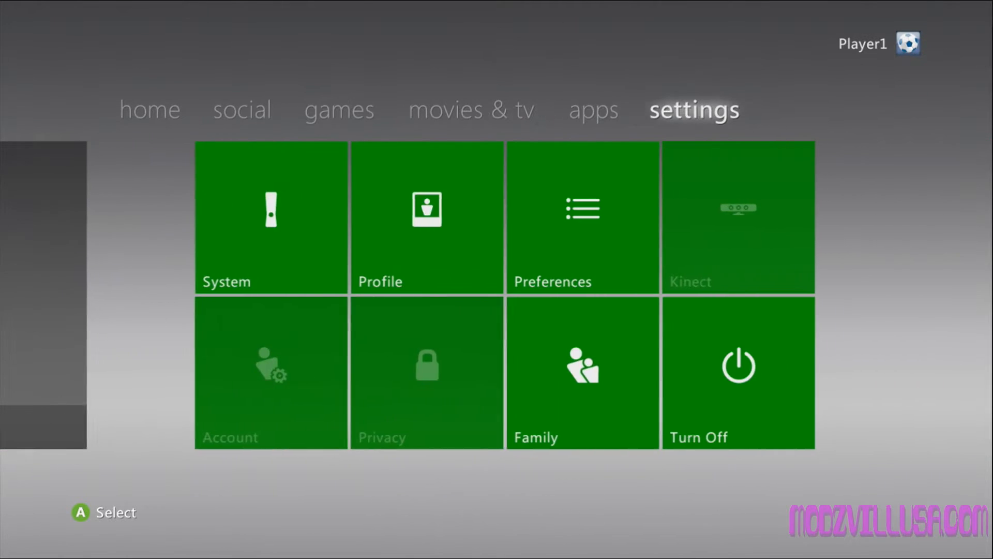
pyautogui.press('Return')
pyautogui.press('Down')
# - Select System Info in Console Settings to check the console's dashboard version
pyautogui.press('Down')
pyautogui.press('Up')
pyautogui.press('Up')
pyautogui.press('Return')
pyautogui.press('Down')
pyautogui.press('Down')
pyautogui.press('Down')
pyautogui.press('Down')
pyautogui.press('Down')
pyautogui.press('Up')
pyautogui.press('Up')
pyautogui.press('Down')
pyautogui.press('Up')
pyautogui.press('Down')
pyautogui.press('Down')
pyautogui.press('Down')
pyautogui.press('Down')
pyautogui.press('Down')
pyautogui.press('Down')
pyautogui.press('Down')
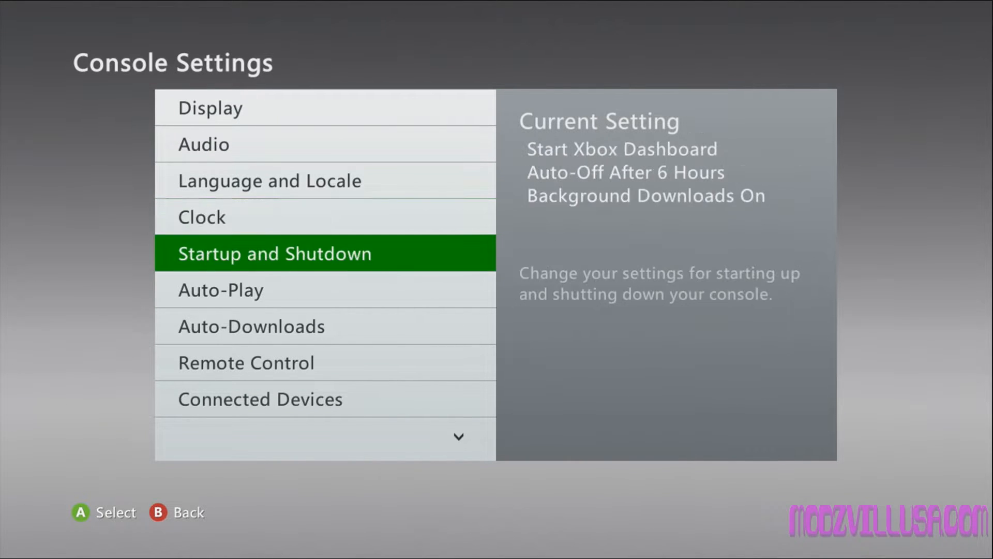
pyautogui.press('Up')
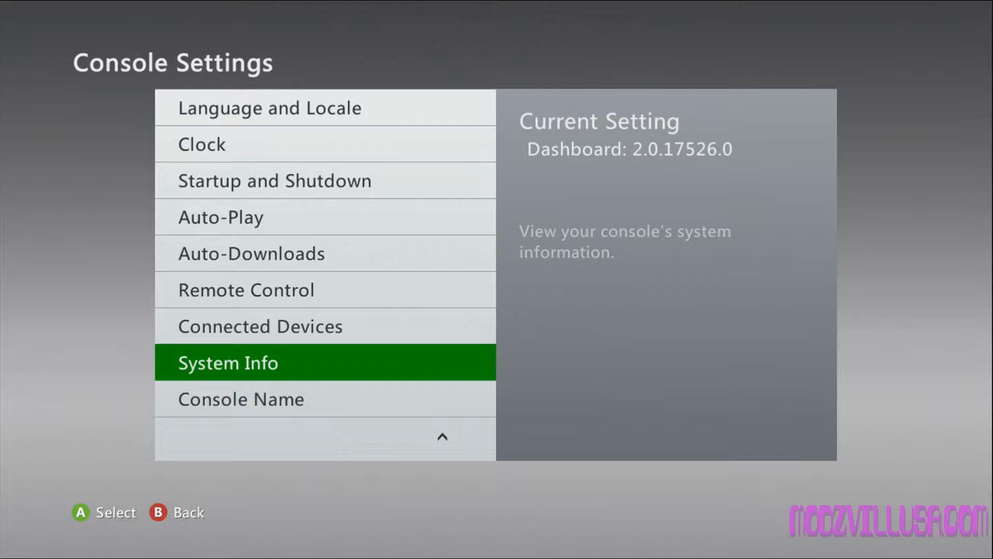
# - Leave Console Settings and the System settings, and go to the games section of the Xbox dashboard
pyautogui.press('Escape')
pyautogui.press('Escape')
pyautogui.press('Left')
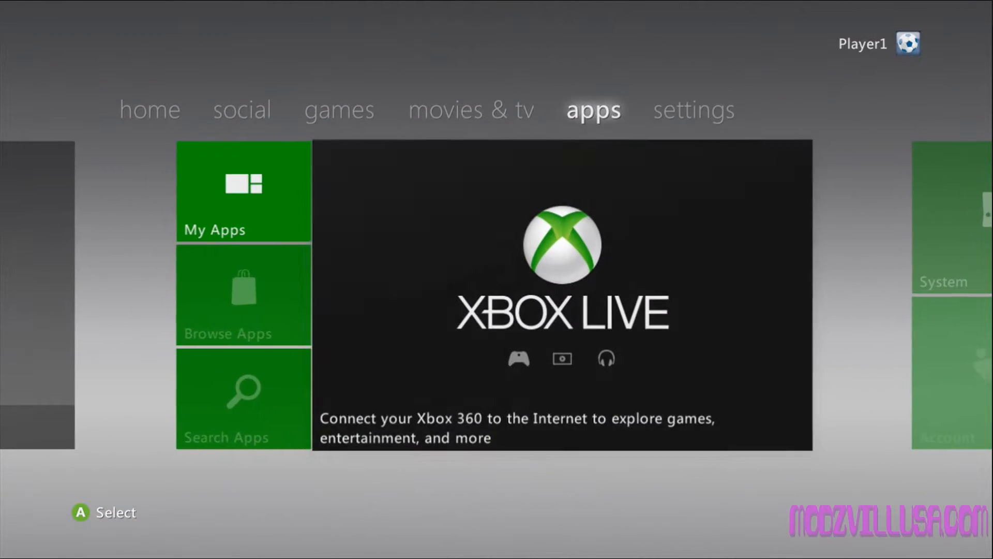
pyautogui.press('Left')
# - View the avatar in the dashboard's social section and leave through My Games to Aurora
pyautogui.press('Left')
pyautogui.press('Left')
pyautogui.press('Right')
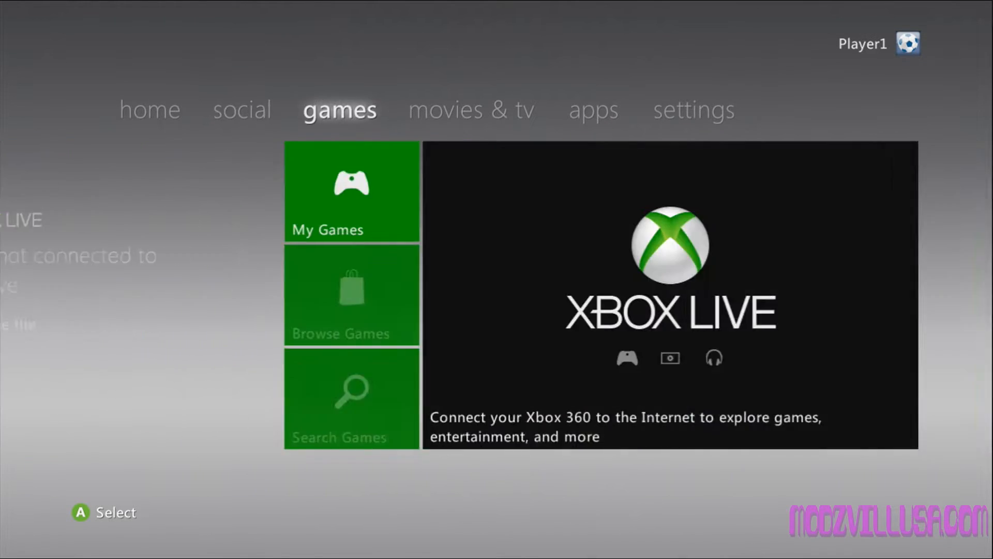
pyautogui.press('Left')
pyautogui.press('Left')
pyautogui.press('Right')
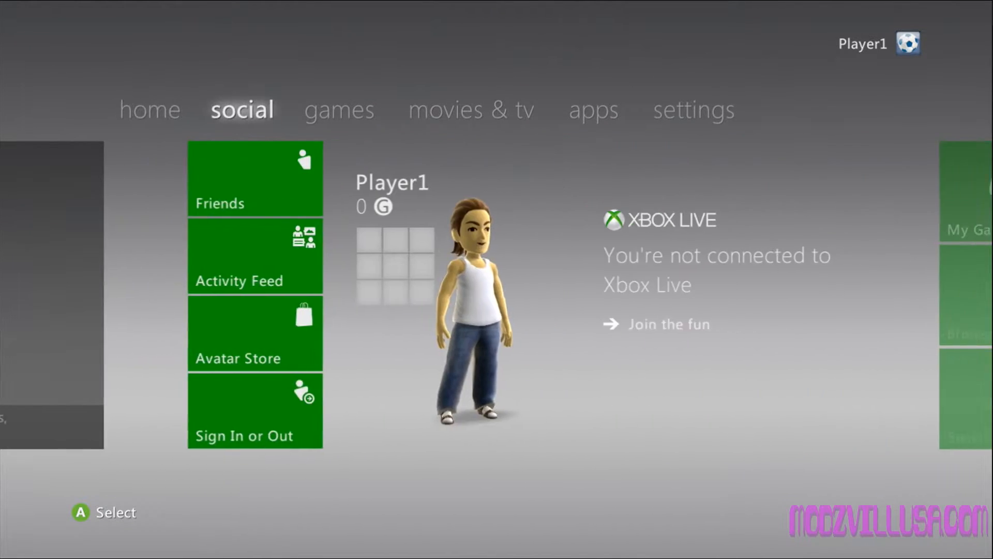
pyautogui.press('Right')
pyautogui.press('Return')
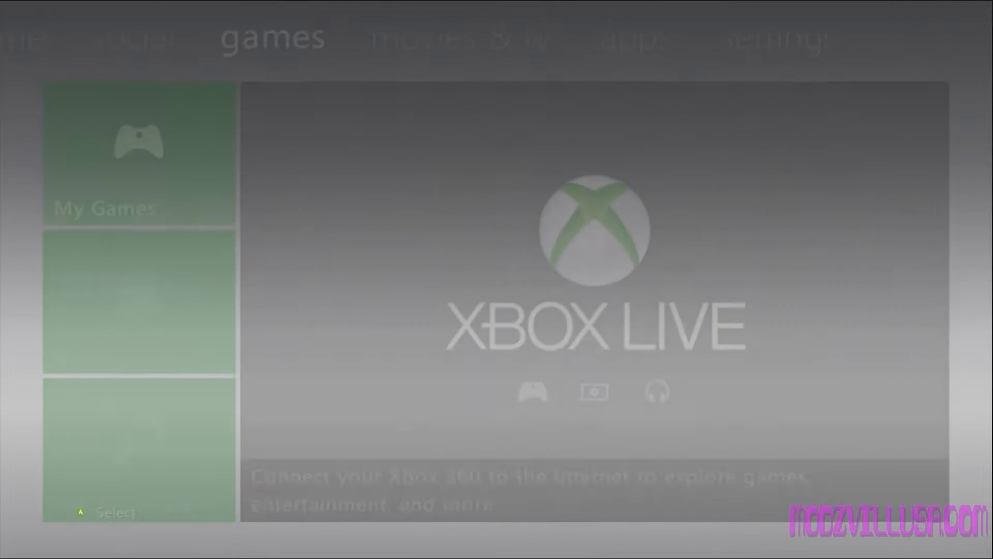
pyautogui.press('Return')
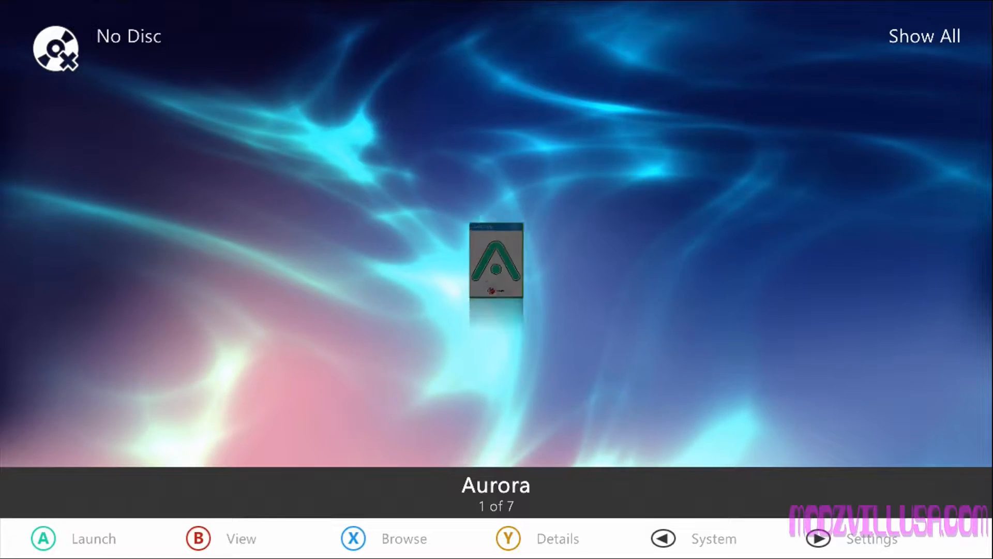
# - Launch Flash 360 from the Aurora library and dump the console's NAND with Rawdump v1
pyautogui.press('Left')
pyautogui.press('Left')
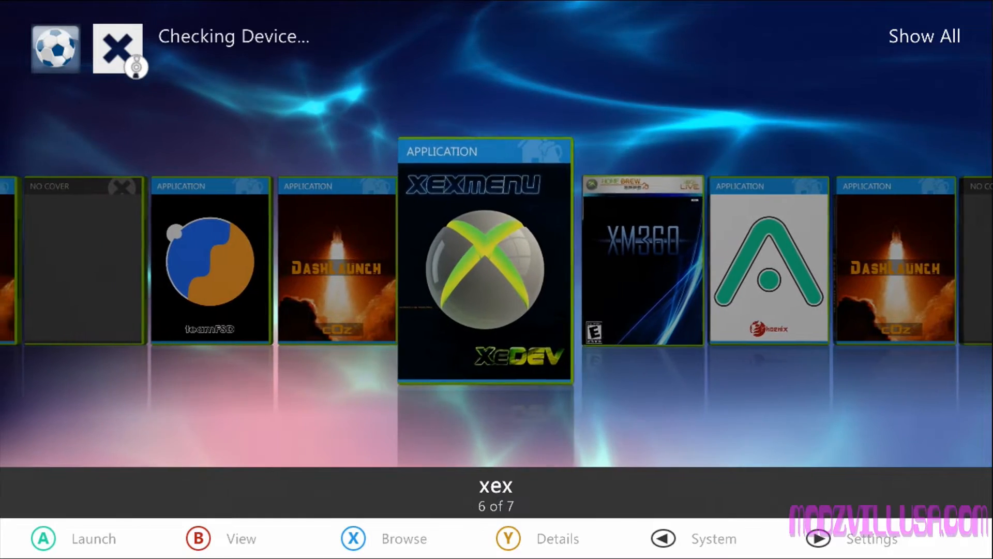
pyautogui.press('Left')
pyautogui.press('Left')
pyautogui.press('Left')
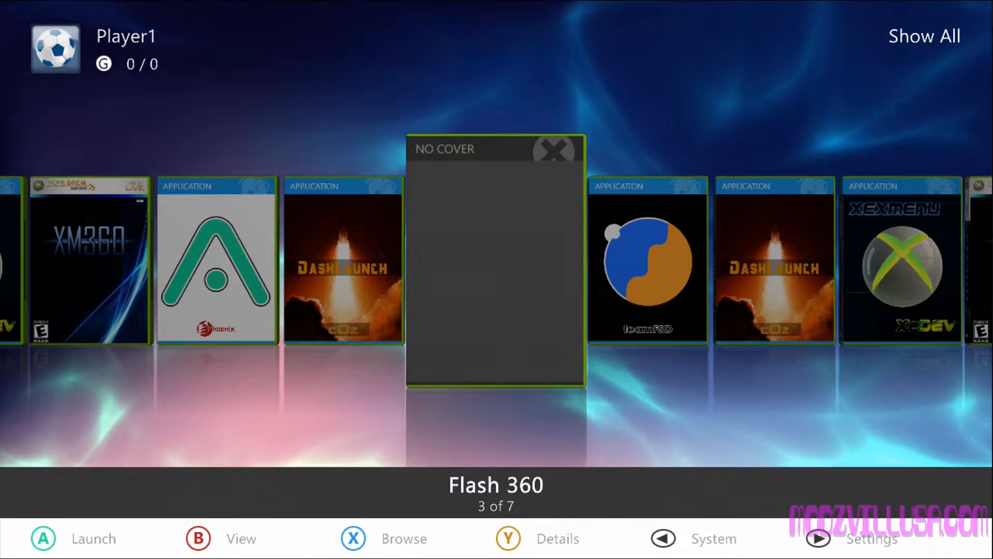
pyautogui.press('Return')
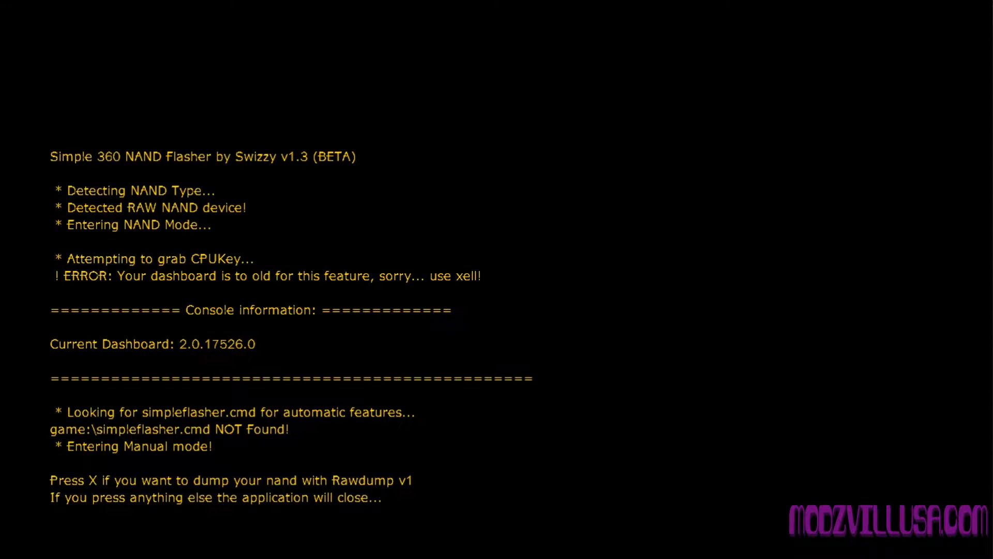
pyautogui.press('x')
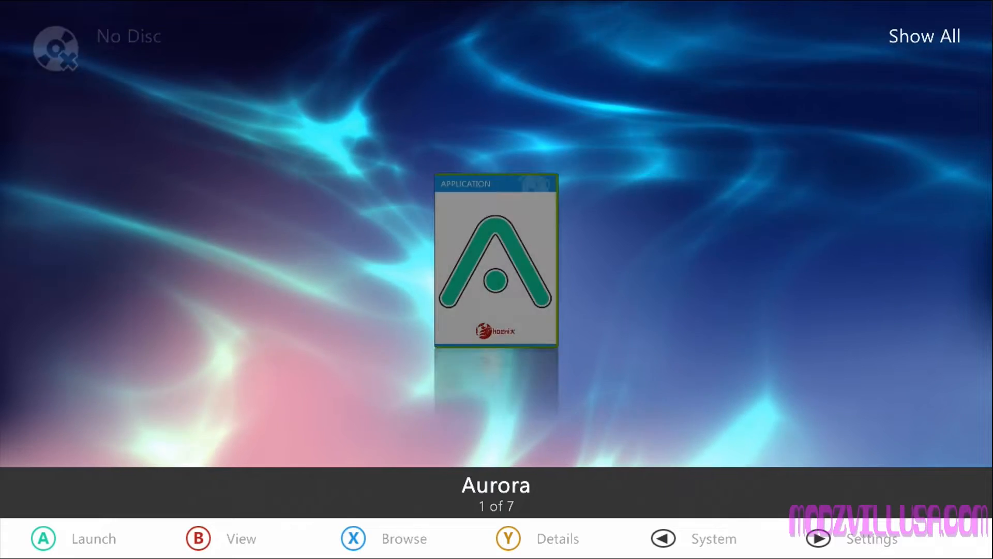
# - Open the File Manager from Aurora's System tools
pyautogui.press('Left')
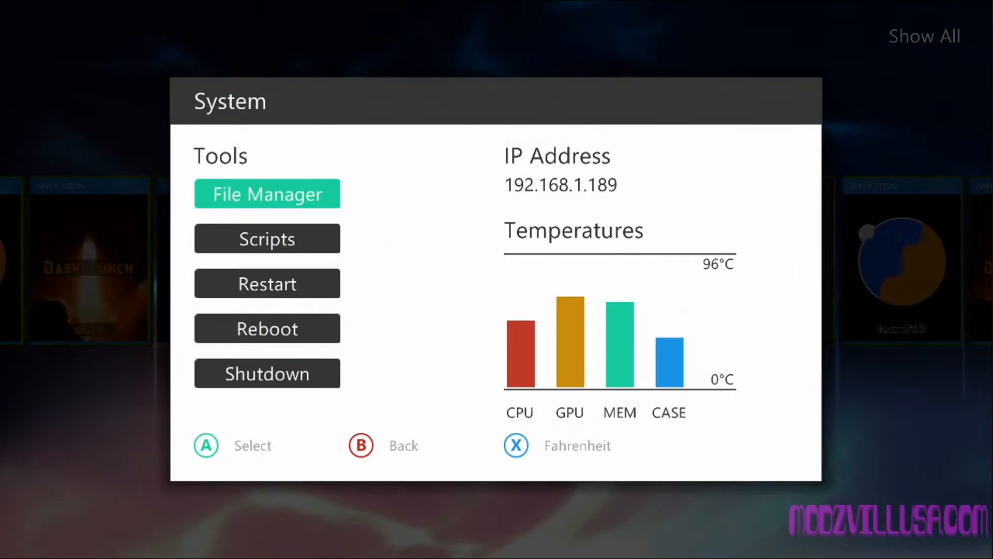
pyautogui.press('Down')
pyautogui.press('Up')
pyautogui.press('Return')
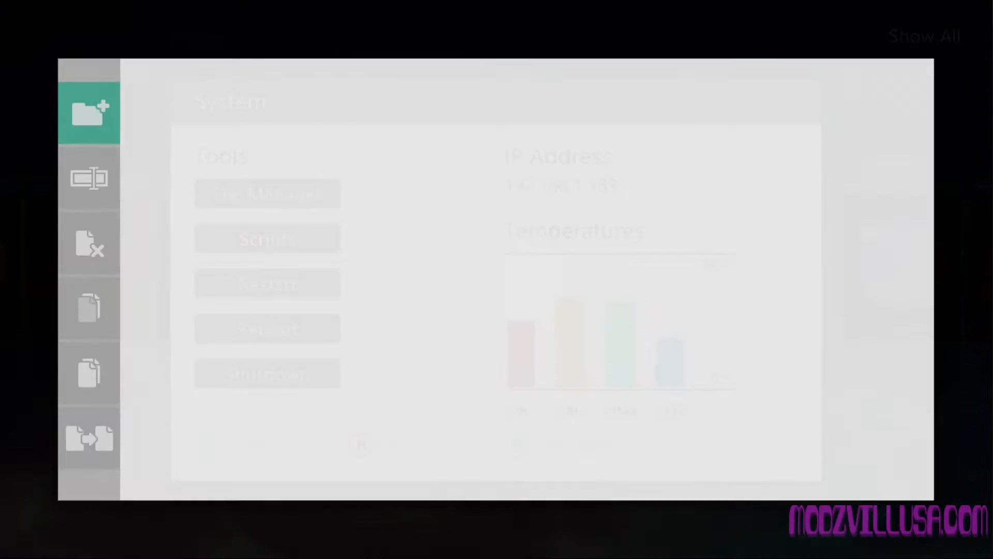
# - Open the Hdd1 device in the File Manager
pyautogui.press('Down')
pyautogui.press('Down')
pyautogui.press('Down')
pyautogui.press('Down')
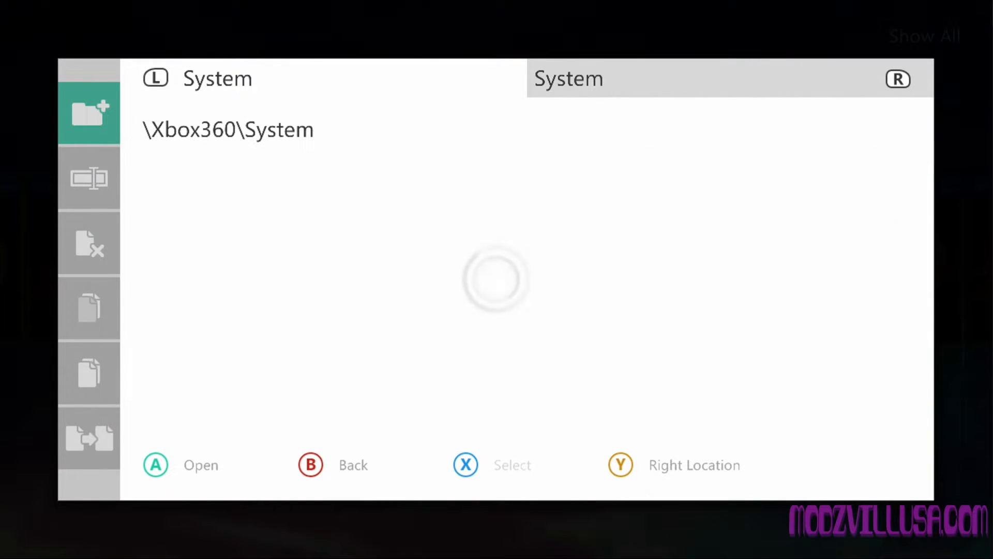
pyautogui.press('Up')
pyautogui.press('Up')
pyautogui.press('Down')
pyautogui.press('Down')
pyautogui.press('Up')
pyautogui.press('Up')
pyautogui.press('Return')
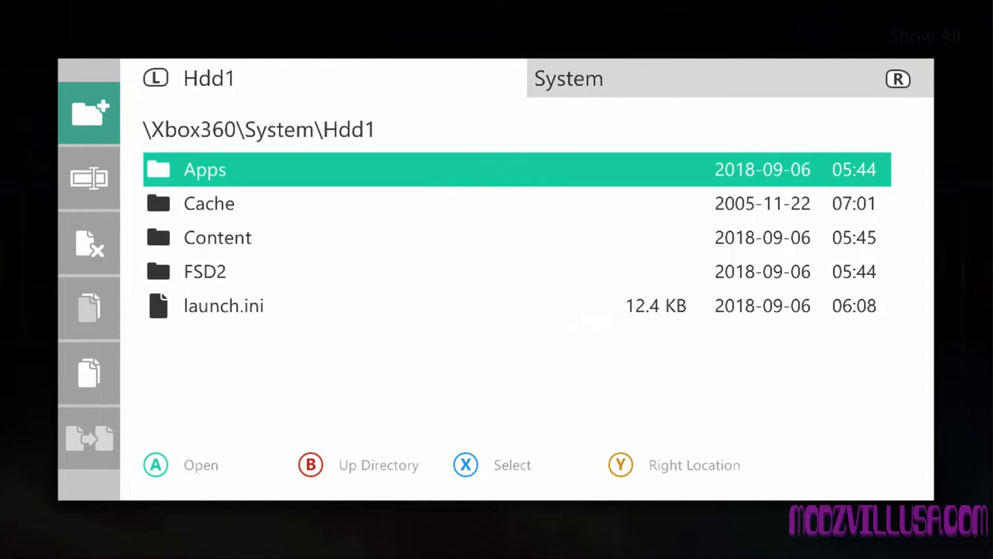
# - Open the Flash 360 folder inside Apps and go to flashdmp.bin
pyautogui.press('Return')
pyautogui.press('Down')
pyautogui.press('Down')
pyautogui.press('Down')
pyautogui.press('Up')
pyautogui.press('Return')
pyautogui.press('Down')
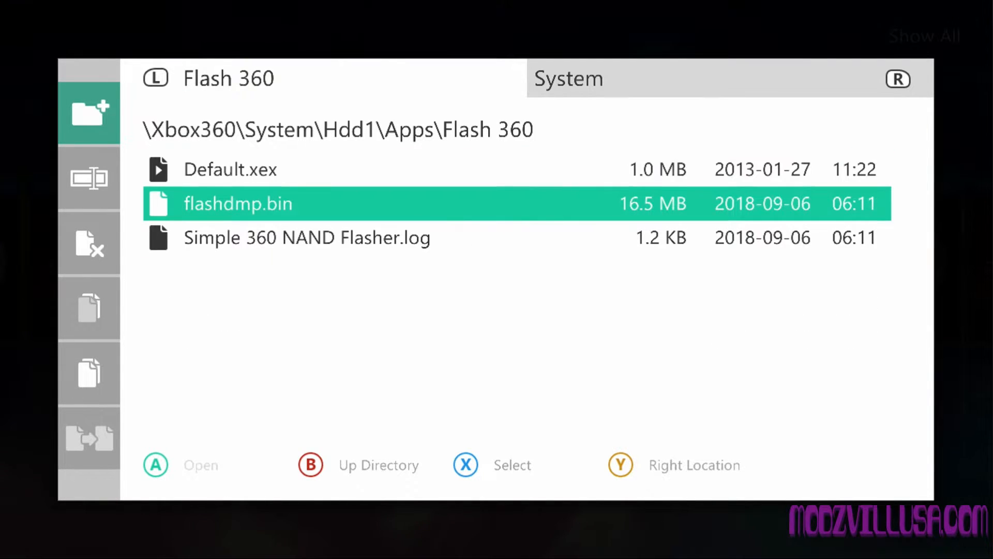
# - Mark flashdmp.bin and queue it for copying
pyautogui.press('x')
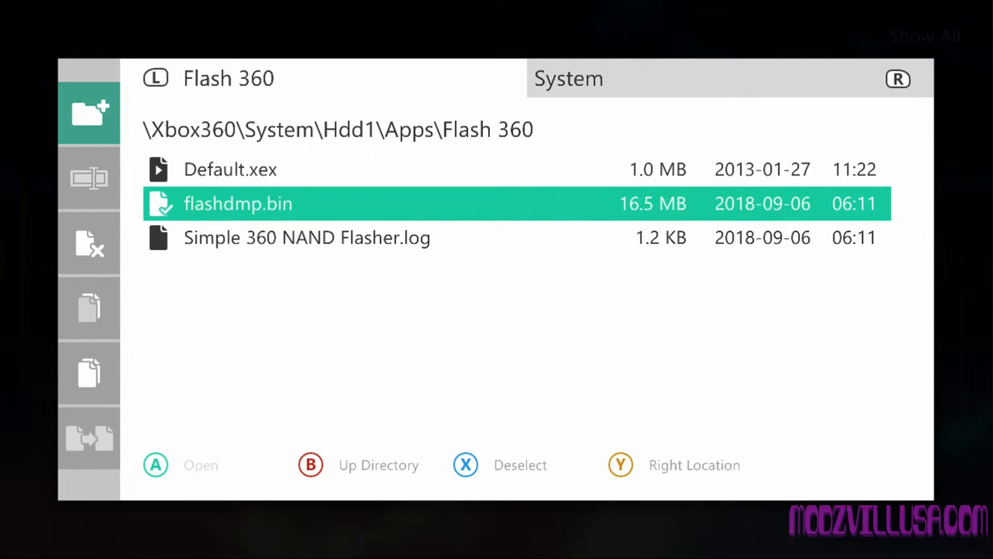
pyautogui.press('Left')
pyautogui.press('Down')
pyautogui.press('Down')
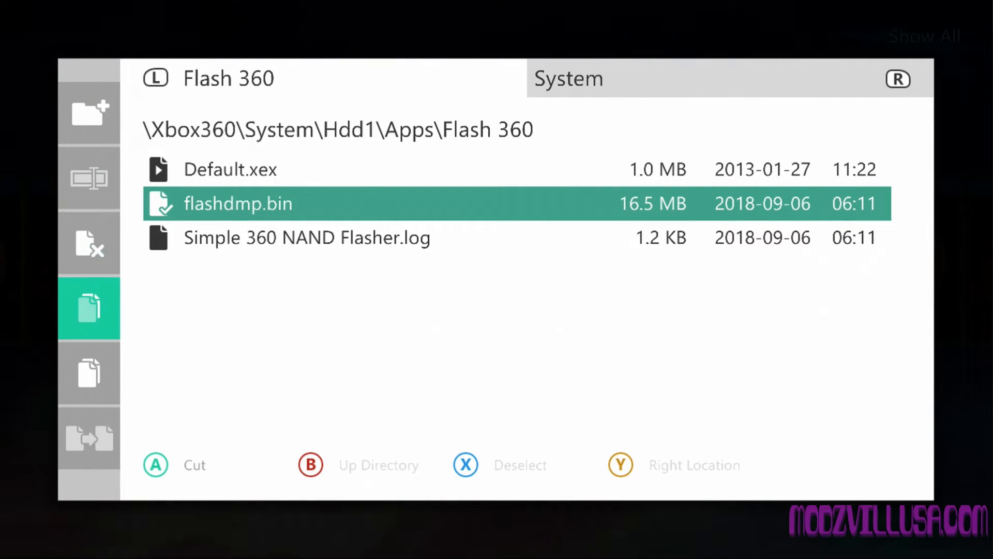
pyautogui.press('a')
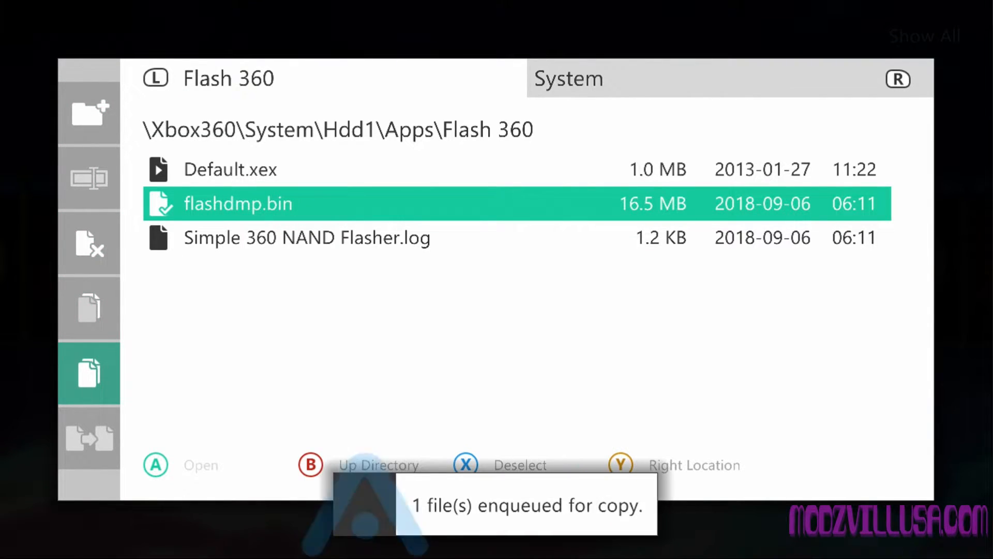
# - Open Usb0 as the second location and paste the copied flashdmp.bin into its root
pyautogui.press('y')
pyautogui.press('Down')
pyautogui.press('Down')
pyautogui.press('Down')
pyautogui.press('Down')
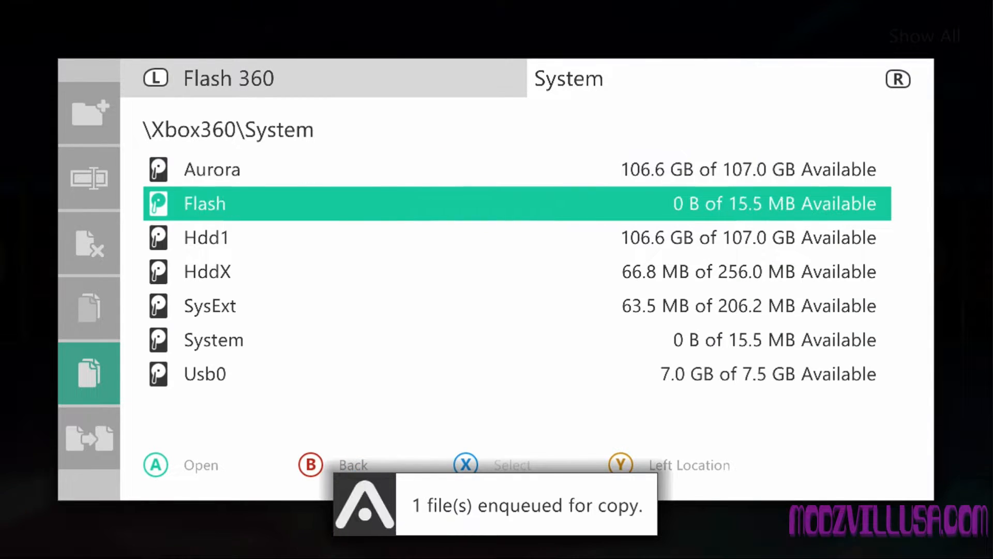
pyautogui.press('Down')
pyautogui.press('Down')
pyautogui.press('a')
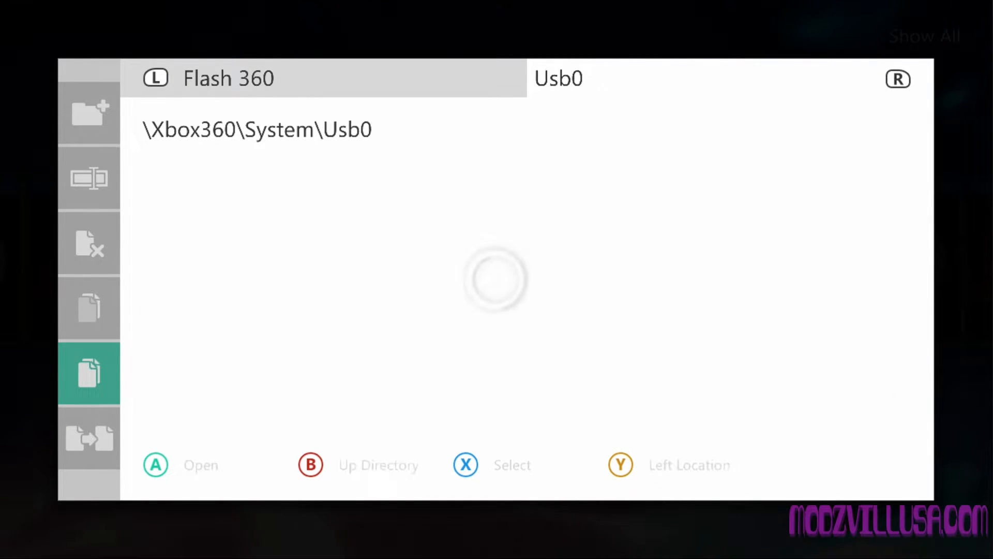
pyautogui.press('Left')
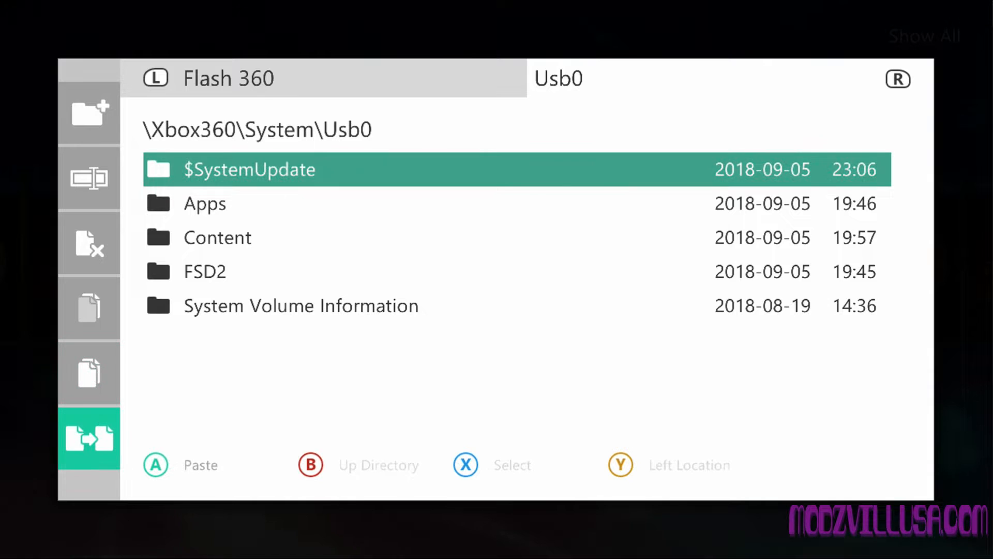
pyautogui.press('a')
pyautogui.press('Return')
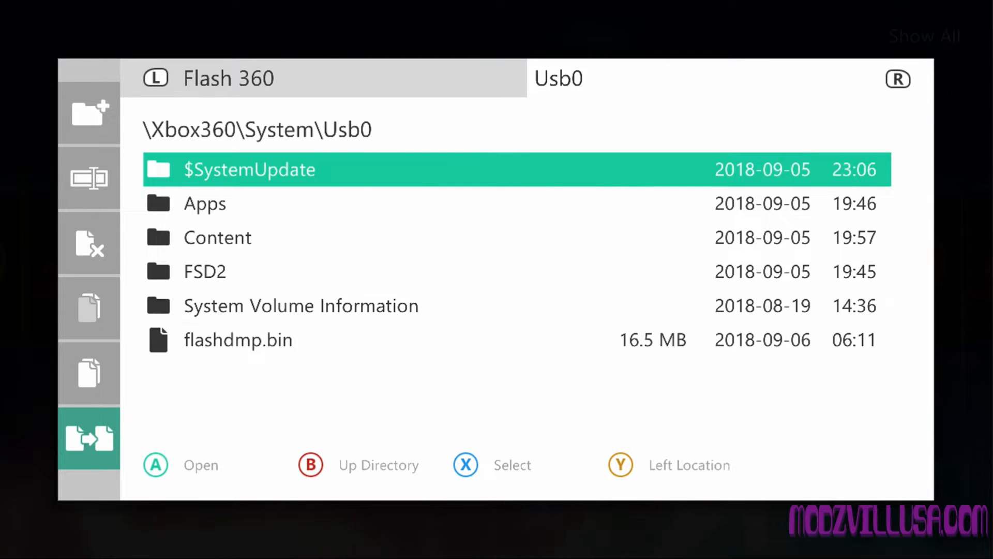
# - Close the File Manager and launch Dashlaunch from the Aurora library
pyautogui.press('Escape')
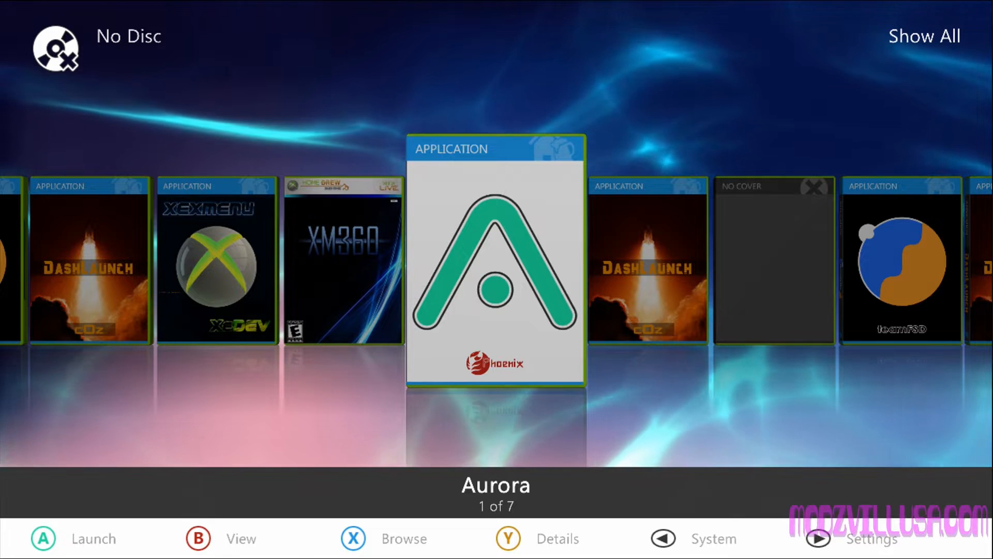
pyautogui.press('Right')
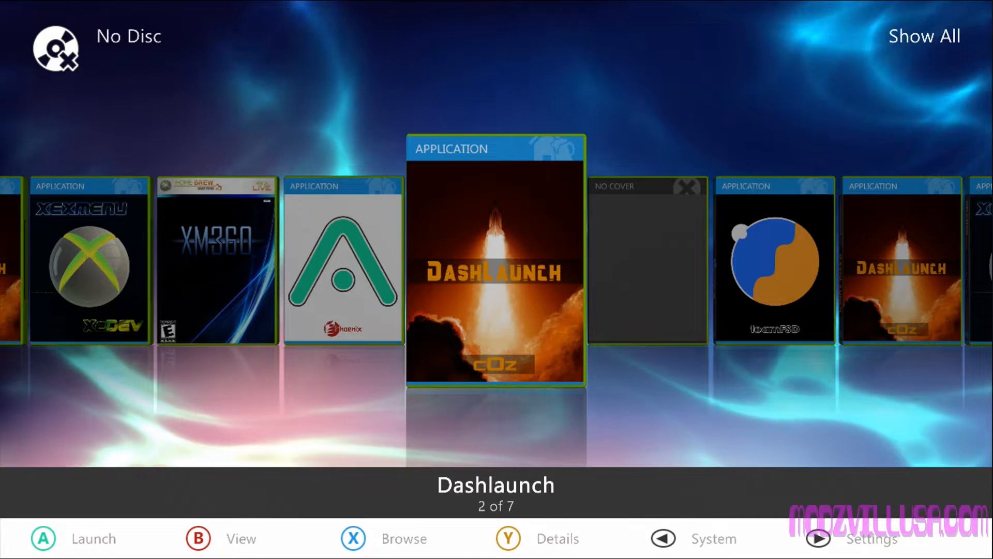
pyautogui.press('Return')
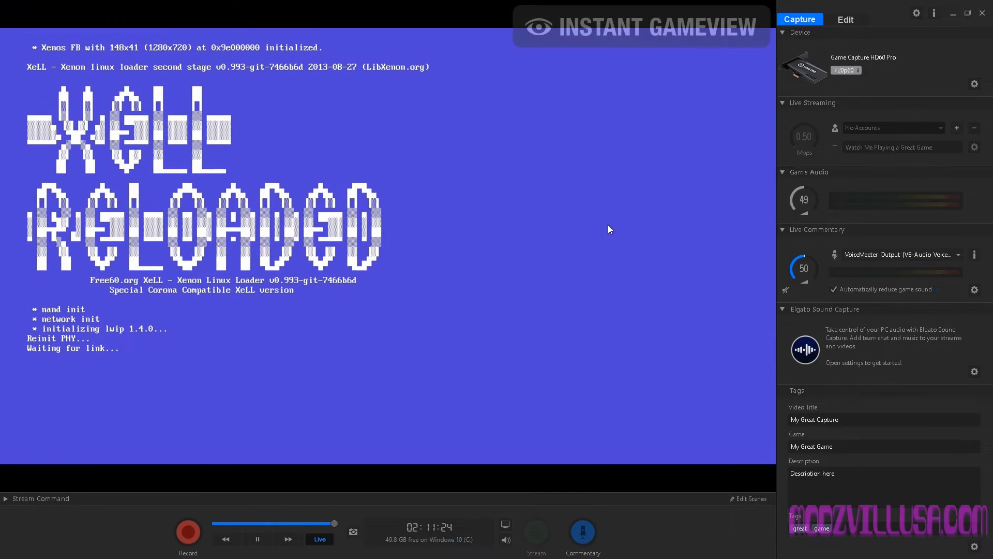
# - View the XeLL Reloaded output in full screen to read the console's CPU key, and minimize the capture program
pyautogui.doubleClick(608, 225)
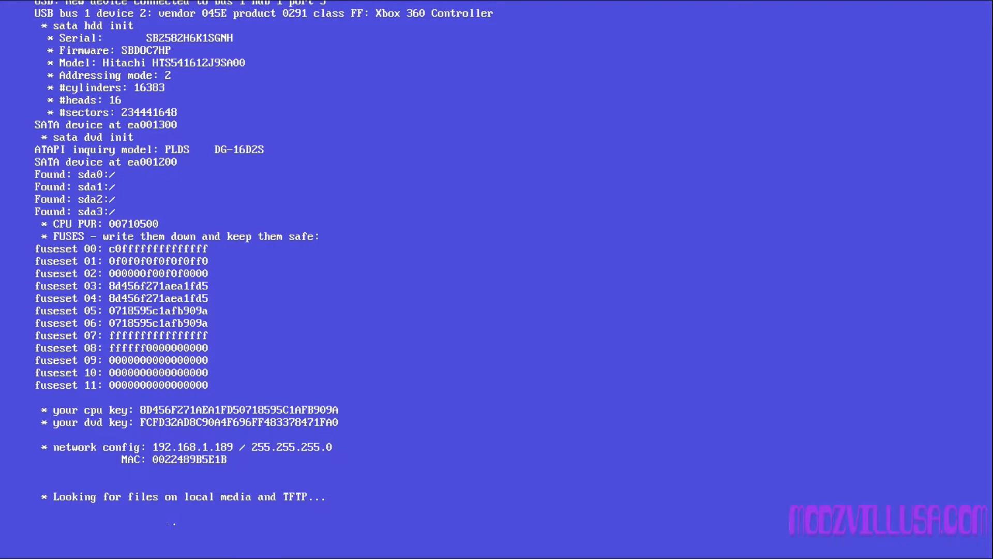
pyautogui.press('Escape')
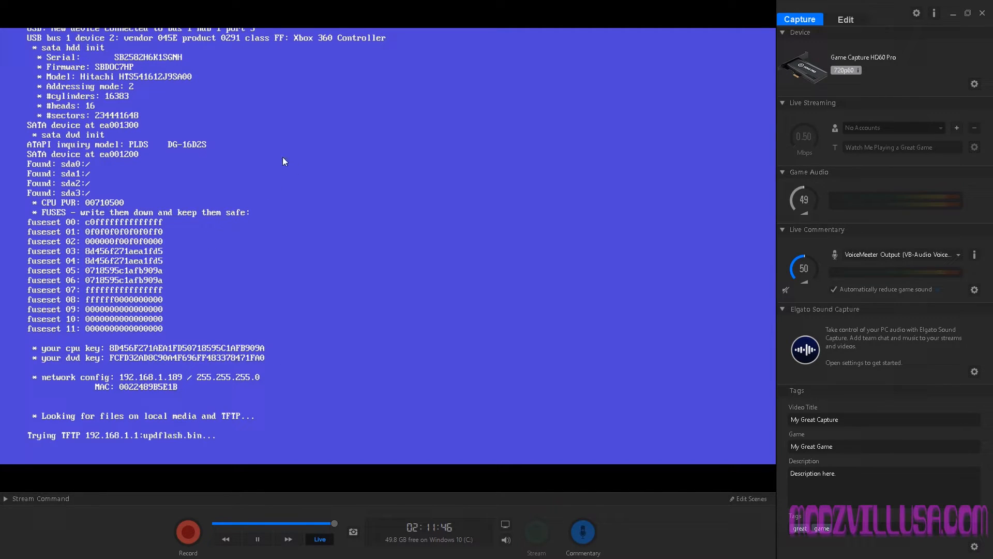
pyautogui.click(953, 13)
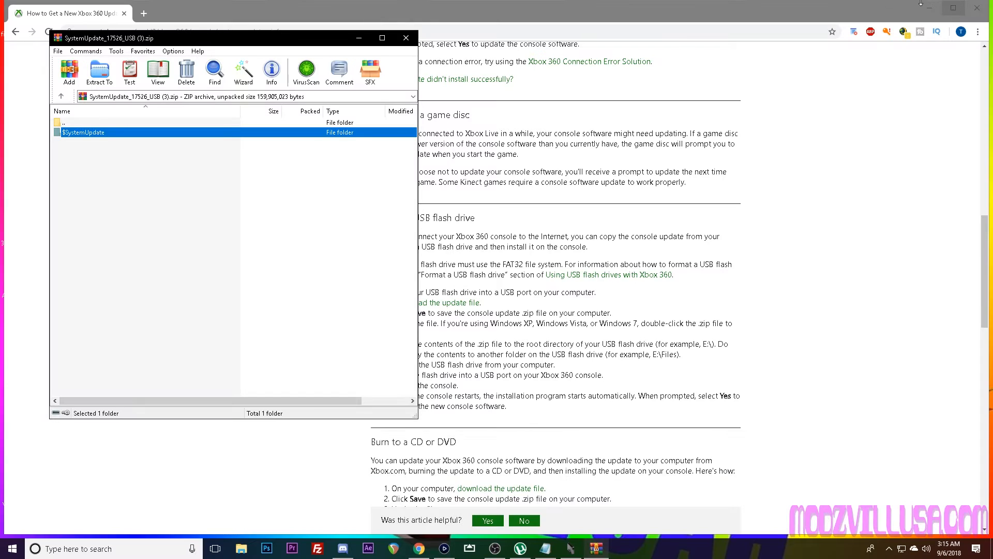
# - Switch to the browser and open the xbl.ninja website
pyautogui.click(441, 13)
pyautogui.click(194, 32)
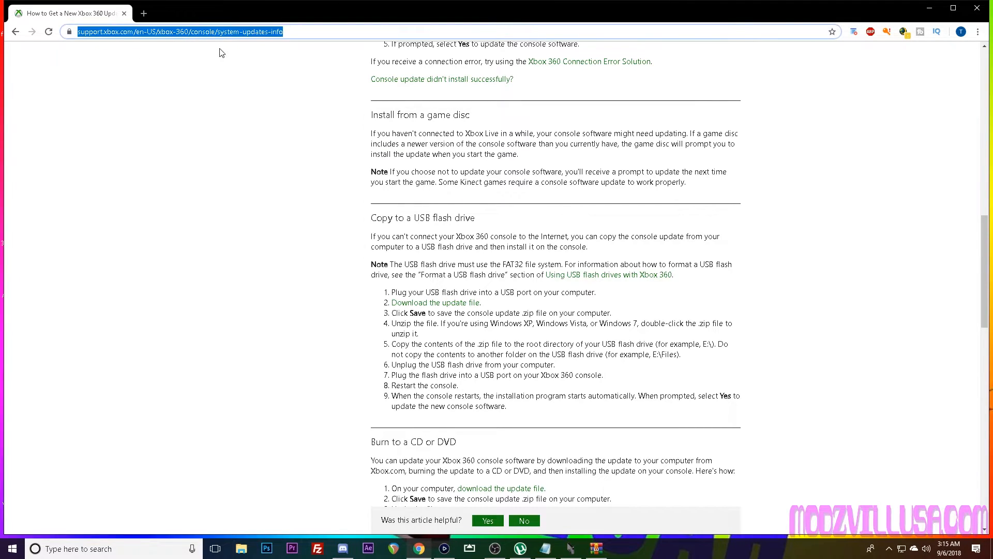
pyautogui.write('xbl')
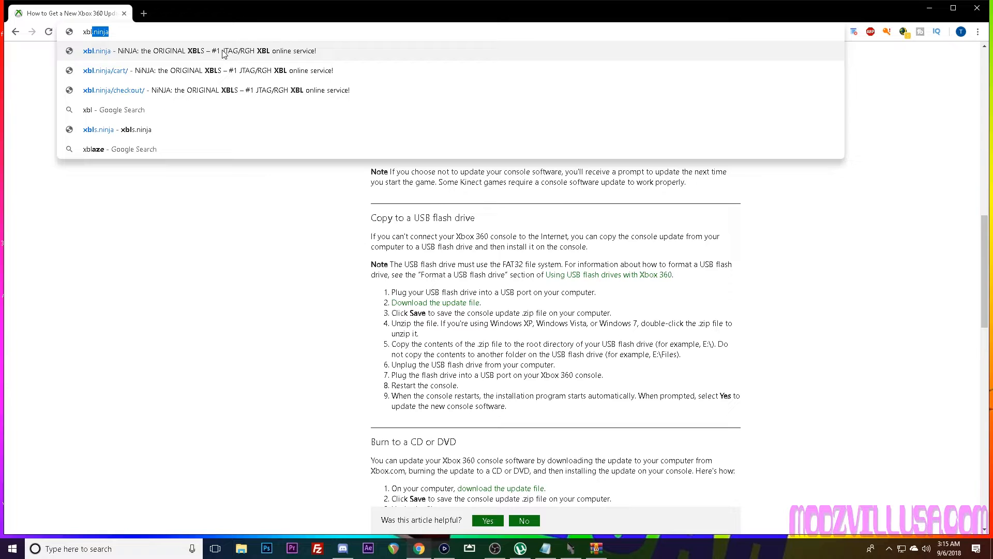
pyautogui.click(223, 52)
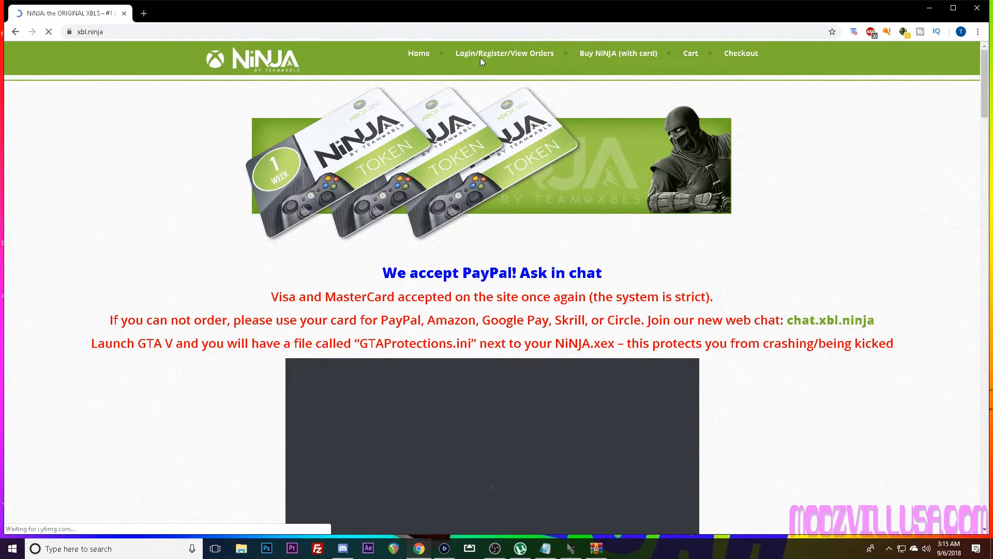
# - Go to the site's downloads section and download the xeBuild GUI & PLUGIN FILES archive for 17526
pyautogui.scroll(10, 682, 239)
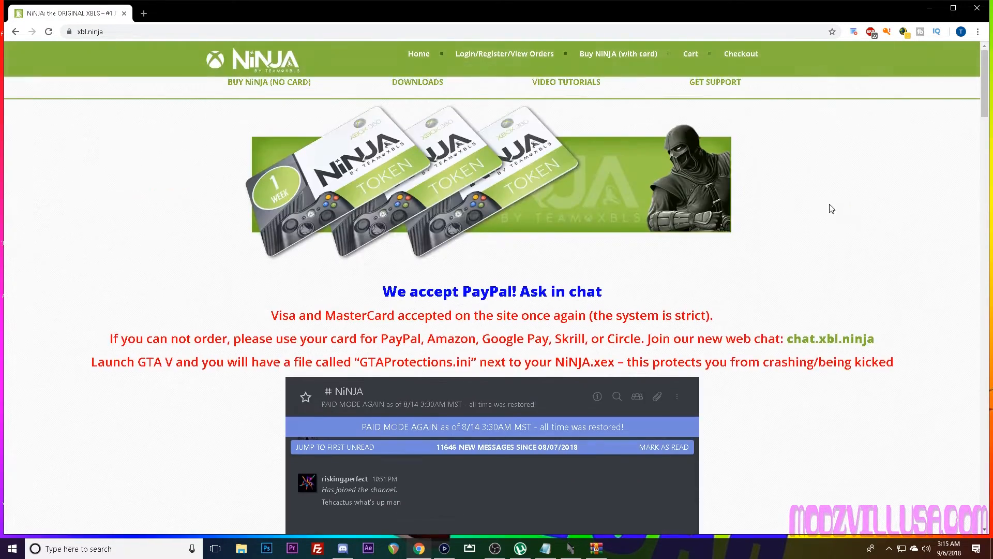
pyautogui.click(418, 83)
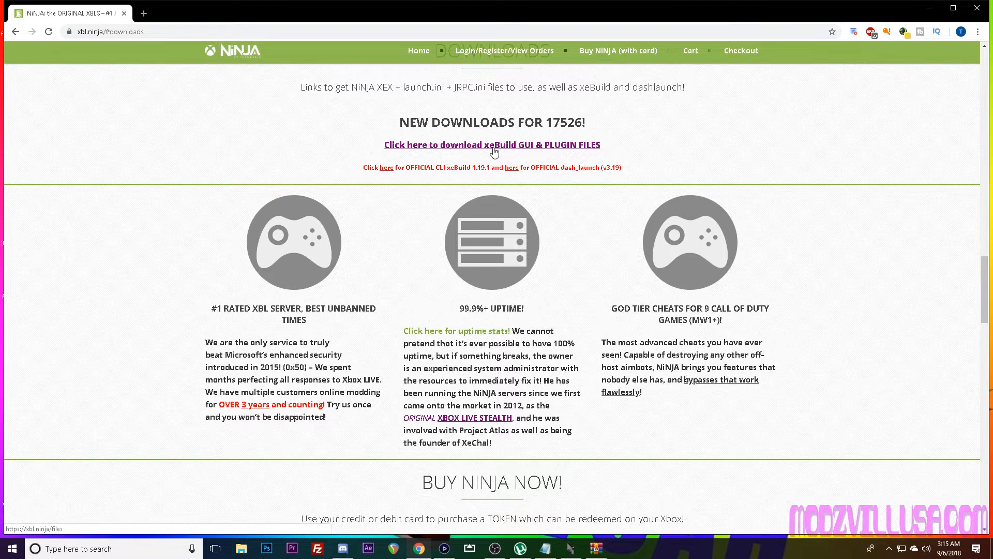
pyautogui.click(514, 151)
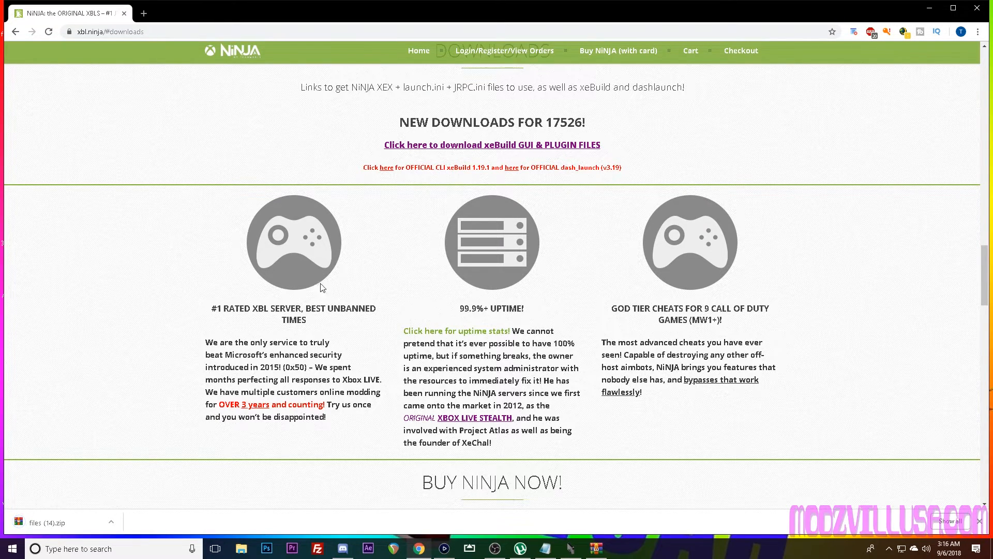
# - Open the downloaded files (14).zip and extract its xeBuild_GUI_2.098 (17526) folder to the desktop
pyautogui.click(71, 523)
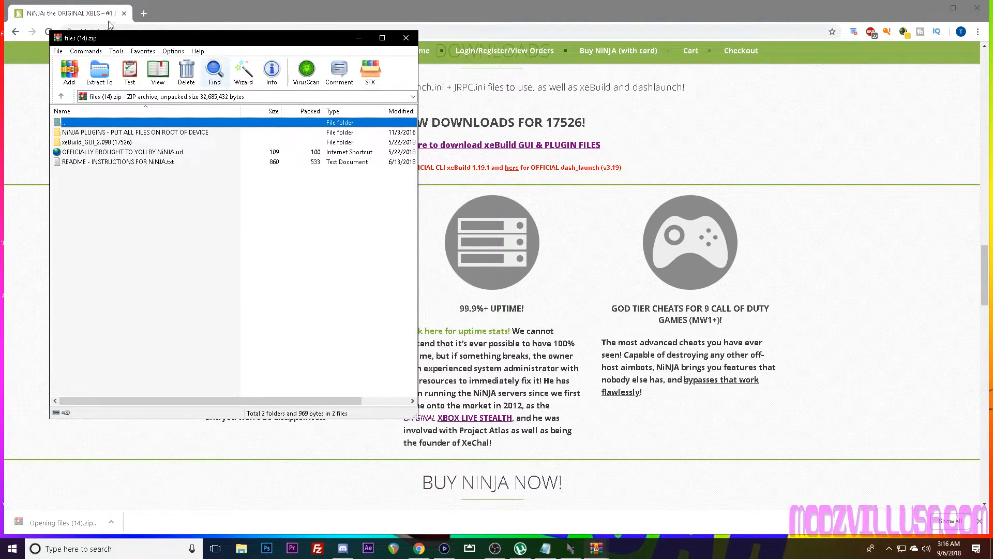
pyautogui.doubleClick(110, 143)
pyautogui.doubleClick(105, 124)
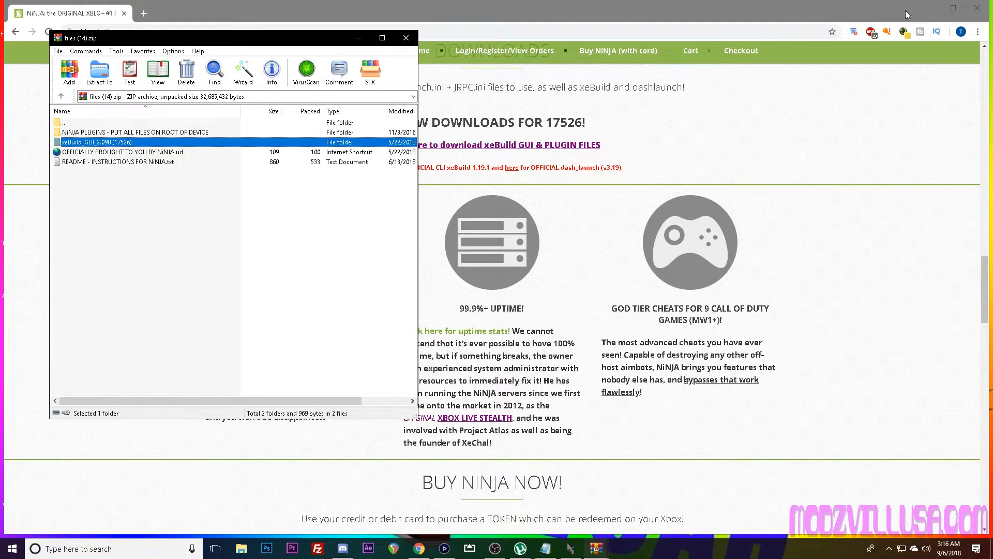
pyautogui.click(927, 12)
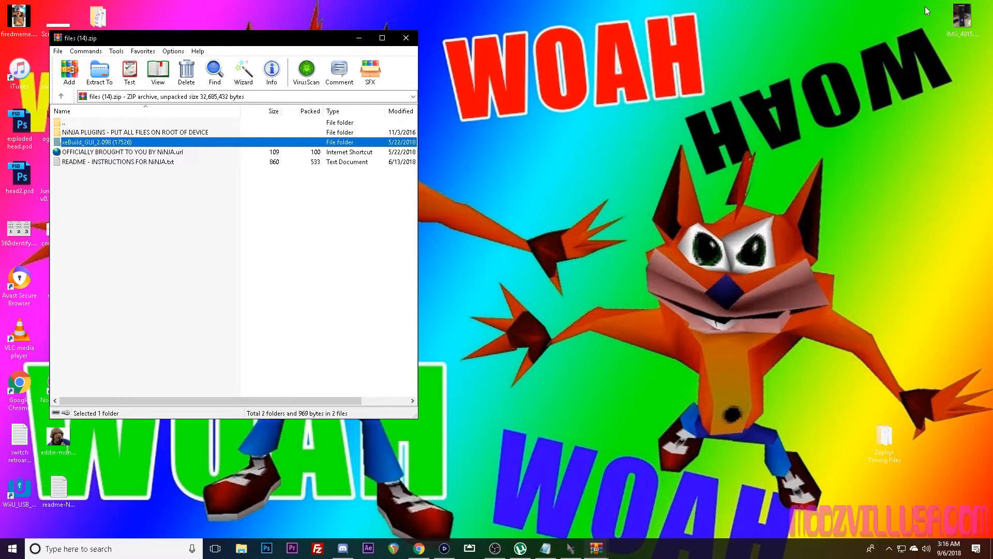
pyautogui.moveTo(141, 145)
pyautogui.mouseDown()
pyautogui.moveTo(155, 150)
pyautogui.moveTo(144, 146)
pyautogui.mouseUp()
pyautogui.moveTo(138, 138); pyautogui.dragTo(711, 196)
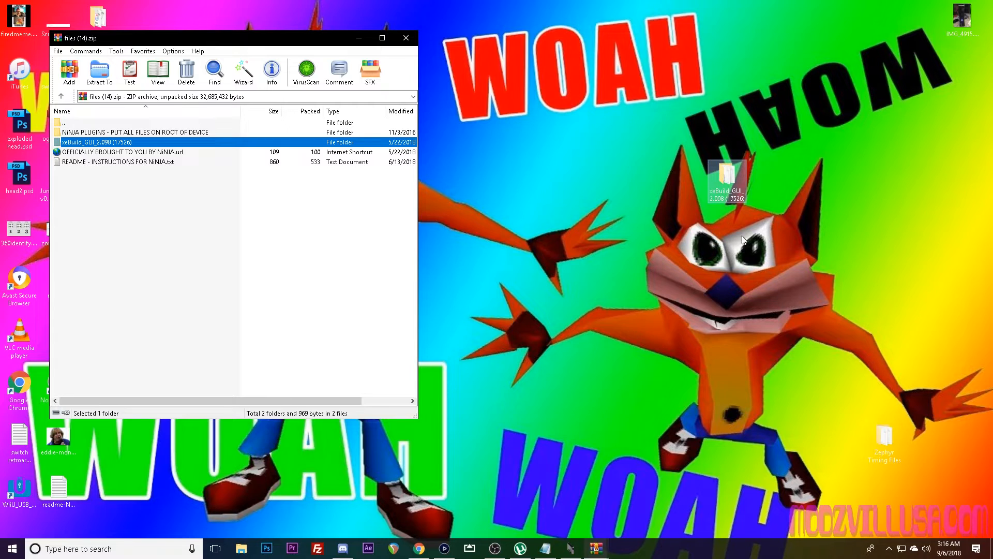
# - Open the extracted xeBuild_GUI_2.098 (17526) folder and show the contents of USB Drive (K:) in a separate window
pyautogui.doubleClick(729, 181)
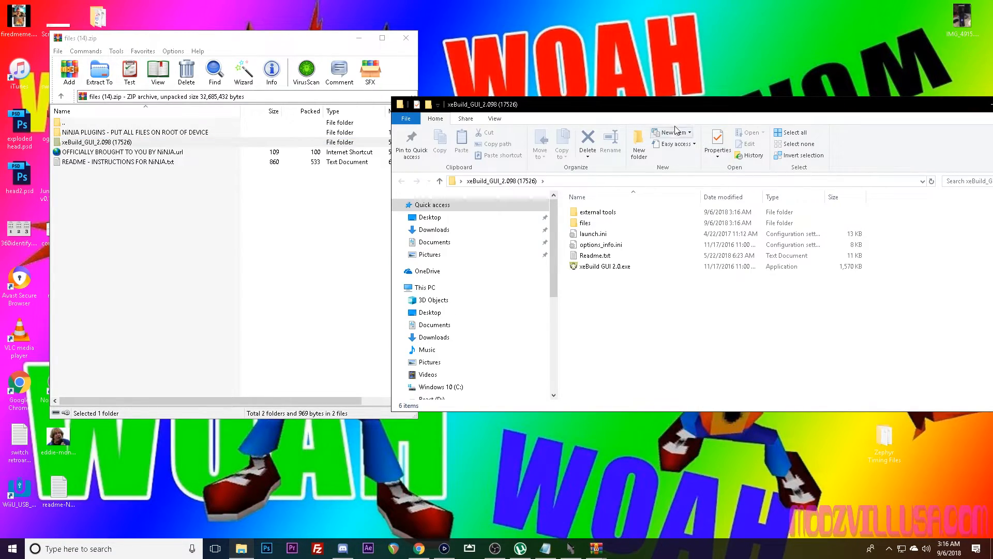
pyautogui.moveTo(682, 118); pyautogui.dragTo(647, 69)
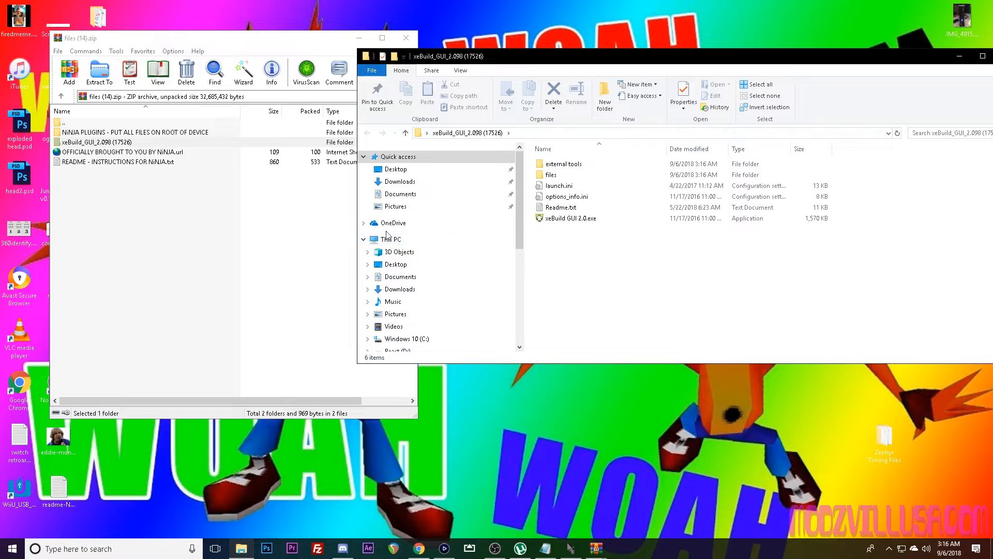
pyautogui.rightClick(239, 554)
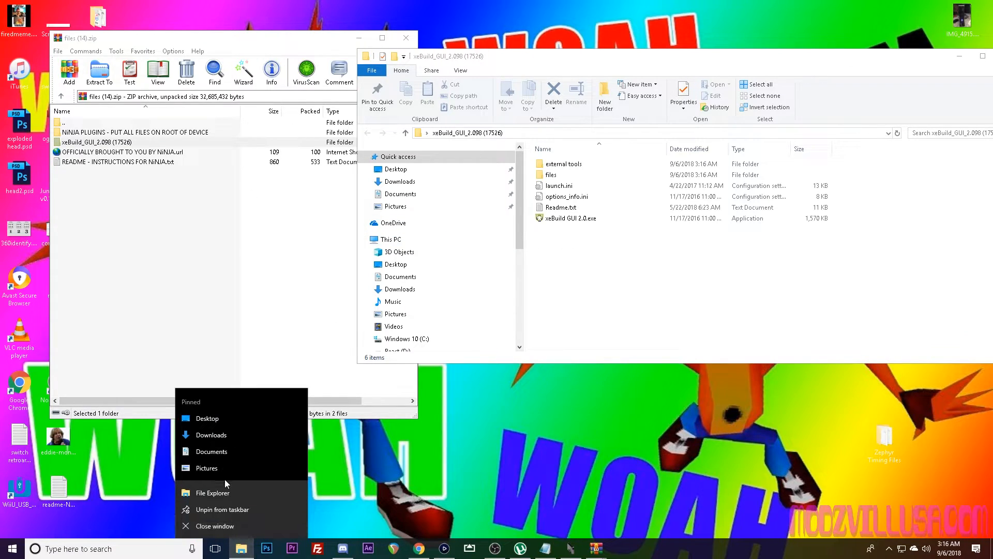
pyautogui.click(228, 454)
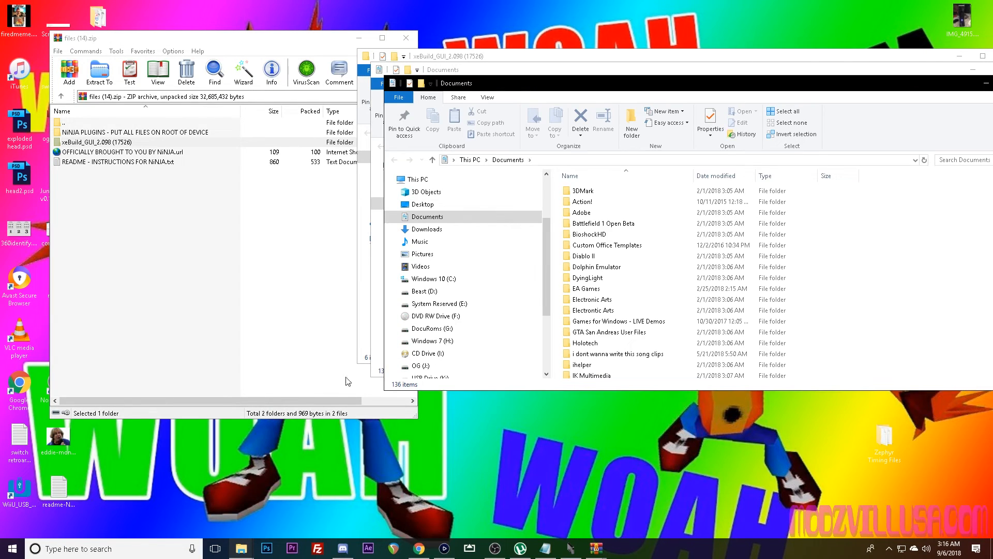
pyautogui.scroll(1, 470, 202)
pyautogui.scroll(1, 476, 233)
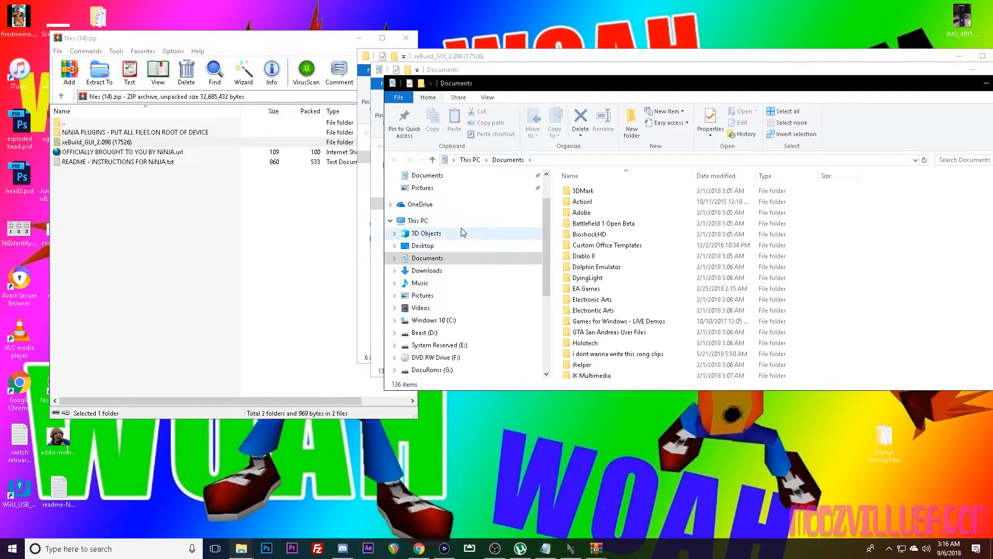
pyautogui.click(433, 226)
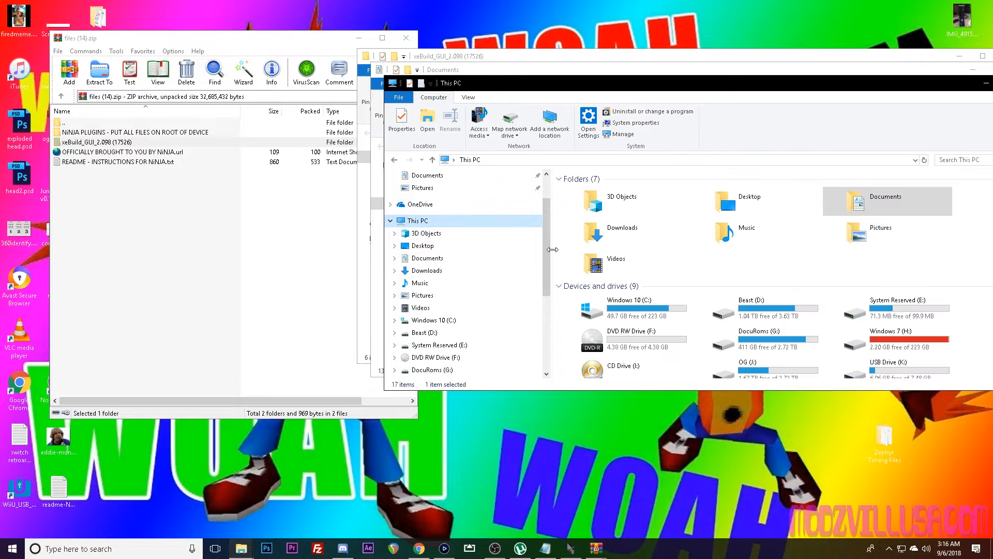
pyautogui.scroll(-3, 545, 243)
pyautogui.click(455, 313)
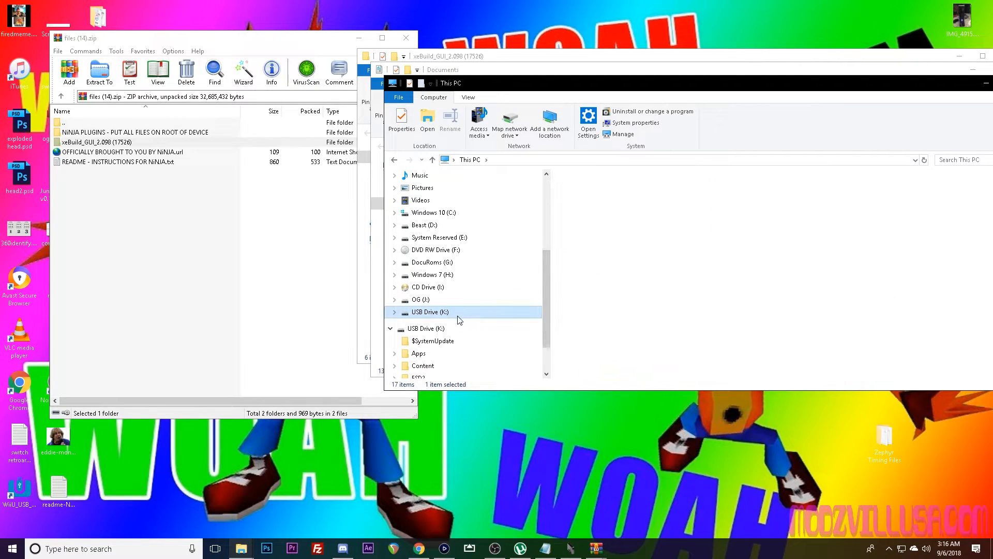
# - Copy flashdmp.bin from the USB drive into the xeBuild_GUI_2.098 (17526) folder
pyautogui.click(744, 193)
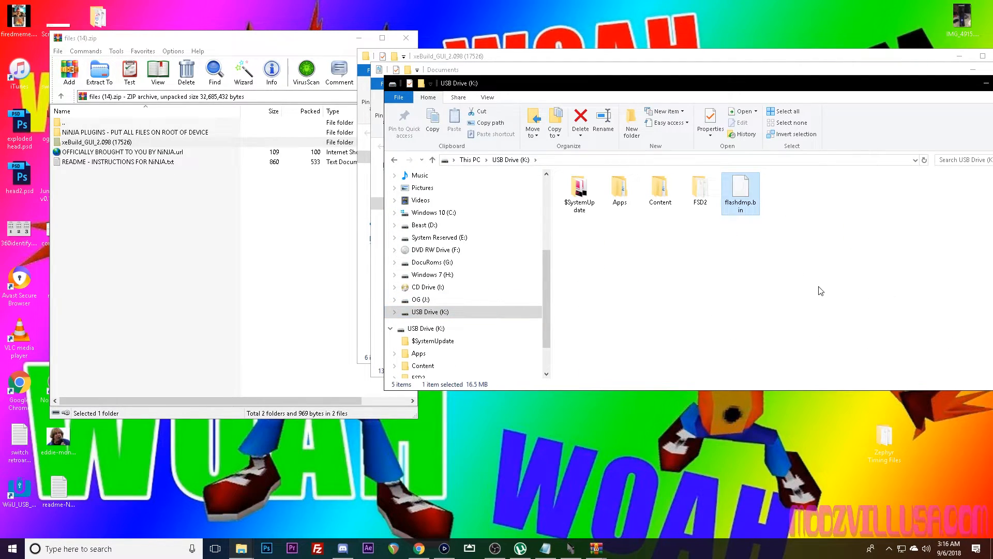
pyautogui.rightClick(754, 198)
pyautogui.click(794, 330)
pyautogui.click(525, 59)
pyautogui.rightClick(598, 285)
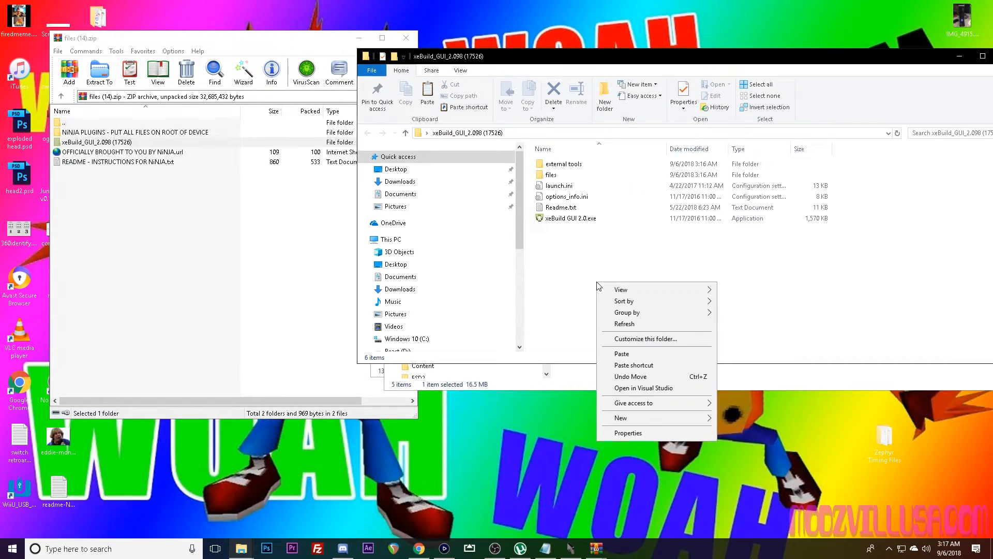
pyautogui.click(638, 353)
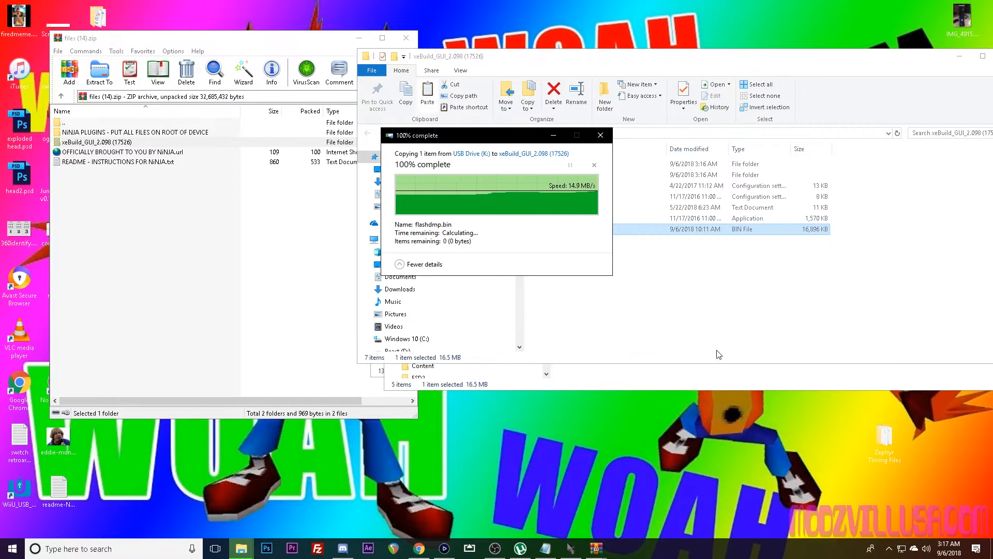
# - Run xeBuild GUI 2.0.exe as administrator and check that the source file path points to flashdmp.bin
pyautogui.click(578, 219)
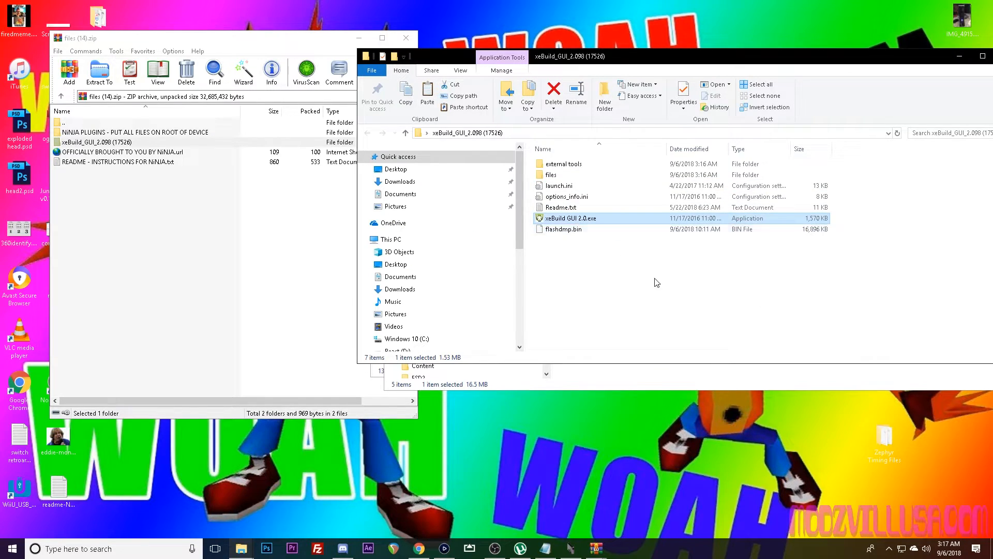
pyautogui.rightClick(599, 229)
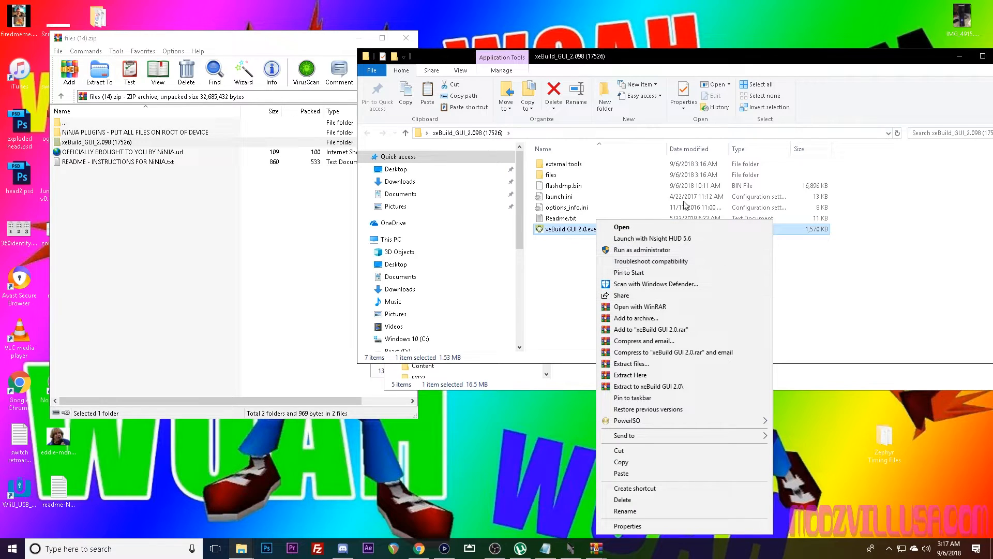
pyautogui.click(654, 250)
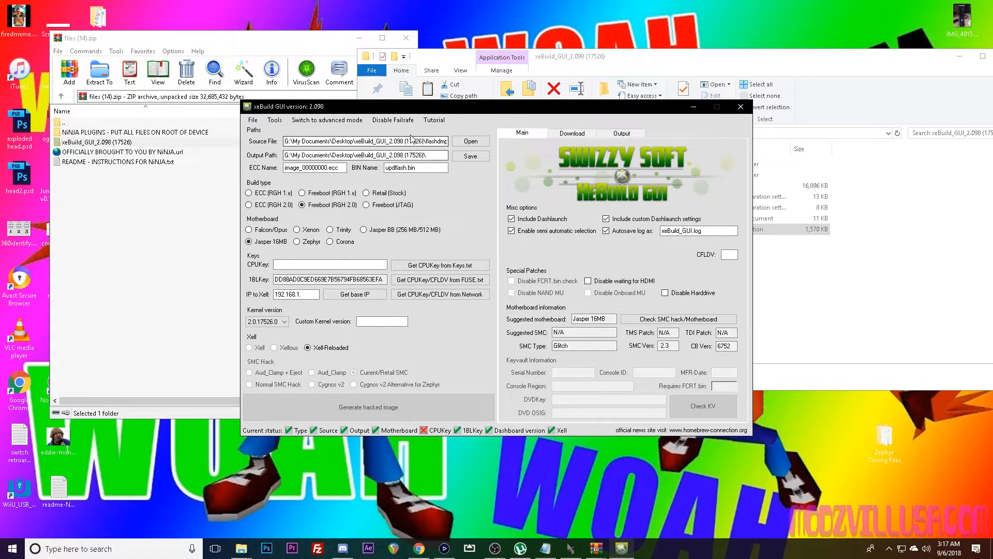
pyautogui.moveTo(395, 140); pyautogui.dragTo(463, 142)
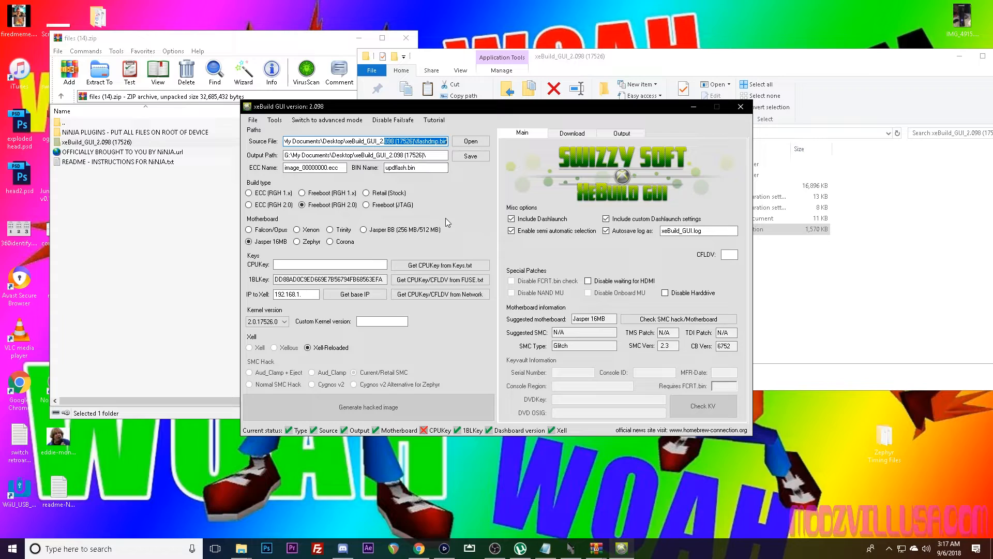
# - Bring up the XeLL output in Game Capture HD and place the xeBuild GUI window beside the CPU key
pyautogui.click(338, 263)
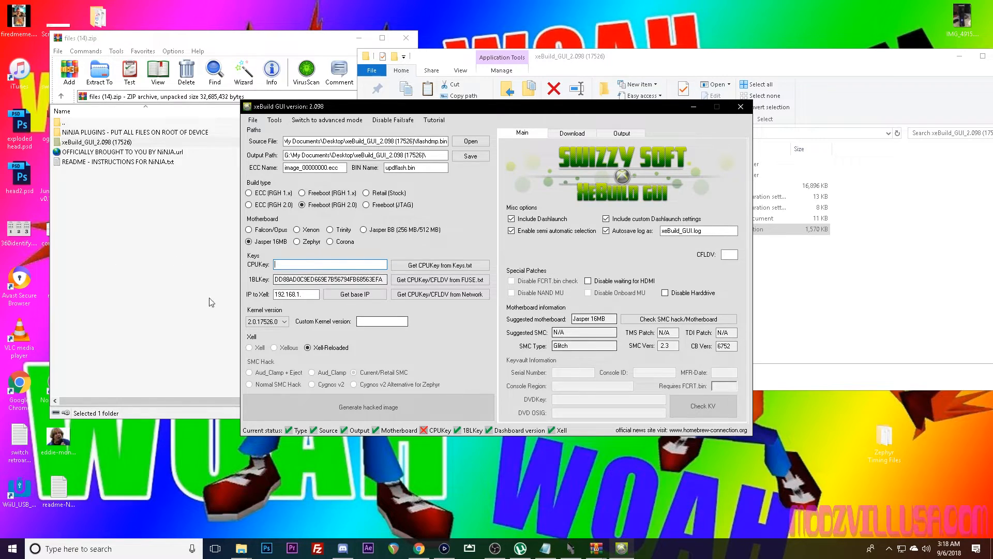
pyautogui.click(449, 550)
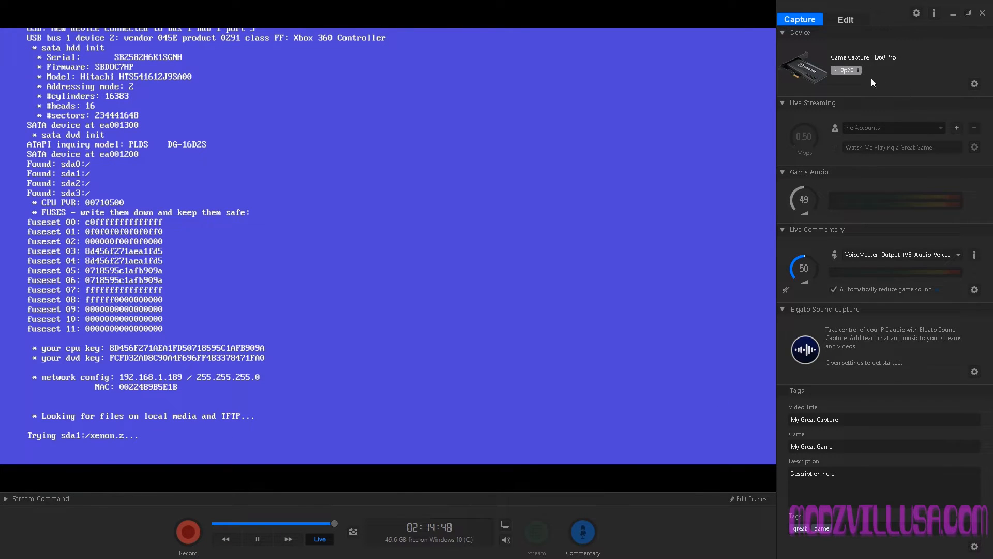
pyautogui.click(951, 17)
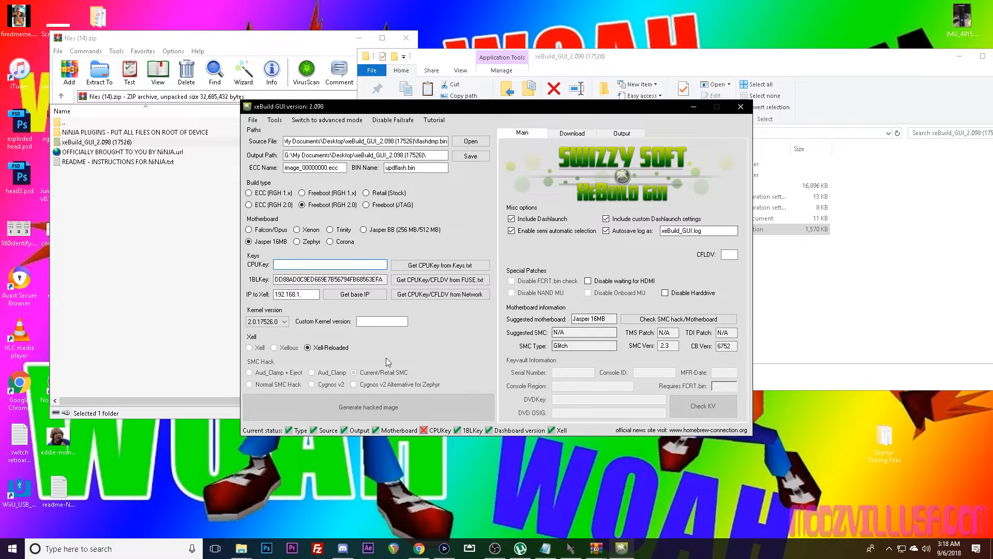
pyautogui.click(693, 106)
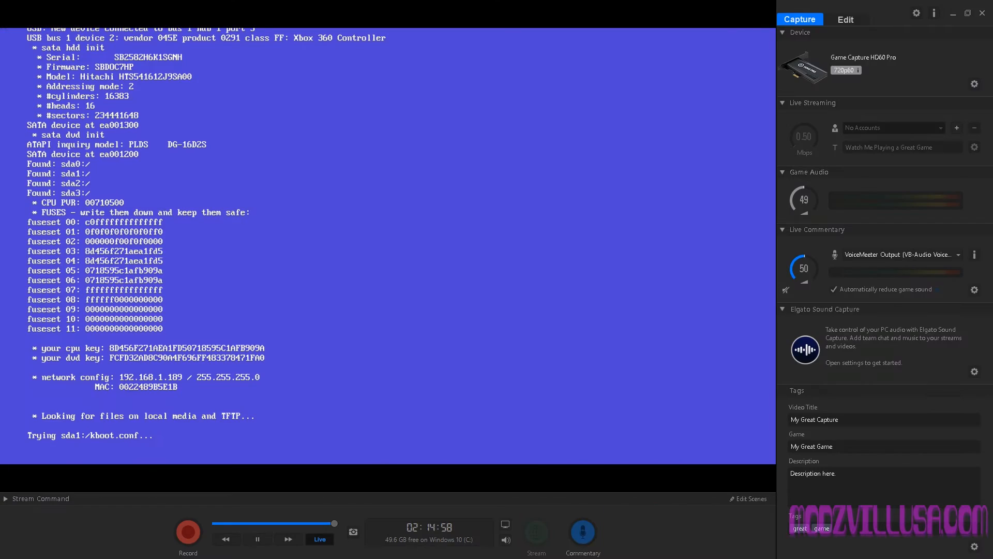
pyautogui.moveTo(992, 123); pyautogui.dragTo(523, 63)
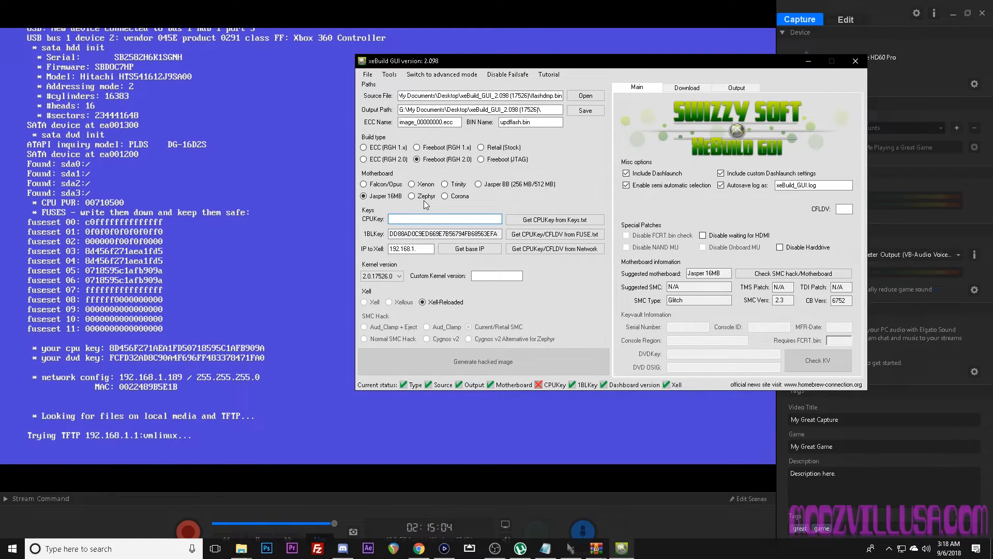
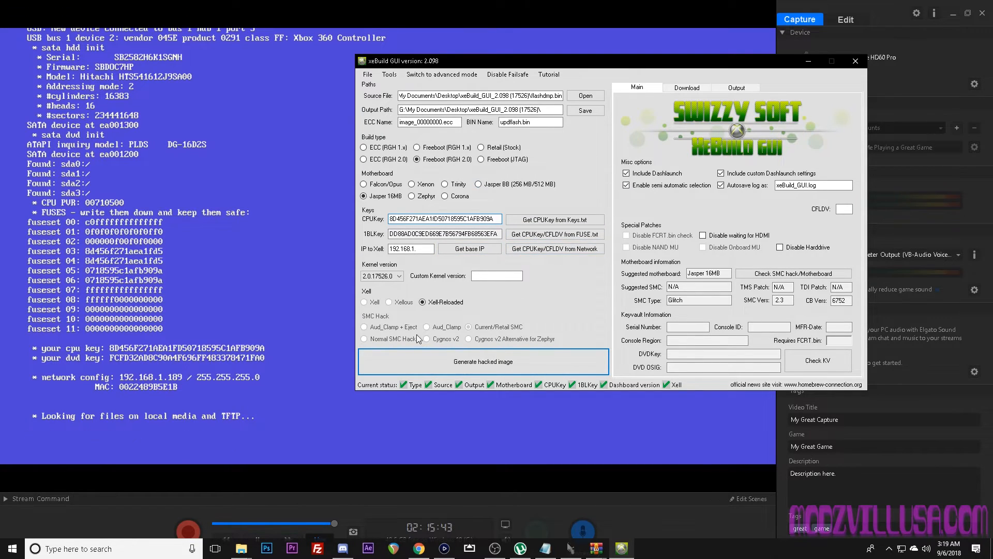
# - Generate the hacked image, then close xeBuild GUI and minimize the capture program
pyautogui.click(505, 369)
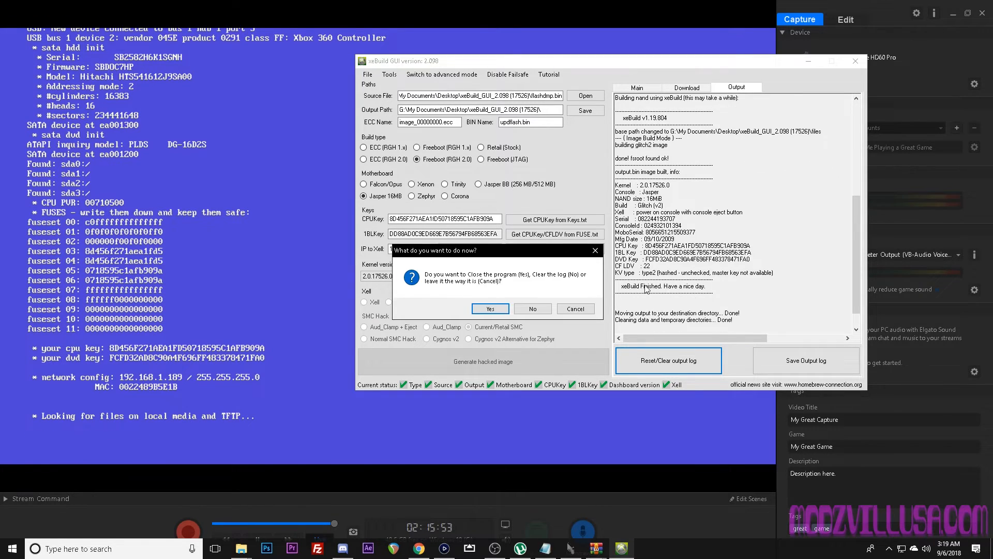
pyautogui.click(493, 308)
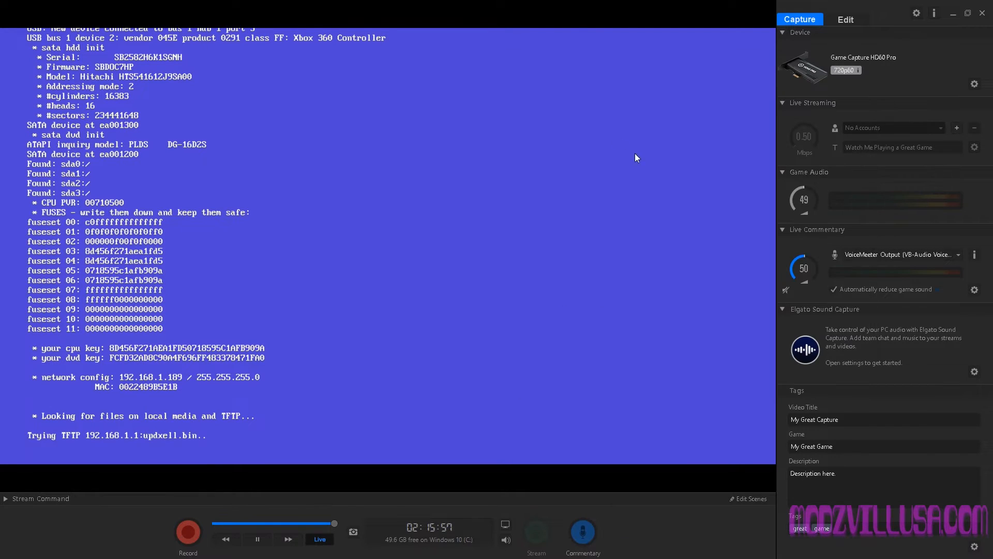
pyautogui.click(953, 17)
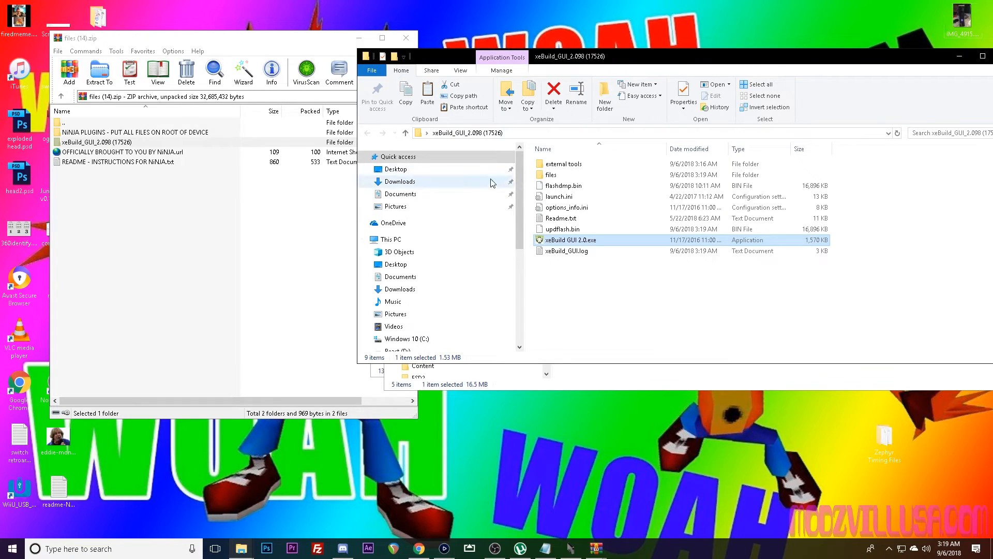
# - Copy the generated updflash.bin from the xeBuild GUI folder to the root of USB Drive (K:)
pyautogui.click(665, 317)
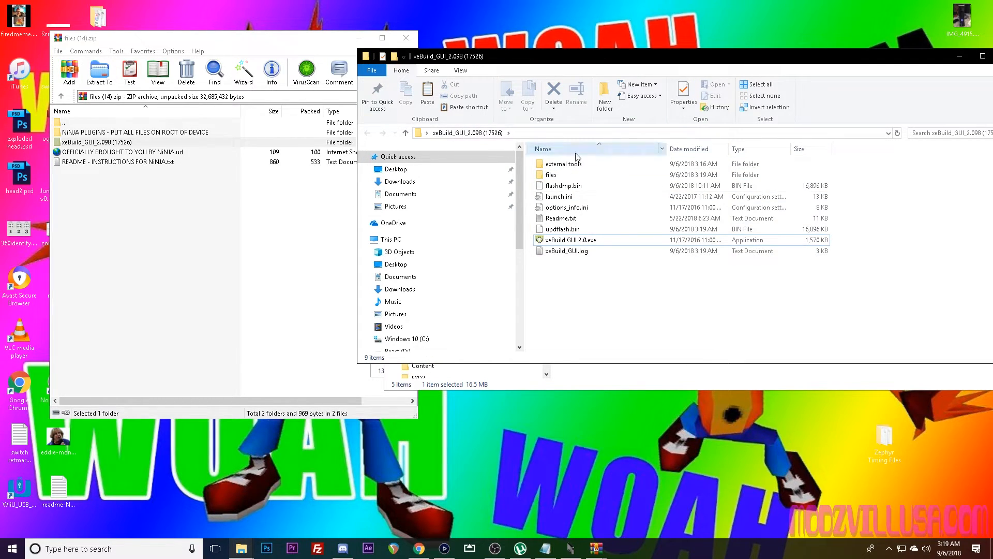
pyautogui.click(578, 231)
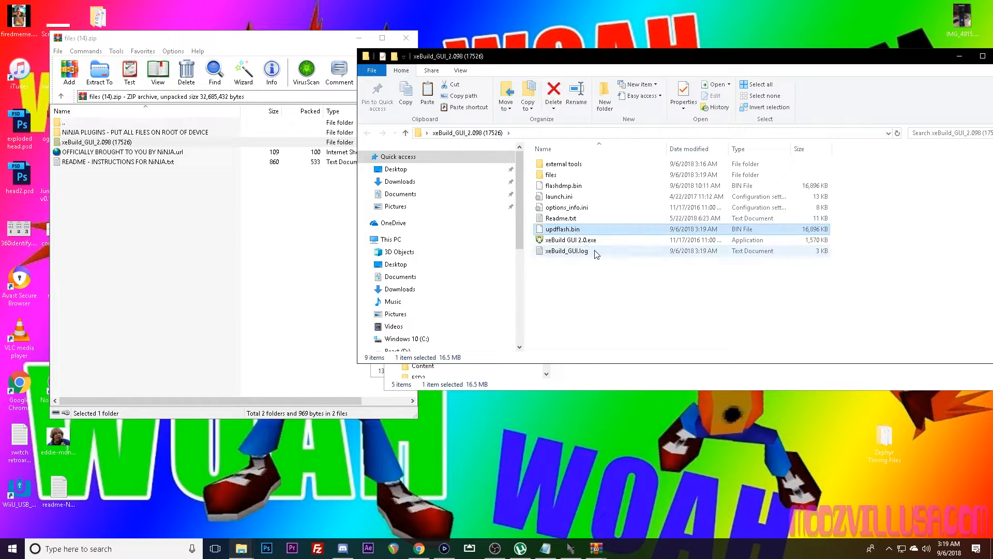
pyautogui.rightClick(583, 229)
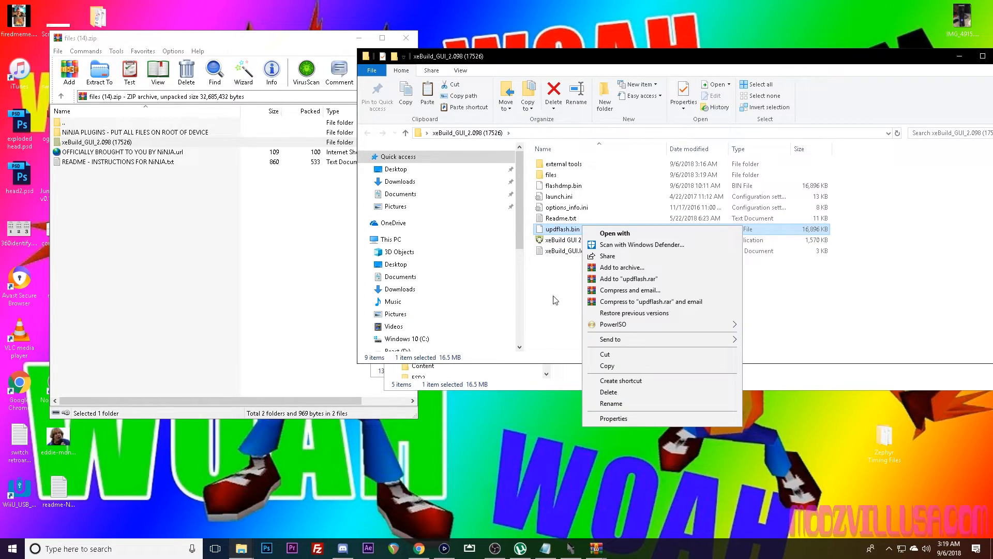
pyautogui.click(625, 364)
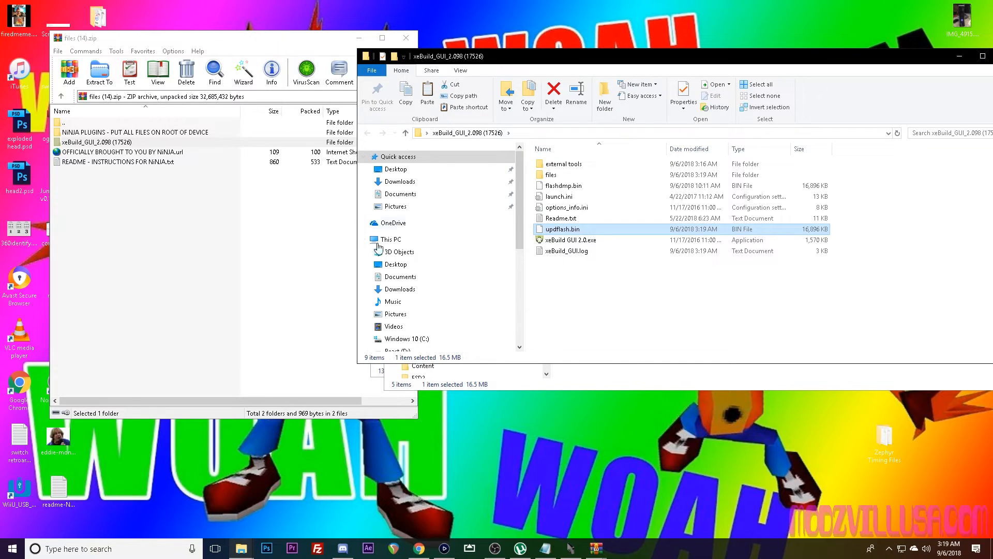
pyautogui.moveTo(503, 60); pyautogui.dragTo(495, 37)
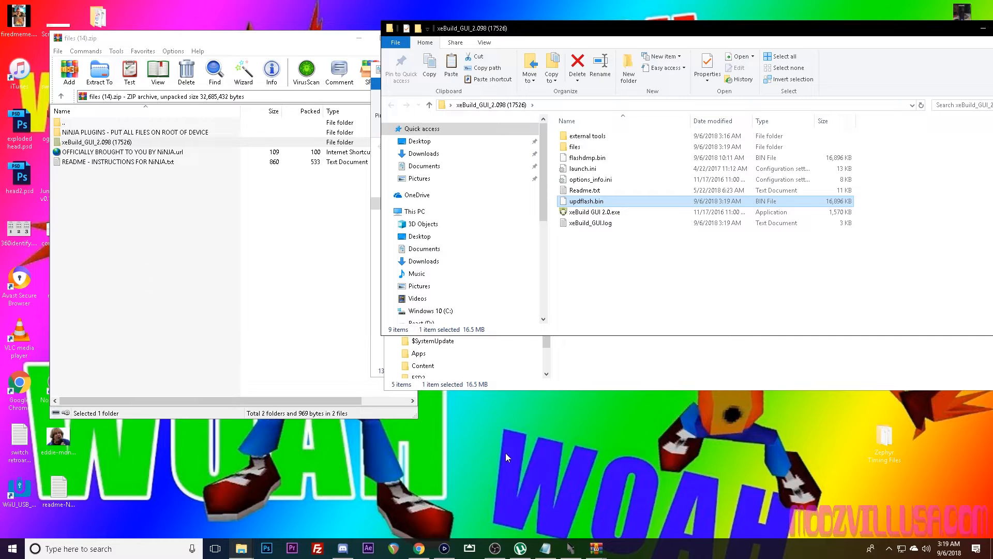
pyautogui.click(628, 376)
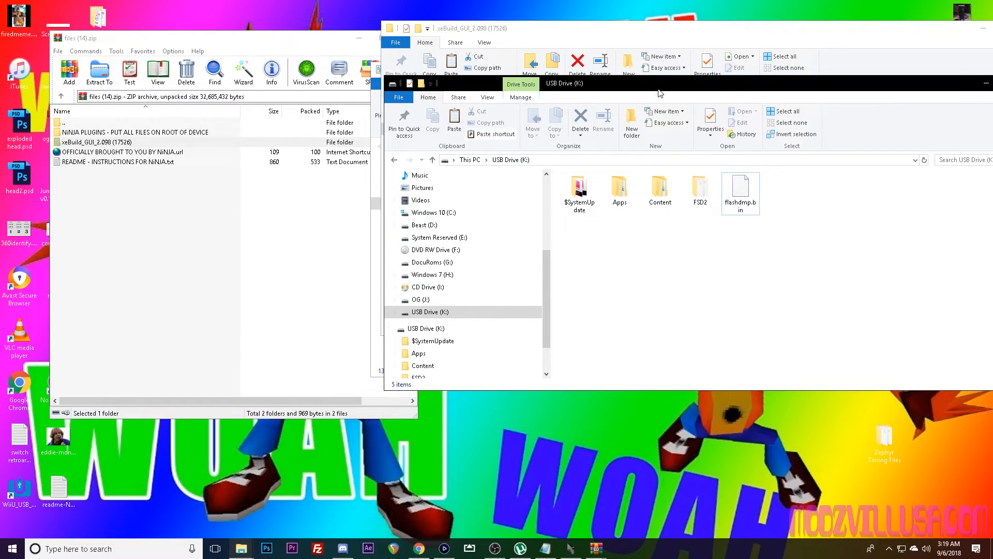
pyautogui.moveTo(659, 93); pyautogui.dragTo(483, 87)
pyautogui.rightClick(646, 235)
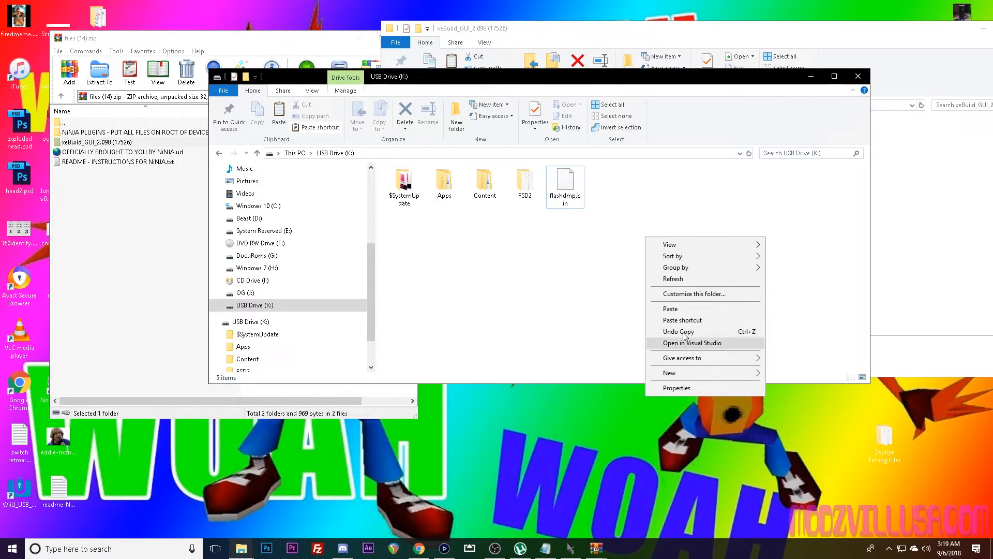
pyautogui.click(671, 309)
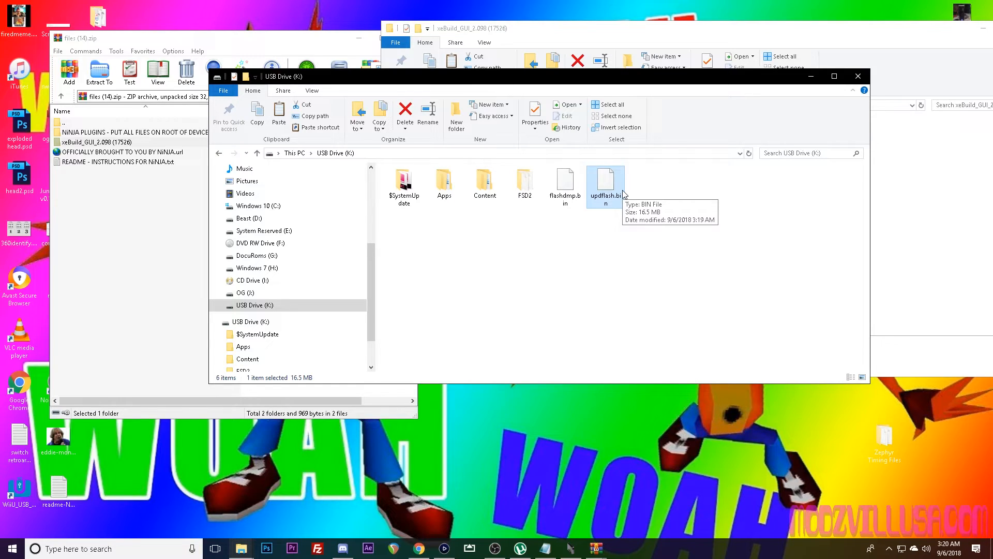
# - Close the USB drive's folder window and switch to Game Capture HD to view the console
pyautogui.hotkey('alt', 'F4')
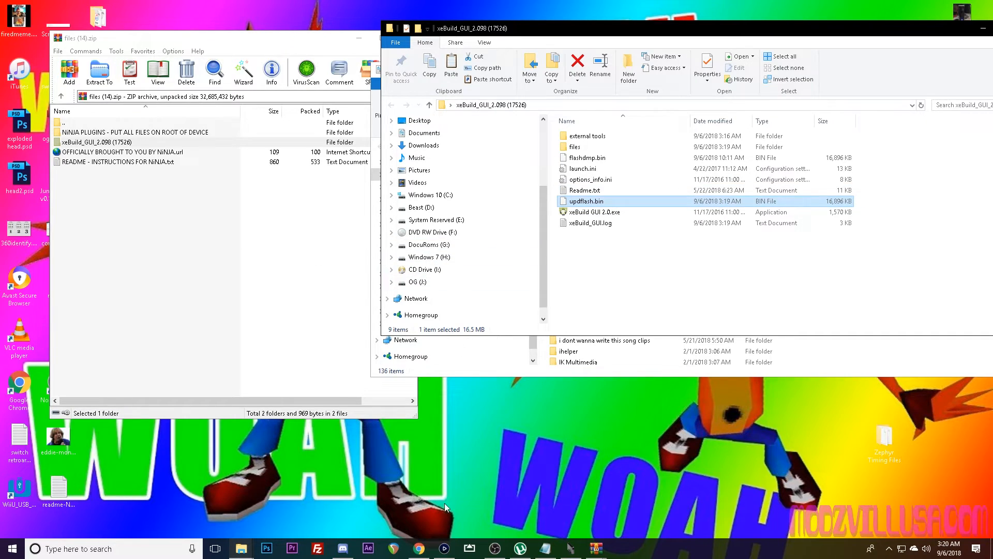
pyautogui.click(443, 548)
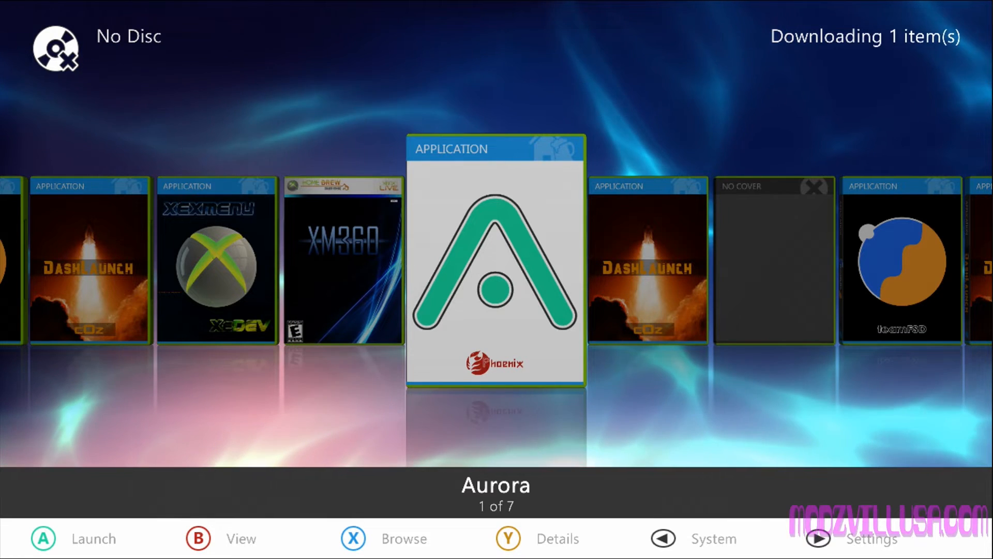
# - Exit the full-screen console view and minimize the capture program, the xeBuild GUI and Documents folders, and the files (14).zip archive
pyautogui.press('Escape')
pyautogui.click(952, 13)
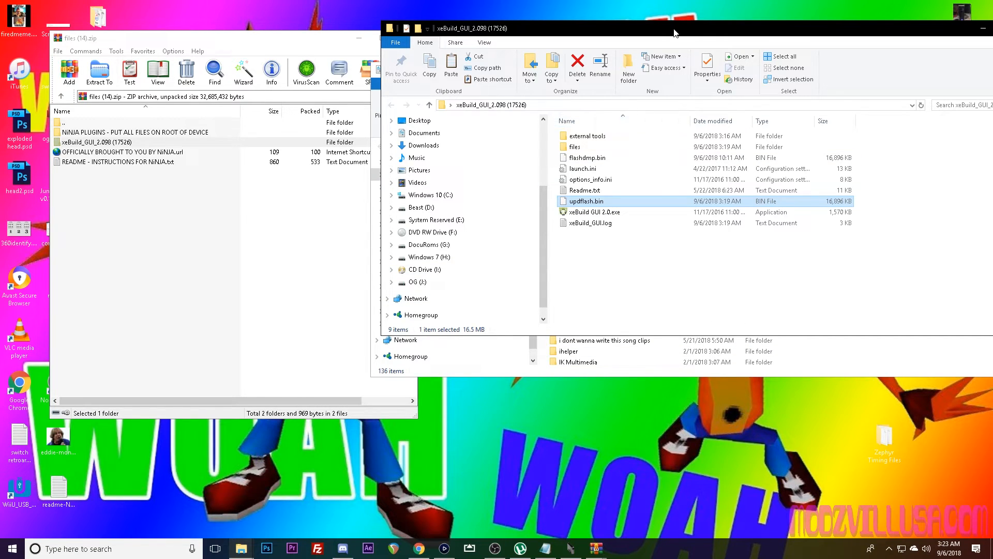
pyautogui.moveTo(676, 32); pyautogui.dragTo(610, 77)
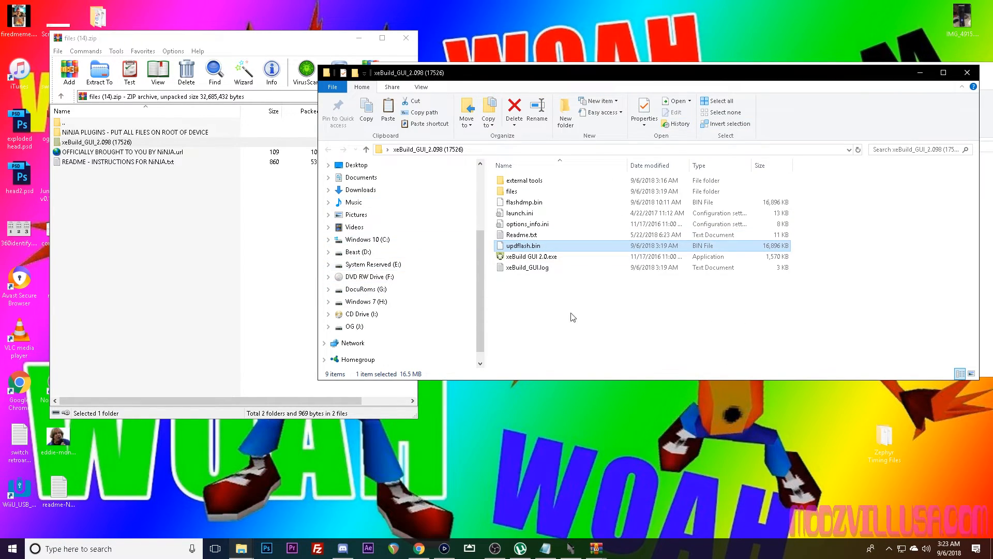
pyautogui.click(920, 72)
pyautogui.moveTo(903, 76); pyautogui.dragTo(667, 76)
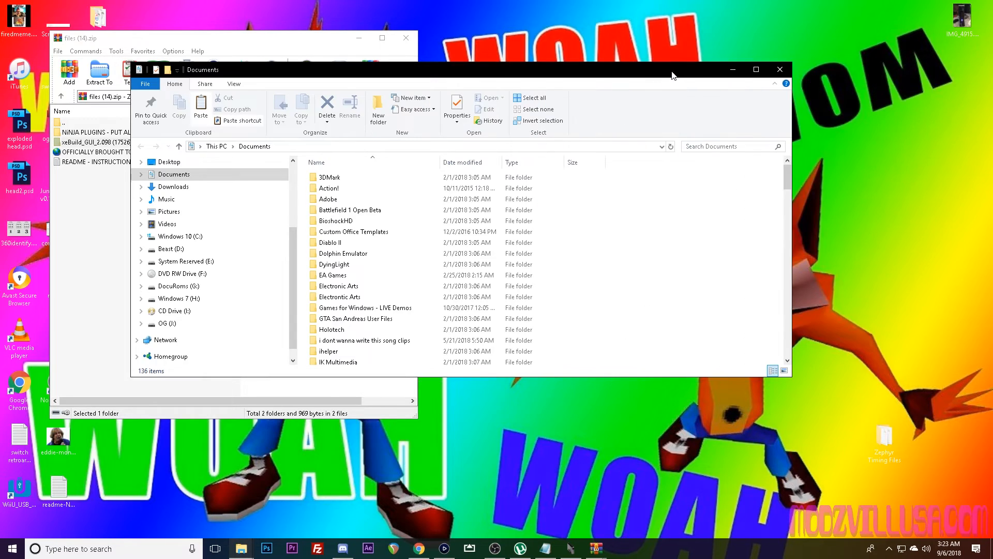
pyautogui.click(732, 70)
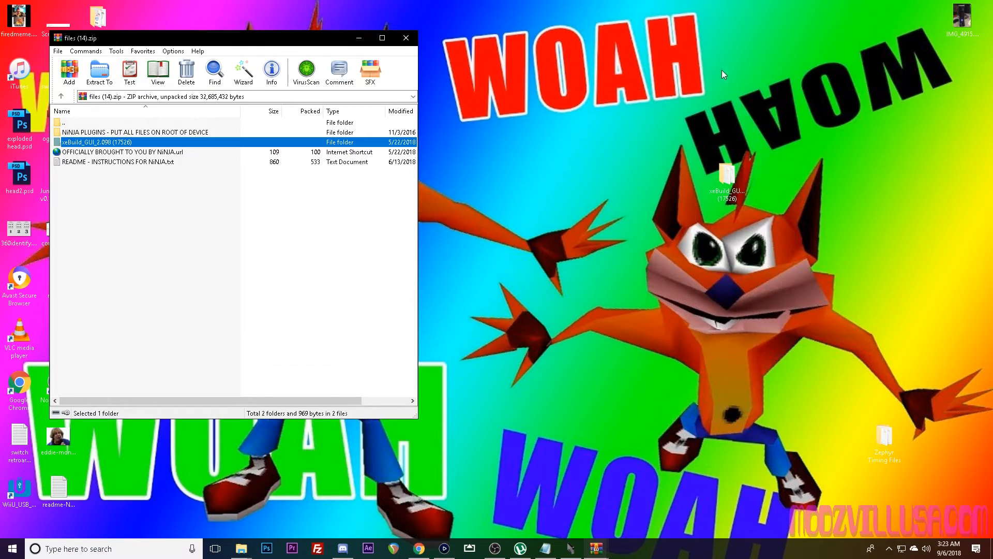
pyautogui.click(361, 37)
# - Switch to Chrome, search for "xbox 360 dashboard update", and open the Xbox support article on operating system versions
pyautogui.click(419, 549)
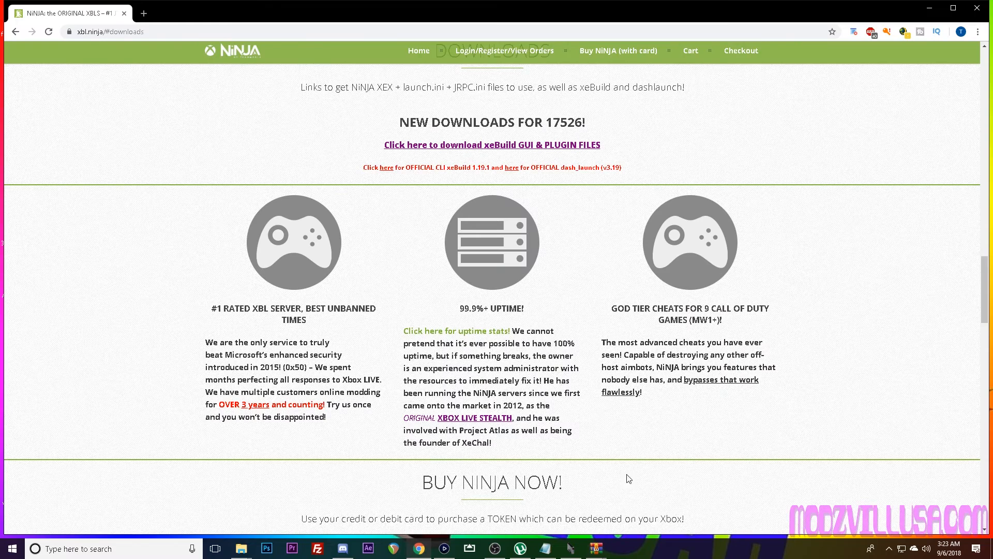
pyautogui.click(119, 34)
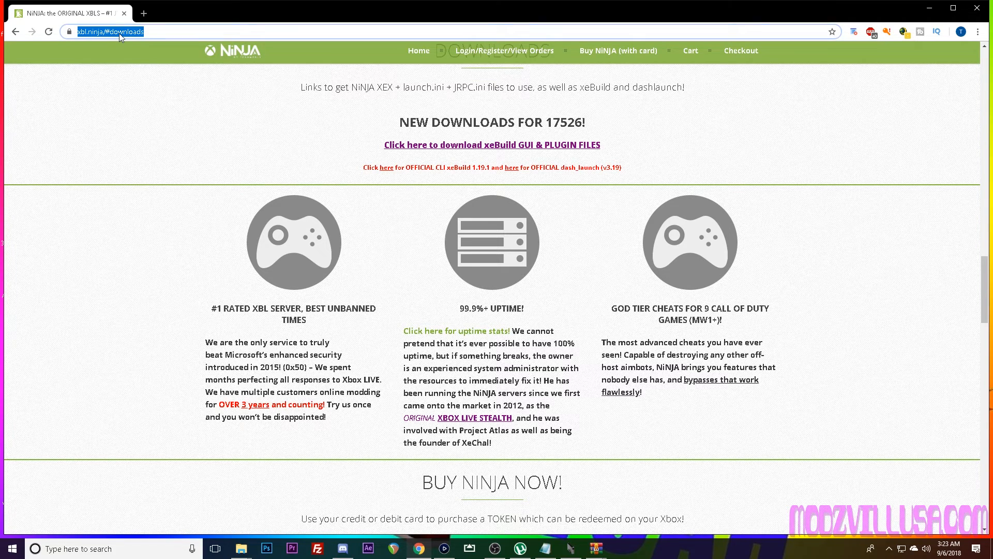
pyautogui.write('xbox')
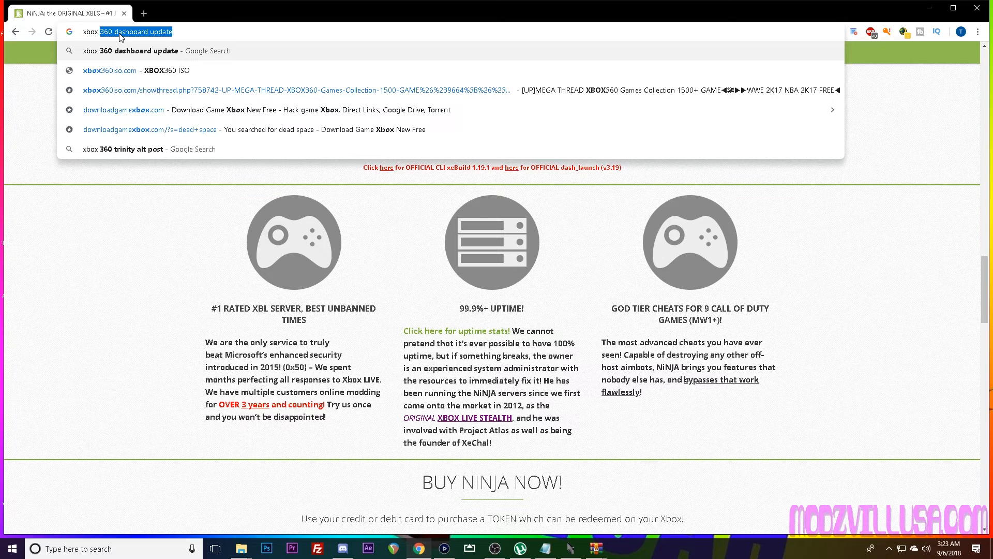
pyautogui.press('Return')
pyautogui.click(176, 143)
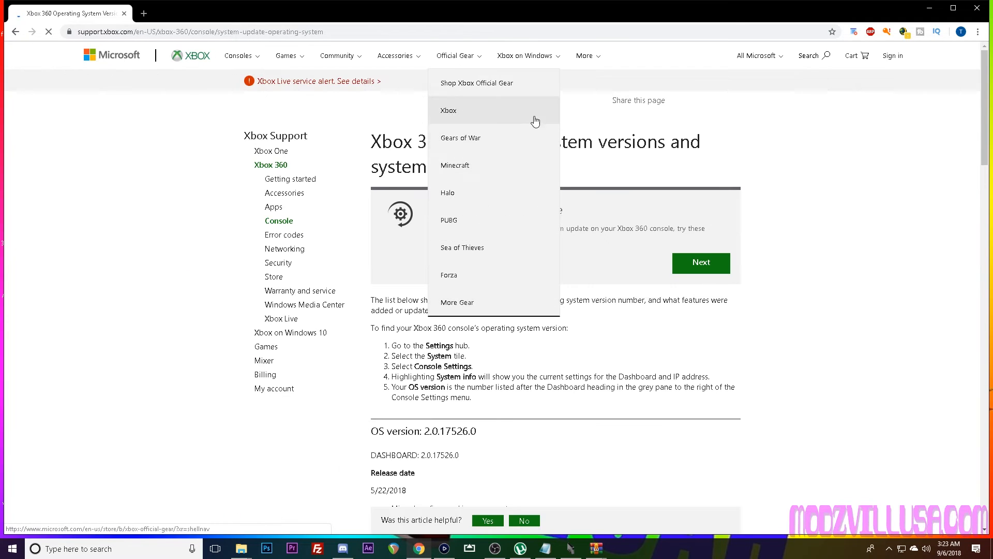
# - Go through the update troubleshooting article's USB solution to "How to get a new Xbox 360 update" and its "Copy to a USB flash drive" section
pyautogui.scroll(-4, 569, 352)
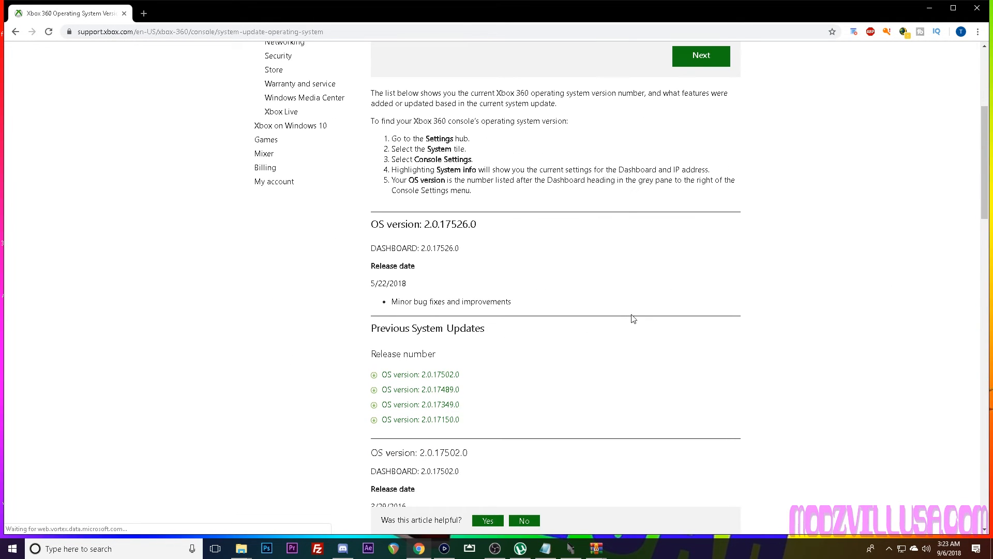
pyautogui.scroll(4, 569, 352)
pyautogui.scroll(-10, 550, 315)
pyautogui.scroll(6, 576, 308)
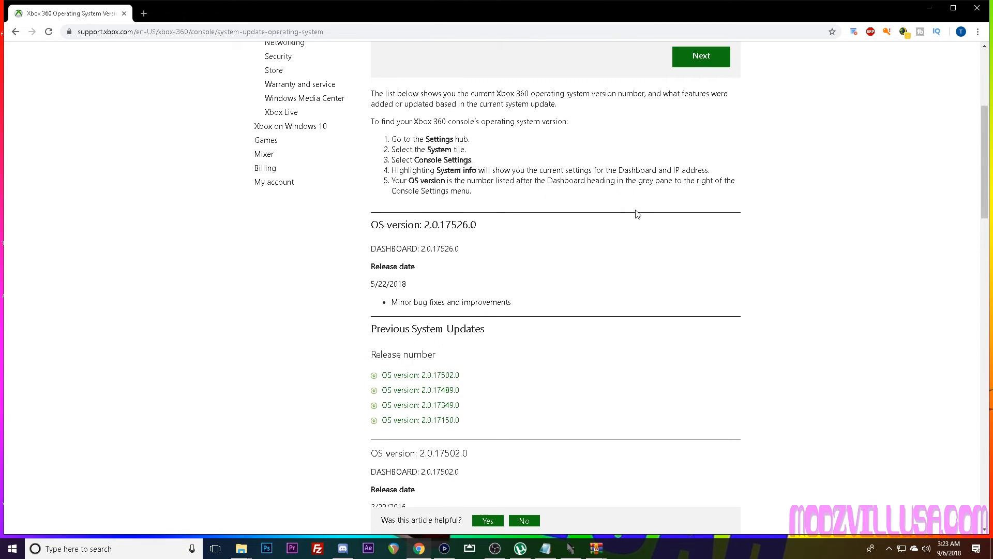
pyautogui.scroll(2, 637, 214)
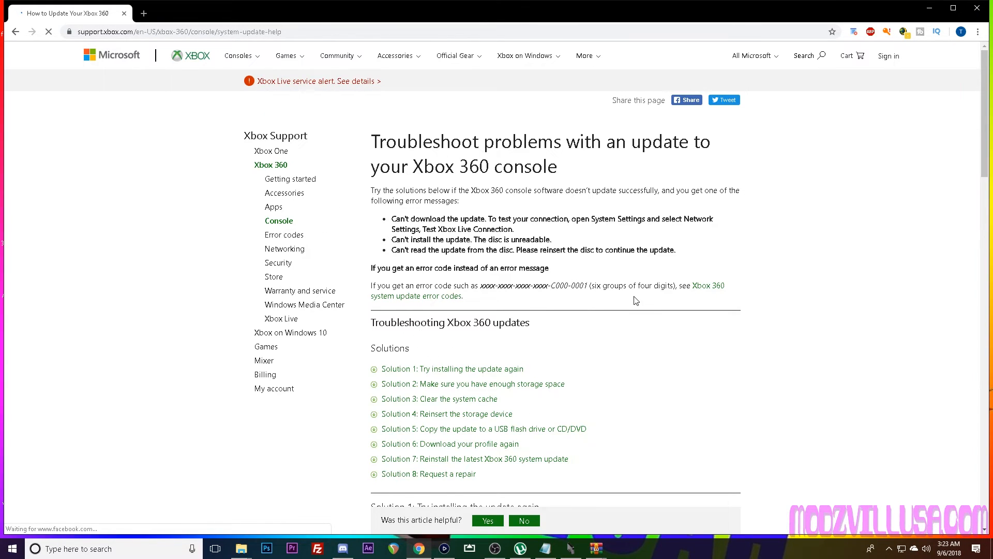
pyautogui.click(500, 377)
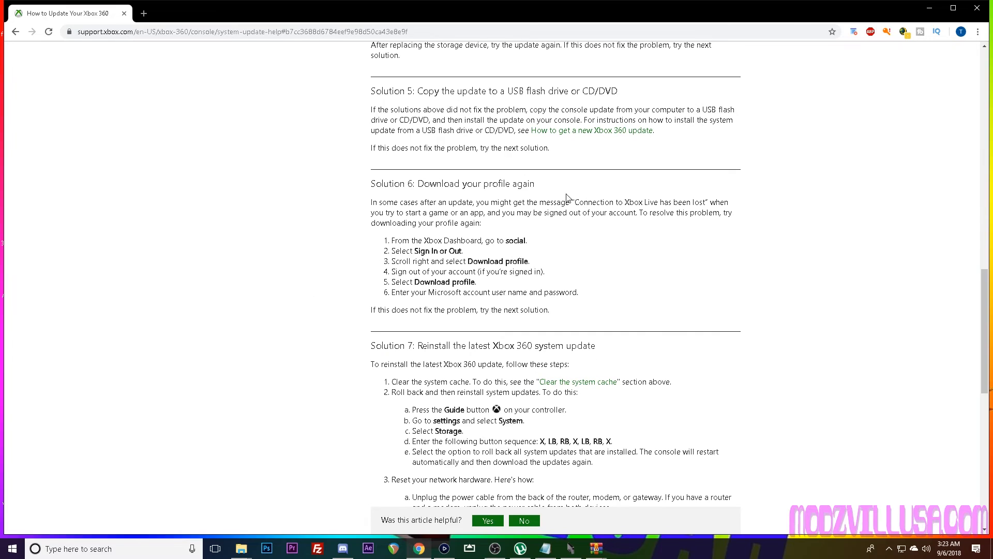
pyautogui.click(623, 133)
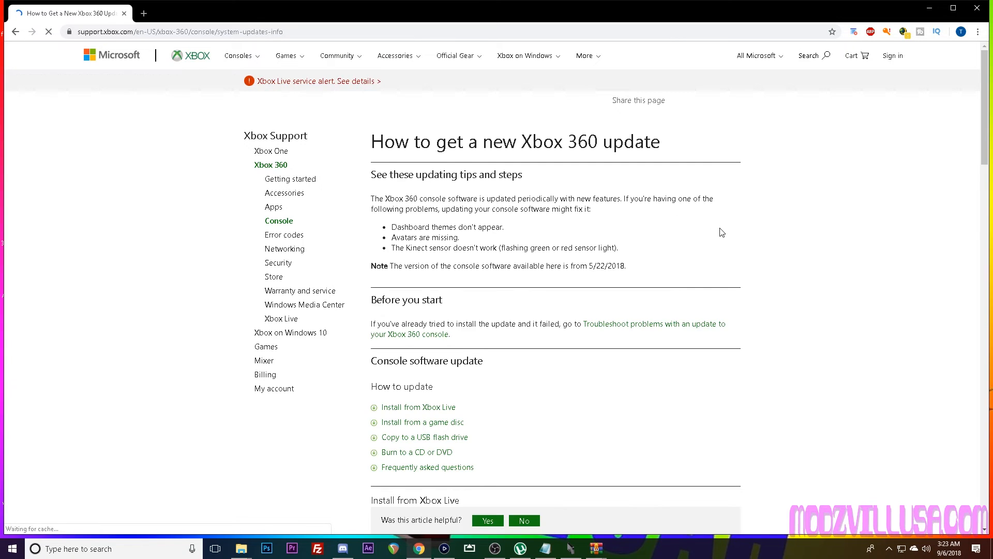
pyautogui.scroll(-3, 723, 232)
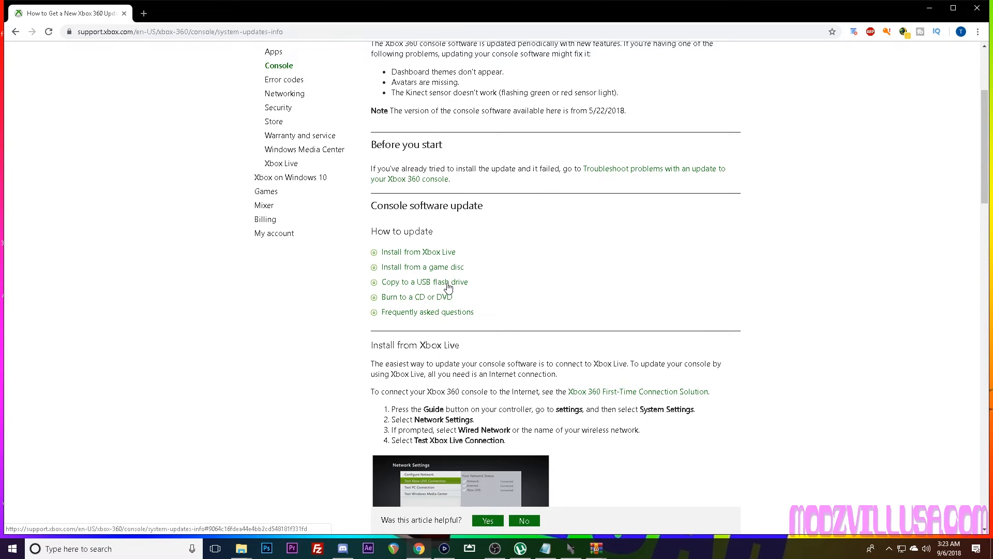
pyautogui.click(447, 285)
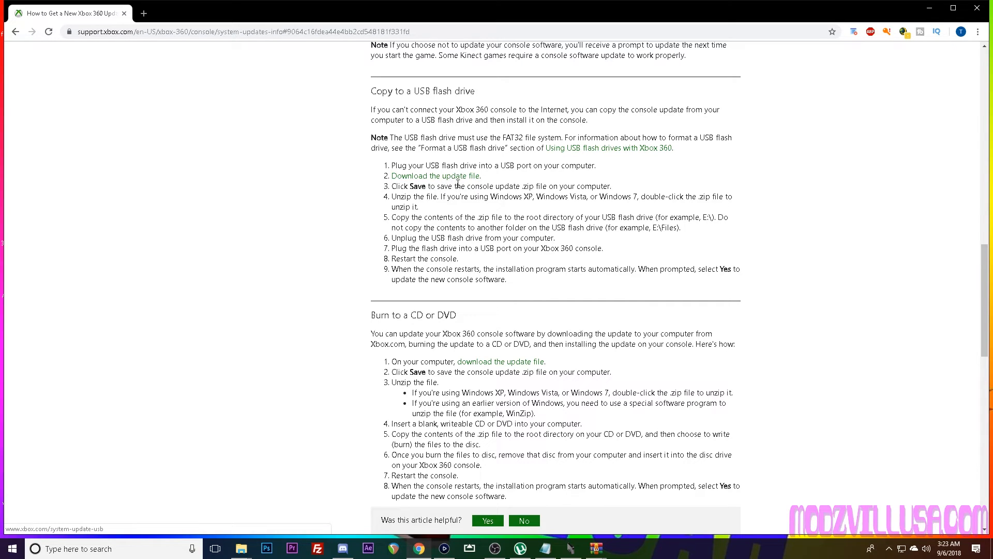
# - Open SystemUpdate_17526_USB (3).zip from Chrome's downloads, select its $SystemUpdate folder, and switch to Game Capture HD
pyautogui.click(978, 31)
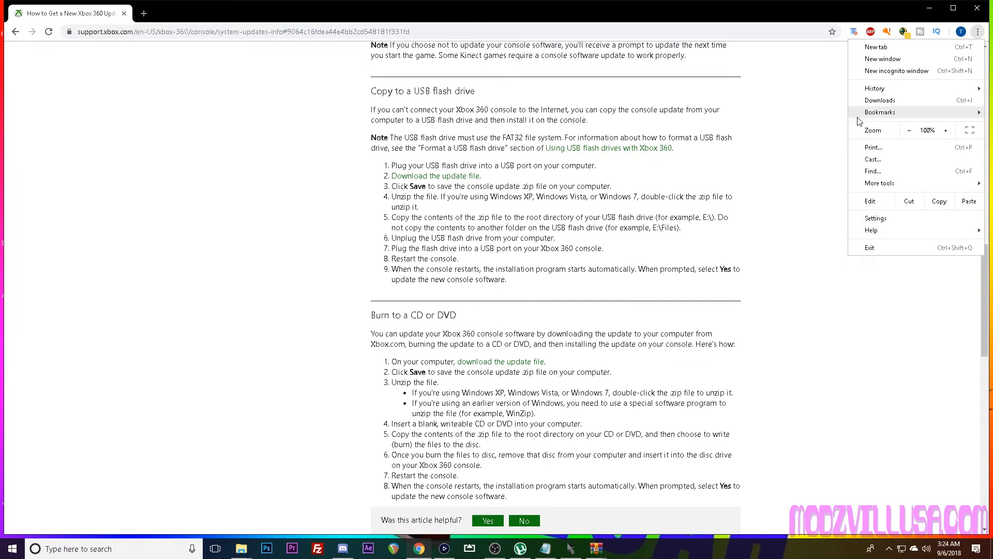
pyautogui.click(881, 100)
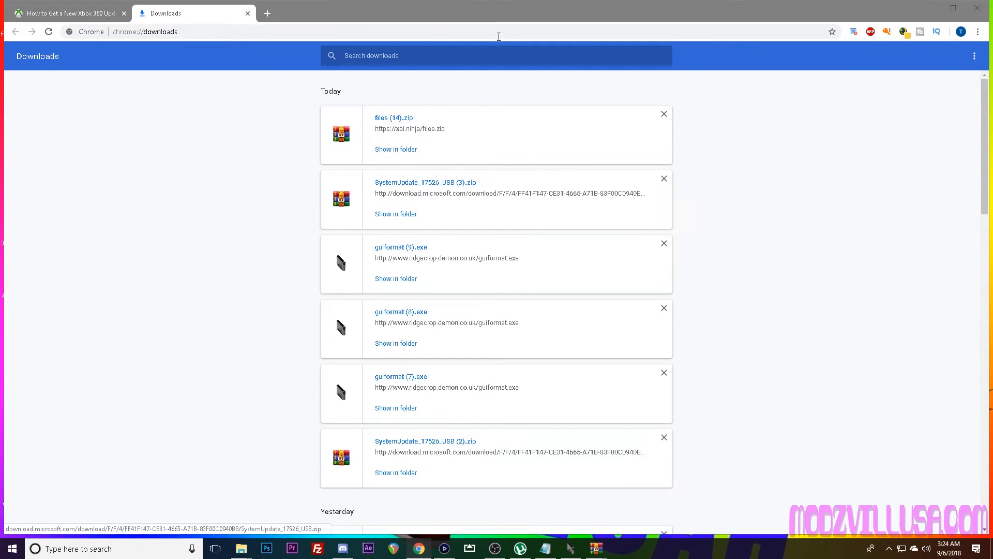
pyautogui.moveTo(101, 134)
pyautogui.mouseDown()
pyautogui.moveTo(152, 163)
pyautogui.moveTo(190, 157)
pyautogui.moveTo(85, 135)
pyautogui.mouseUp()
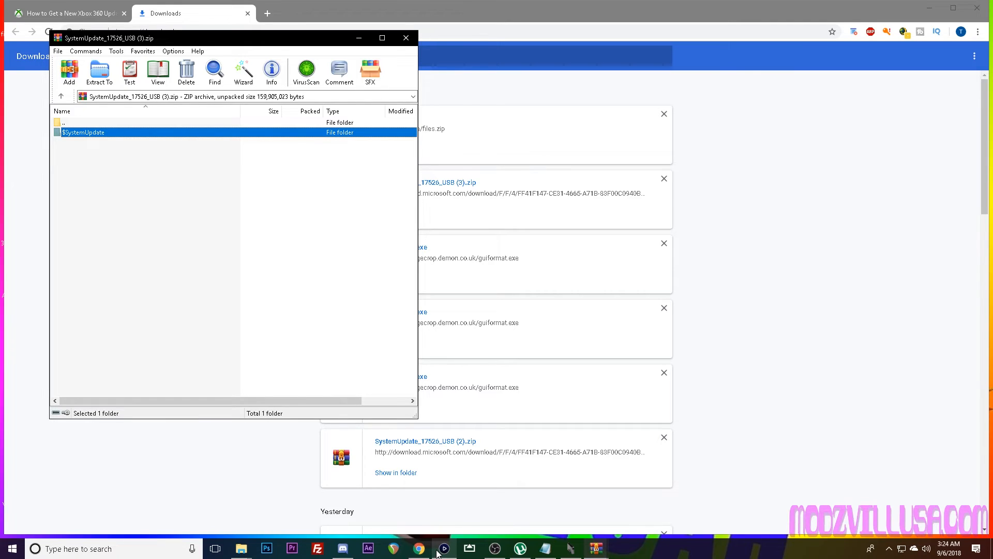
pyautogui.moveTo(441, 554)
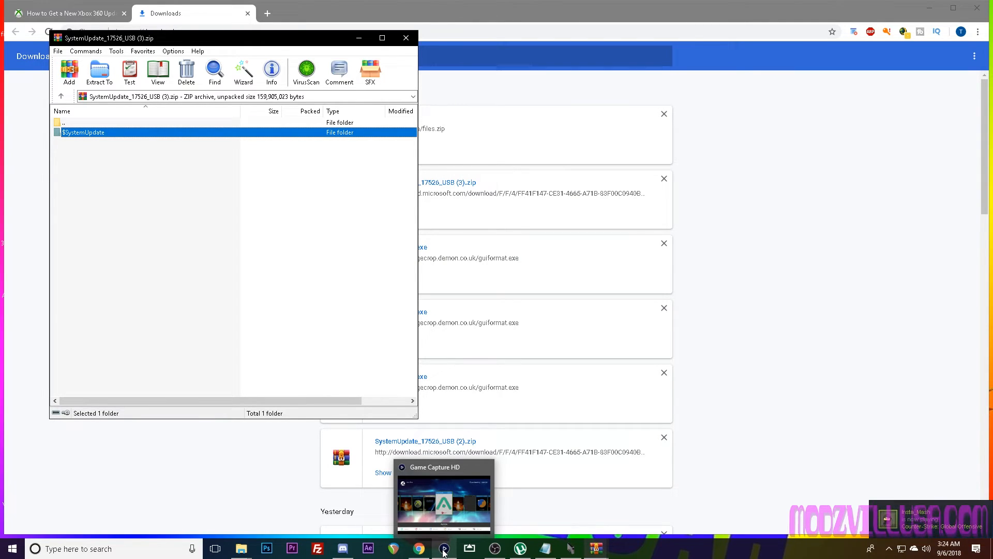
pyautogui.click(442, 550)
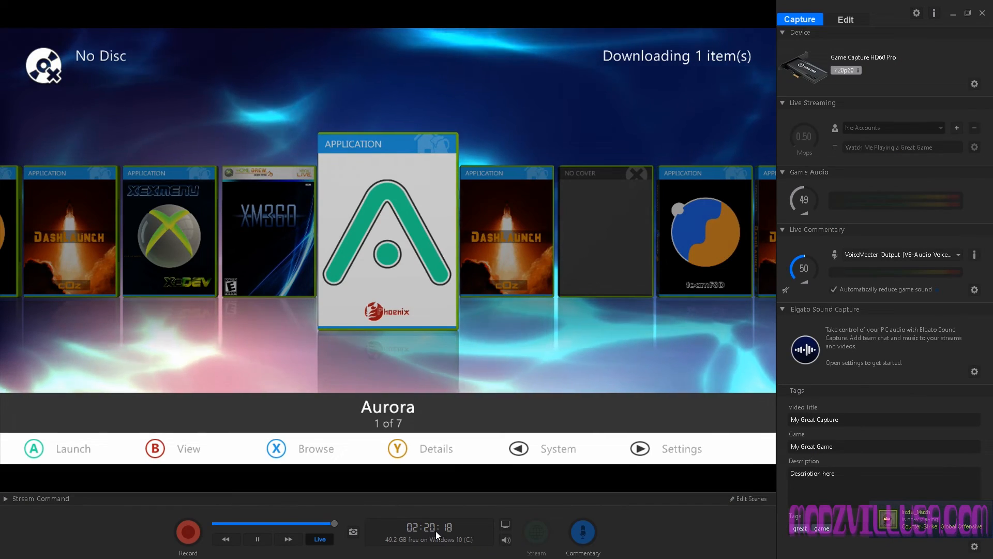